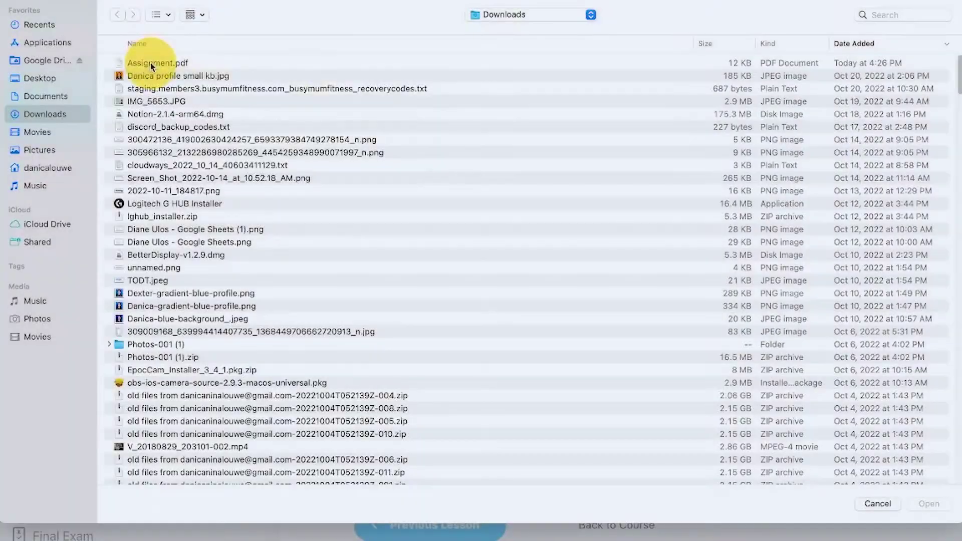
Step: Upload Assignment.pdf and switch off the lessons Archive Page option
{"action": "double_click", "coordinate": [150, 62]}
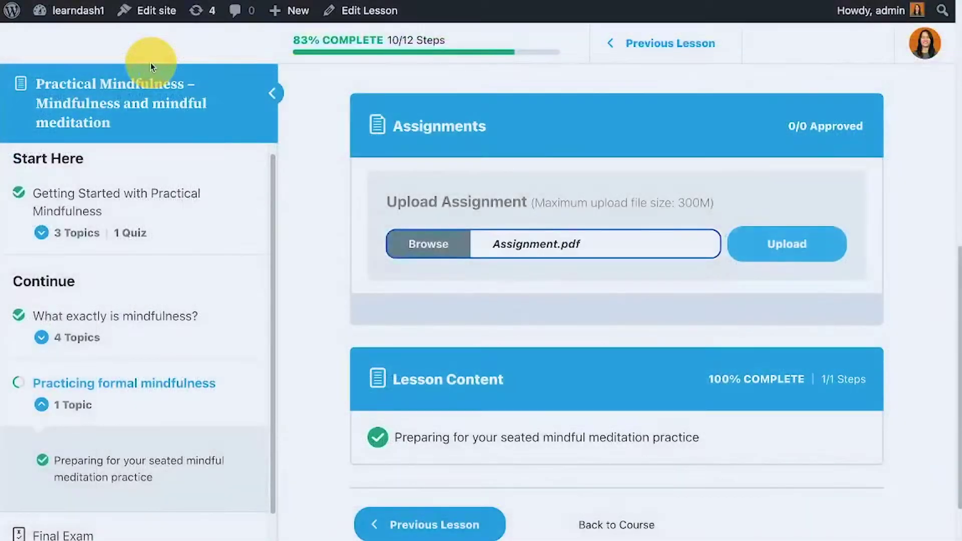
{"action": "left_click", "coordinate": [809, 247]}
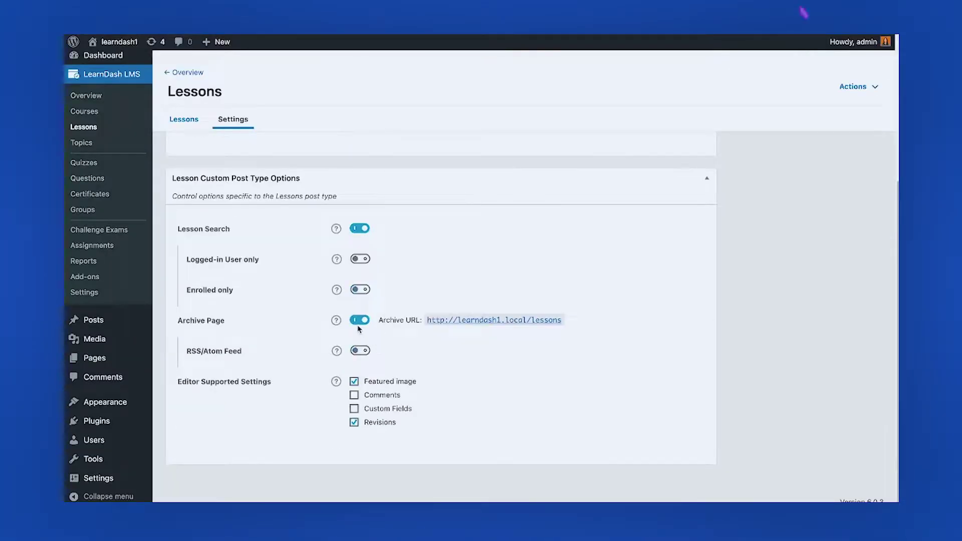
{"action": "left_click", "coordinate": [359, 320]}
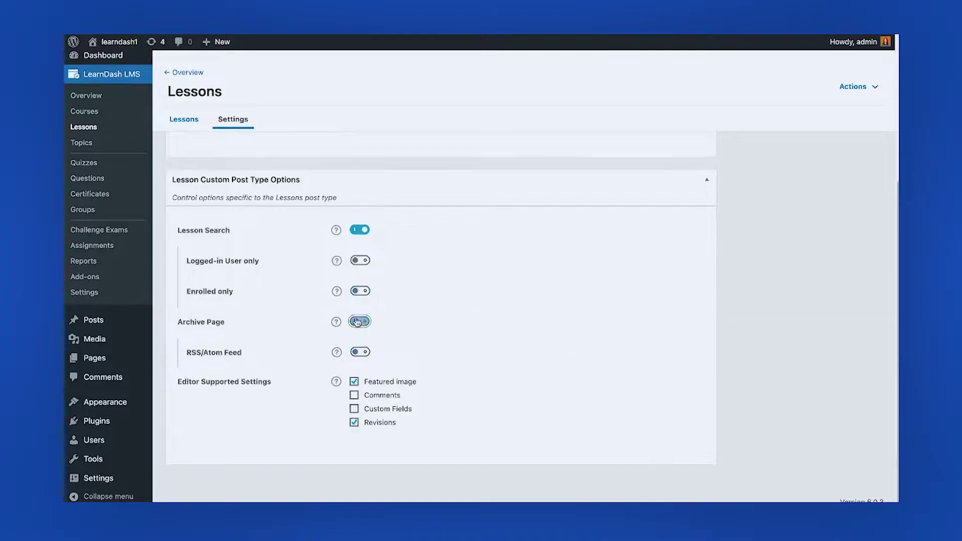
Step: Start the lesson video and turn on Video Resume for the lesson
{"action": "scroll", "coordinate": [575, 287], "scroll_direction": "up", "scroll_amount": 1}
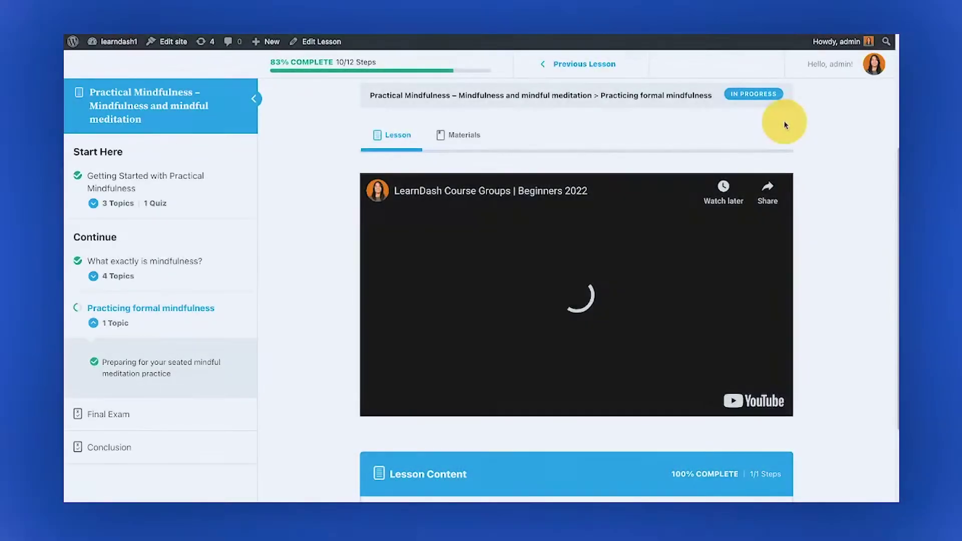
{"action": "left_click", "coordinate": [737, 285]}
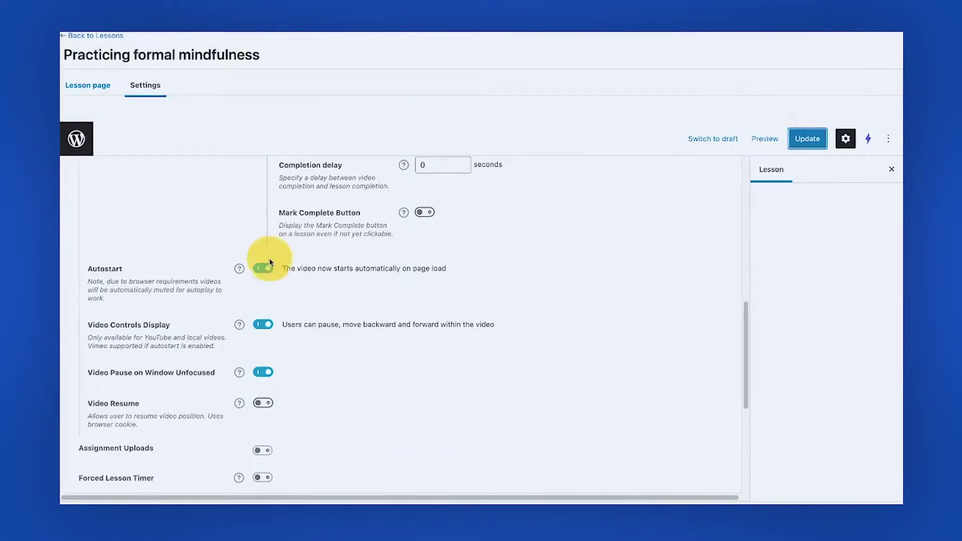
{"action": "scroll", "coordinate": [301, 336], "scroll_direction": "down", "scroll_amount": 1}
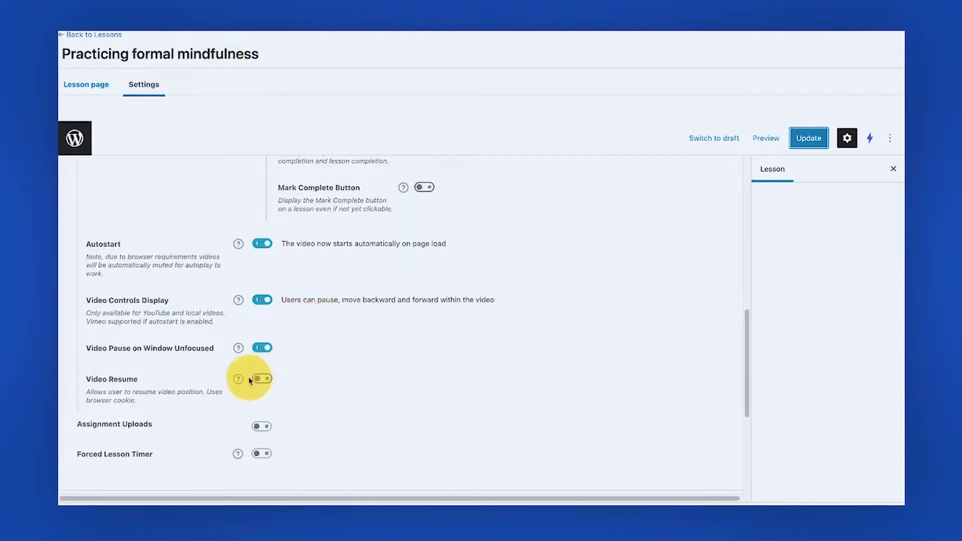
{"action": "left_click", "coordinate": [254, 384]}
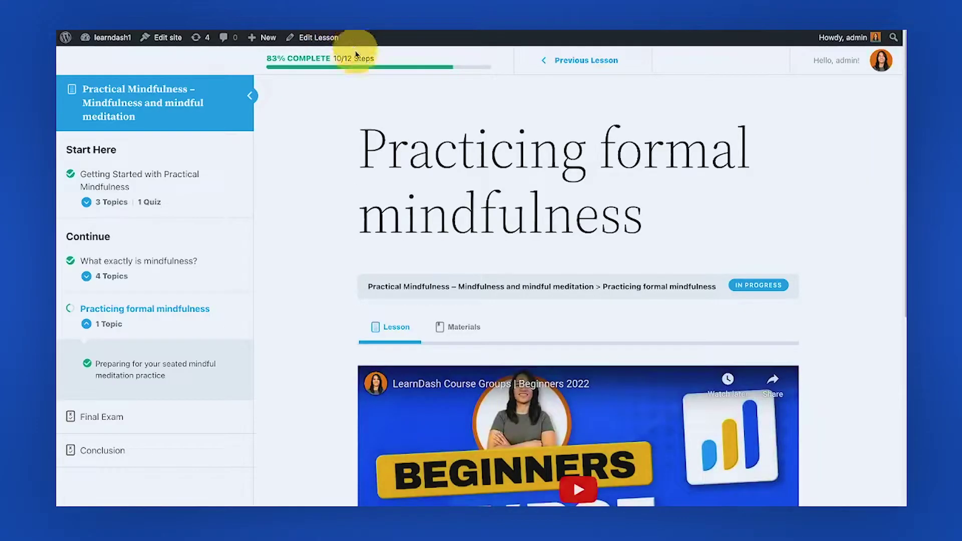
Step: Play the Practicing formal mindfulness lesson video on the lesson page
{"action": "scroll", "coordinate": [305, 162], "scroll_direction": "down", "scroll_amount": 5}
{"action": "scroll", "coordinate": [307, 164], "scroll_direction": "down", "scroll_amount": 2}
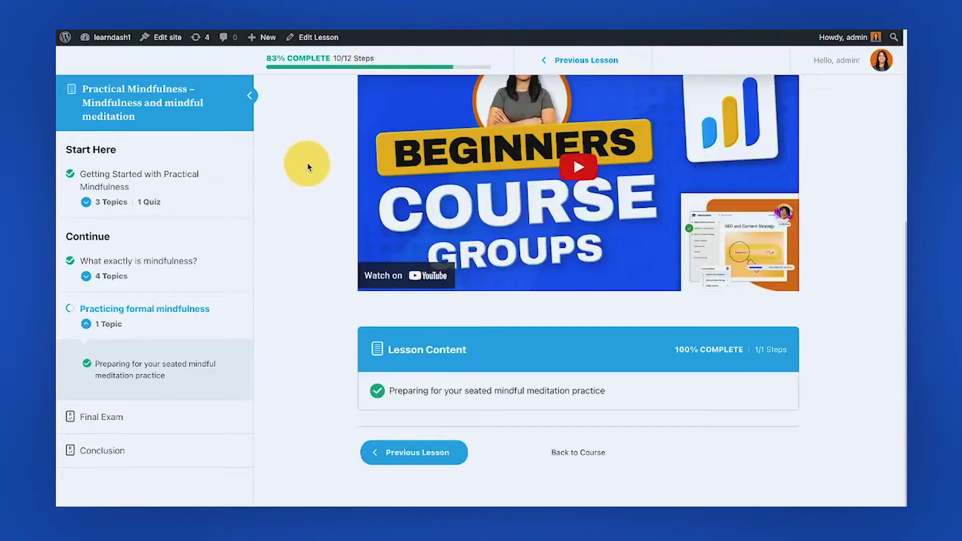
{"action": "scroll", "coordinate": [321, 168], "scroll_direction": "up", "scroll_amount": 3}
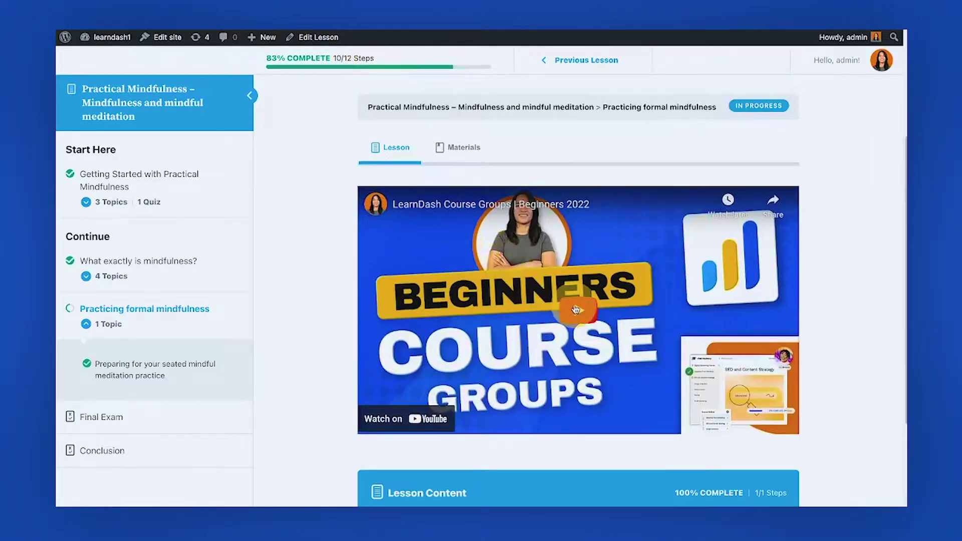
{"action": "left_click", "coordinate": [576, 309]}
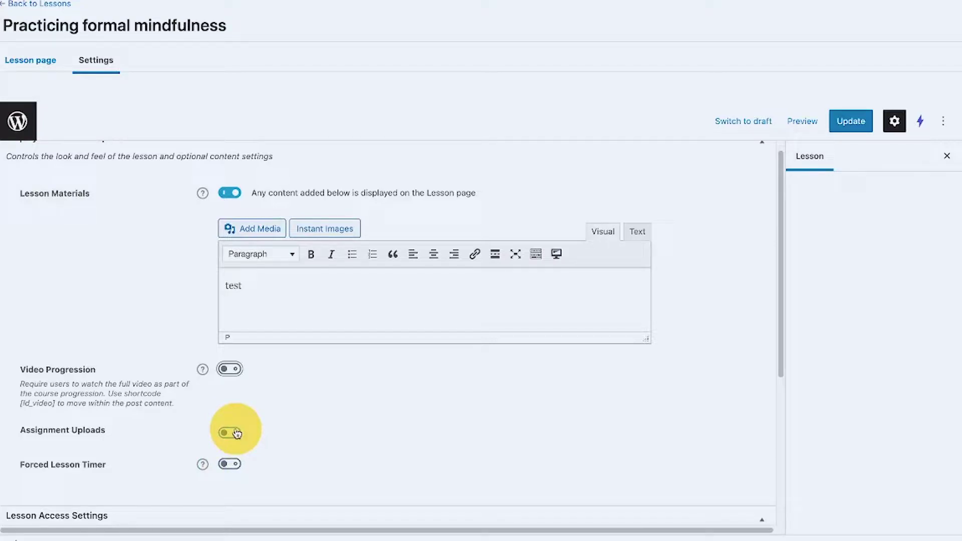
Step: Switch on Assignment Uploads and review its pdf, xls, zip, 300M, manual-grading defaults
{"action": "left_click", "coordinate": [230, 432]}
{"action": "scroll", "coordinate": [451, 251], "scroll_direction": "down", "scroll_amount": 5}
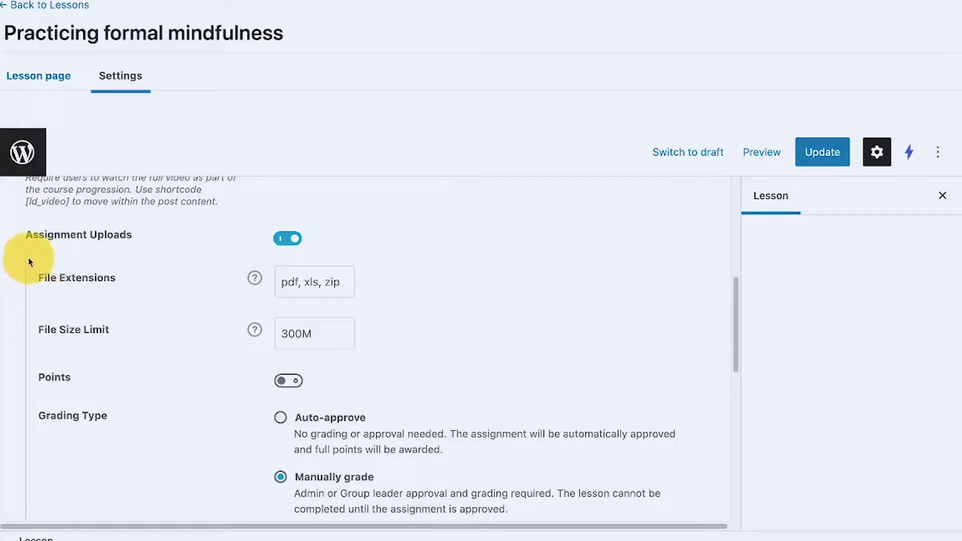
{"action": "scroll", "coordinate": [30, 284], "scroll_direction": "down", "scroll_amount": 5}
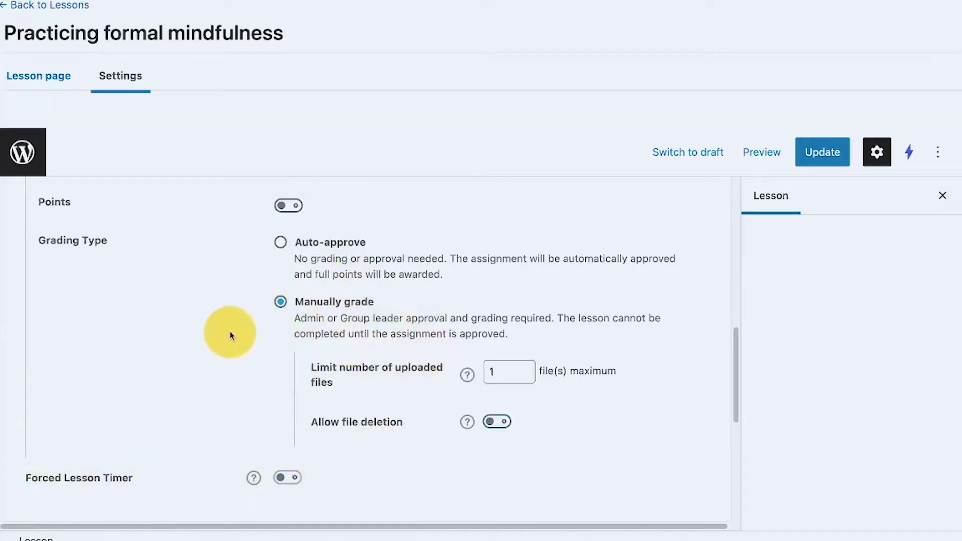
{"action": "scroll", "coordinate": [225, 332], "scroll_direction": "up", "scroll_amount": 3}
{"action": "scroll", "coordinate": [232, 330], "scroll_direction": "up", "scroll_amount": 1}
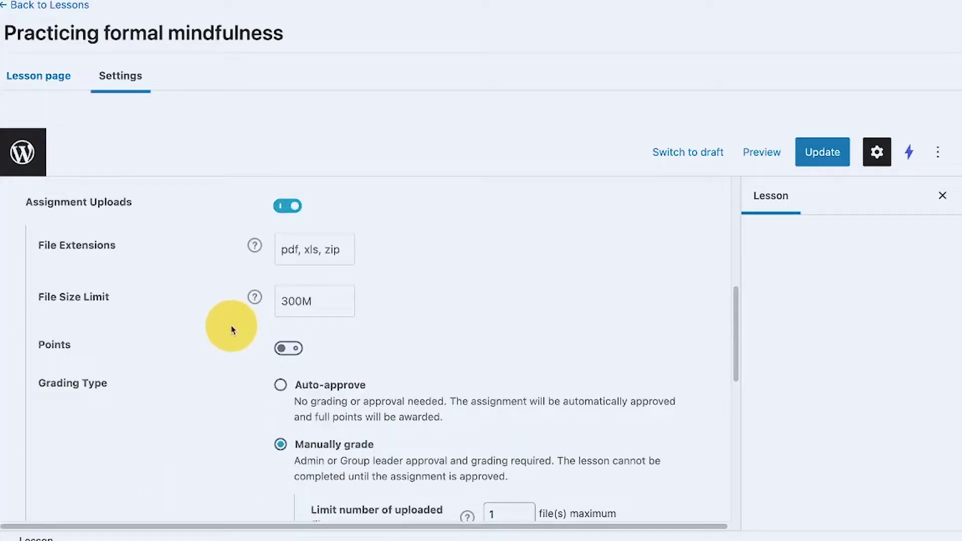
{"action": "scroll", "coordinate": [232, 330], "scroll_direction": "down", "scroll_amount": 1}
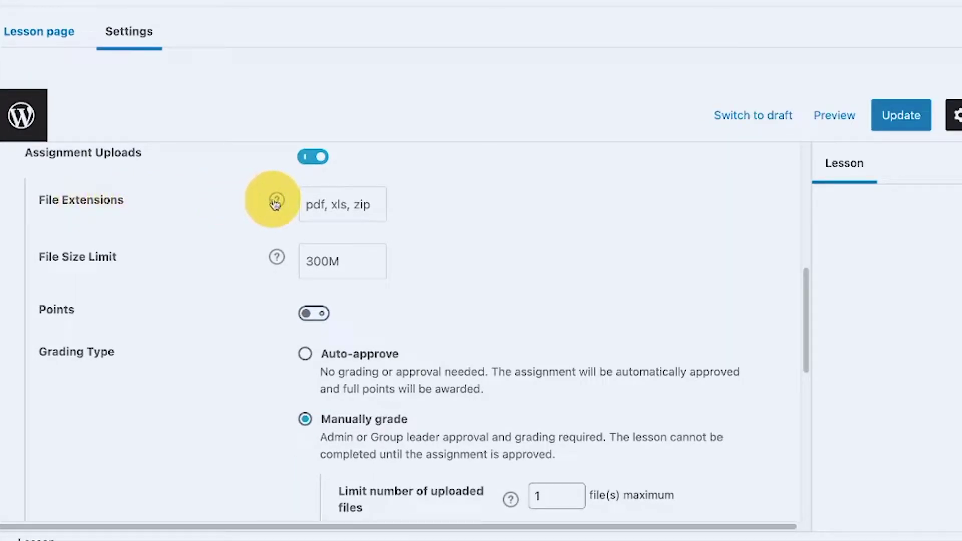
Step: Reveal the File Extensions help text and select the File Size Limit field
{"action": "left_click", "coordinate": [277, 201]}
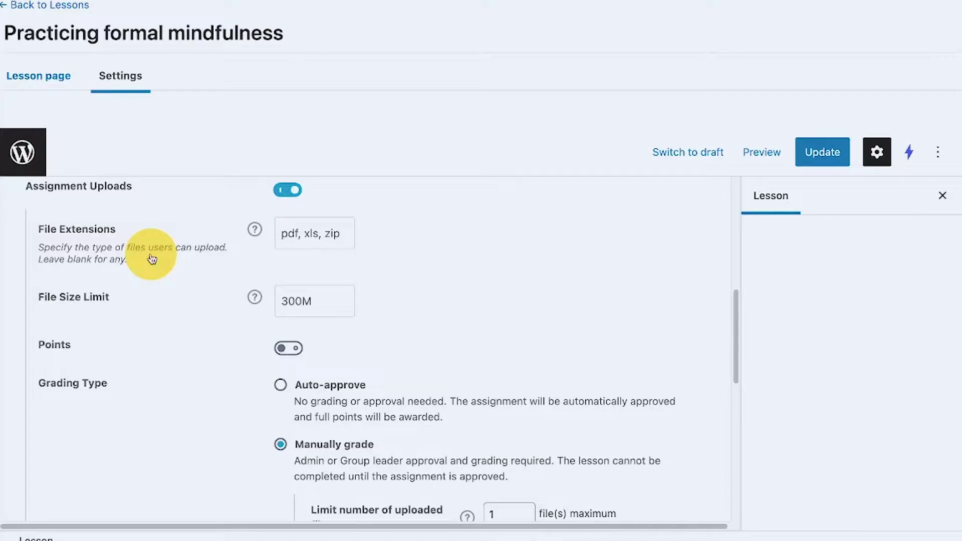
{"action": "mouse_move", "coordinate": [253, 299]}
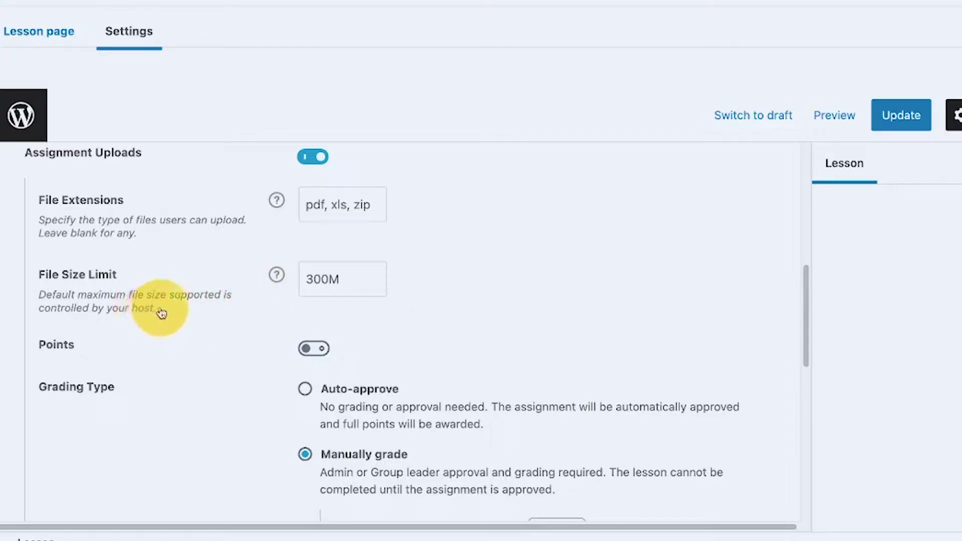
{"action": "left_click", "coordinate": [313, 278]}
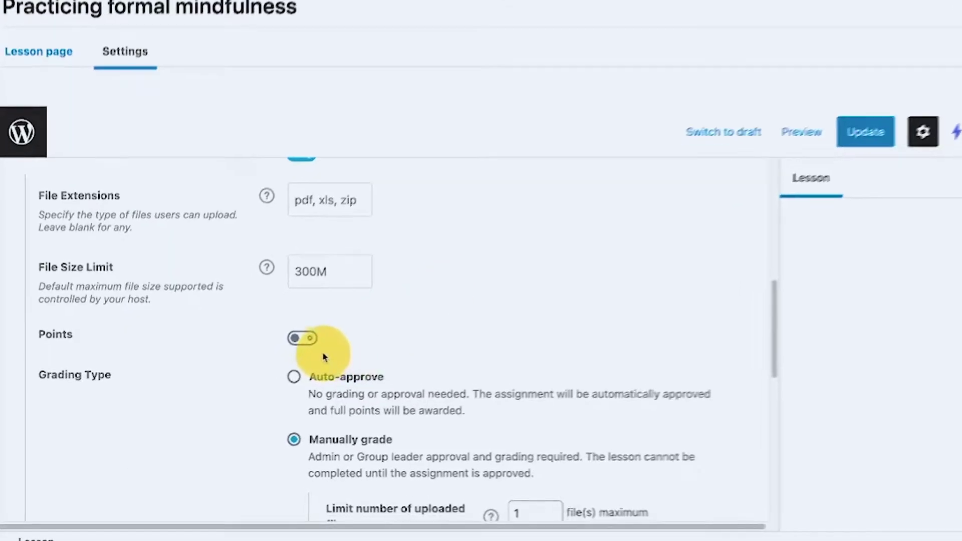
Step: Enable Points for assignment submissions and enter 100 available points
{"action": "left_click", "coordinate": [306, 338]}
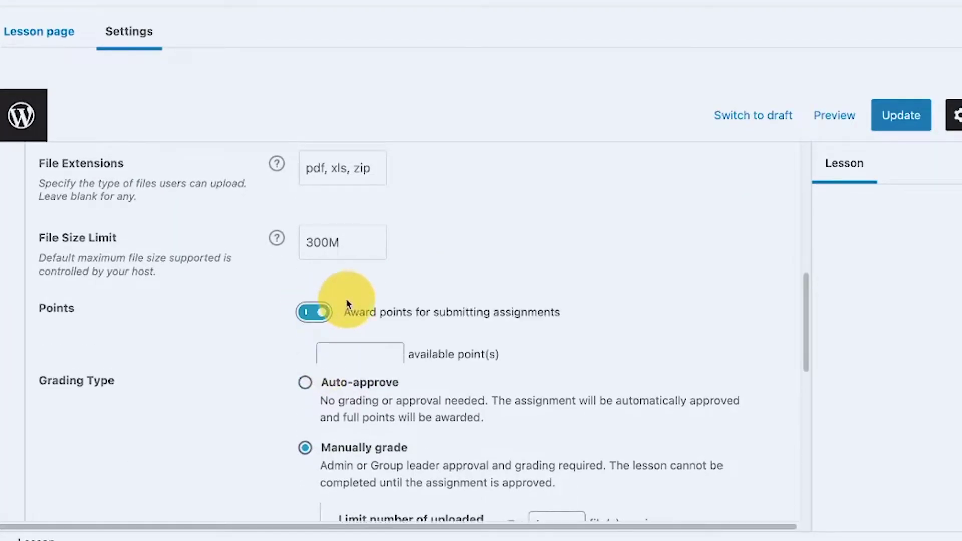
{"action": "scroll", "coordinate": [391, 286], "scroll_direction": "down", "scroll_amount": 1}
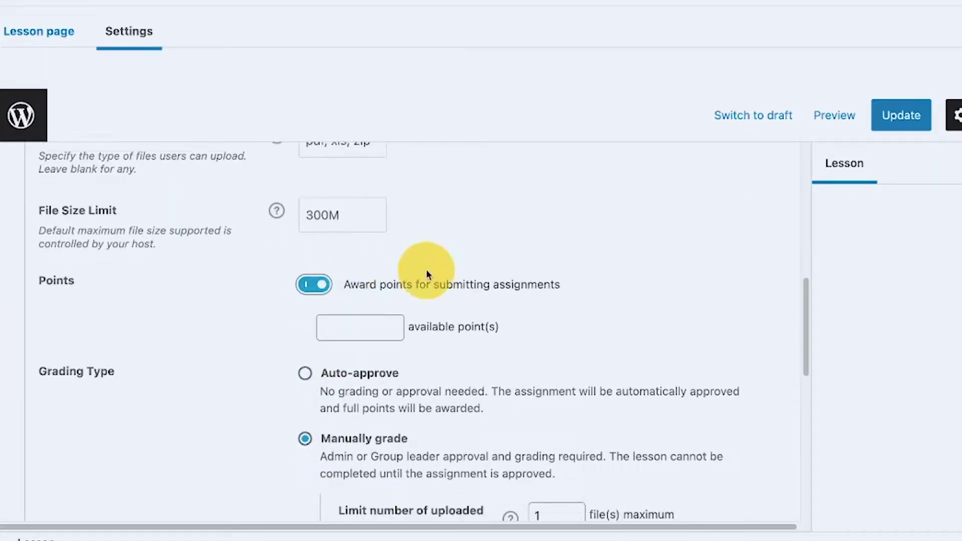
{"action": "left_click", "coordinate": [375, 318]}
{"action": "type", "text": "100"}
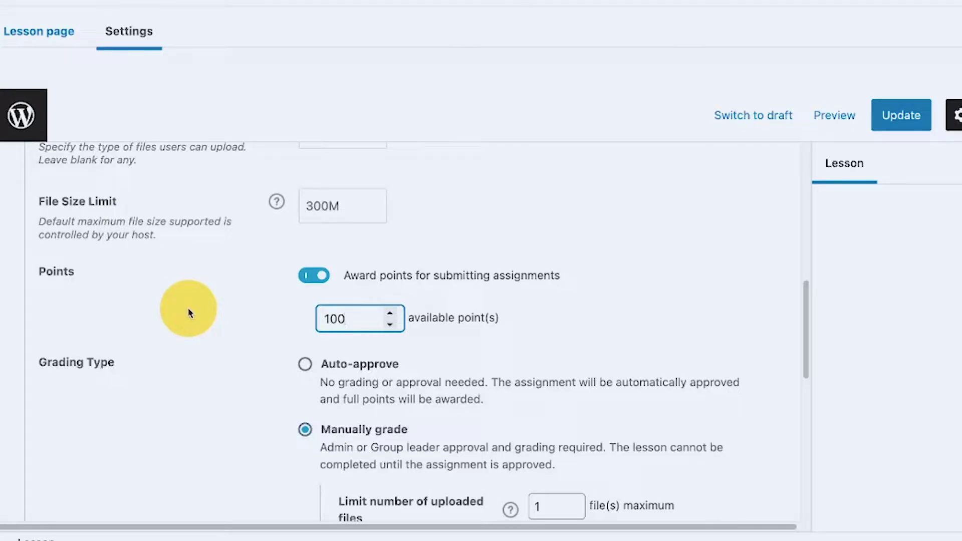
{"action": "scroll", "coordinate": [189, 313], "scroll_direction": "down", "scroll_amount": 3}
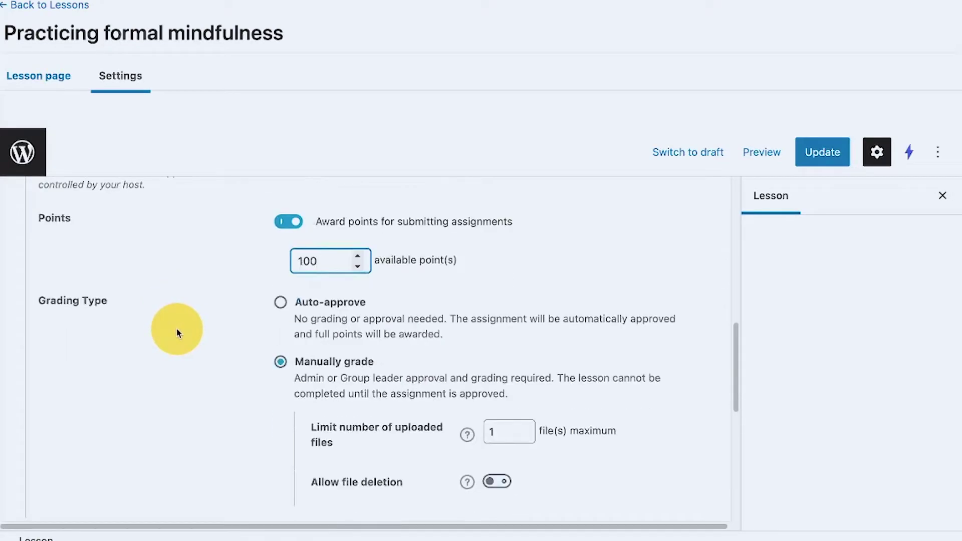
{"action": "scroll", "coordinate": [177, 333], "scroll_direction": "down", "scroll_amount": 1}
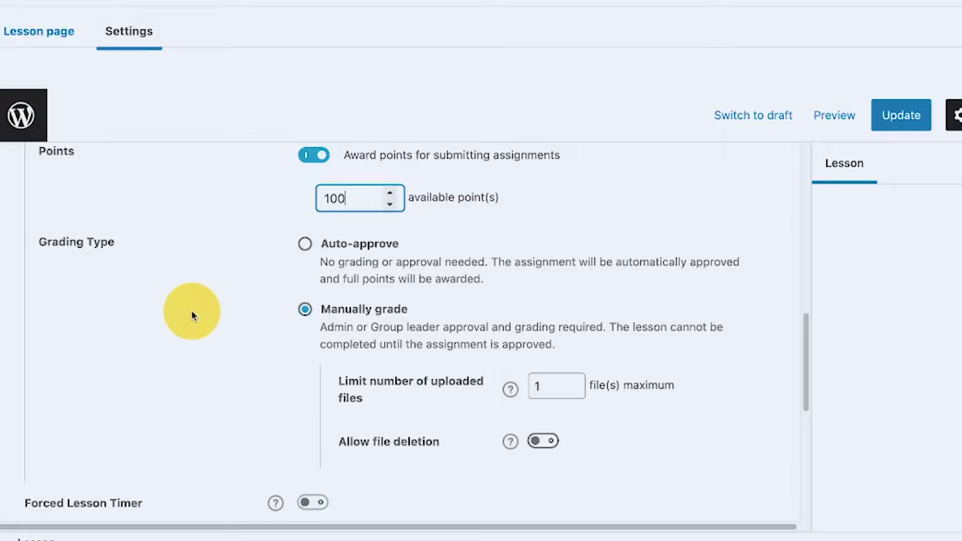
{"action": "left_click", "coordinate": [307, 244]}
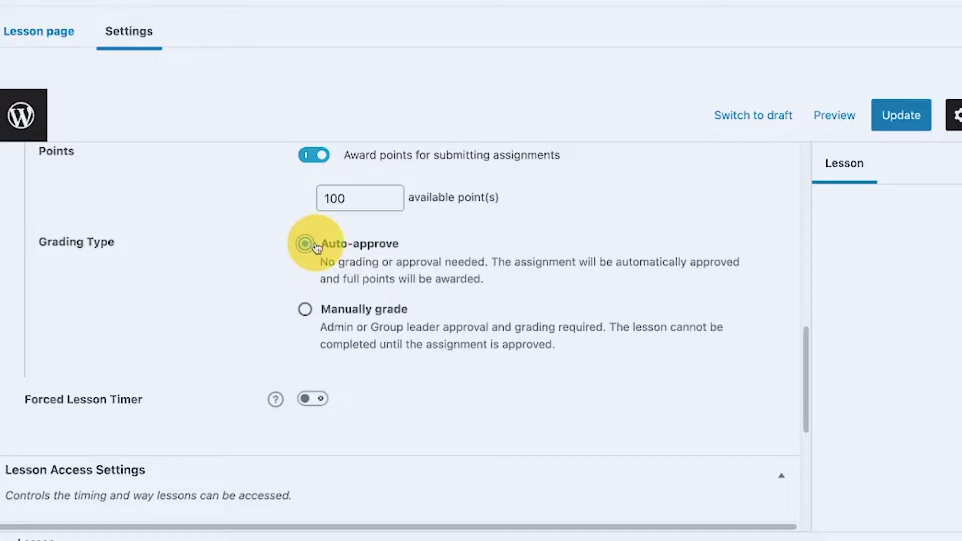
{"action": "left_click_drag", "start_coordinate": [352, 196], "coordinate": [324, 198]}
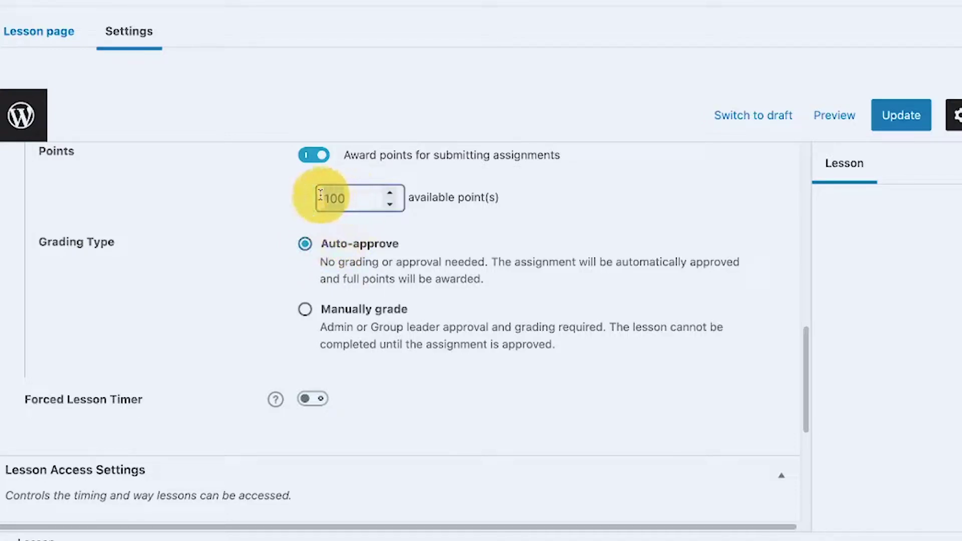
{"action": "left_click", "coordinate": [303, 311]}
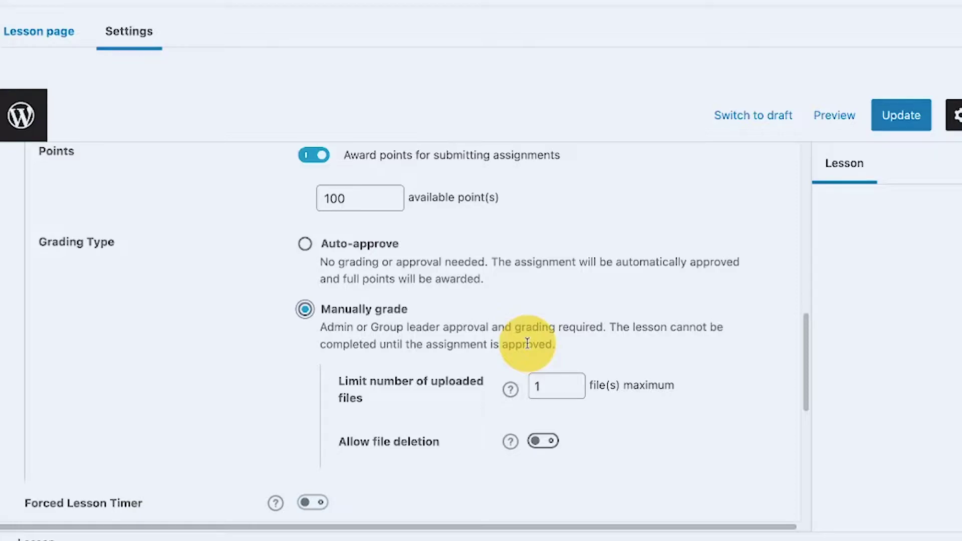
{"action": "scroll", "coordinate": [376, 296], "scroll_direction": "up", "scroll_amount": 8}
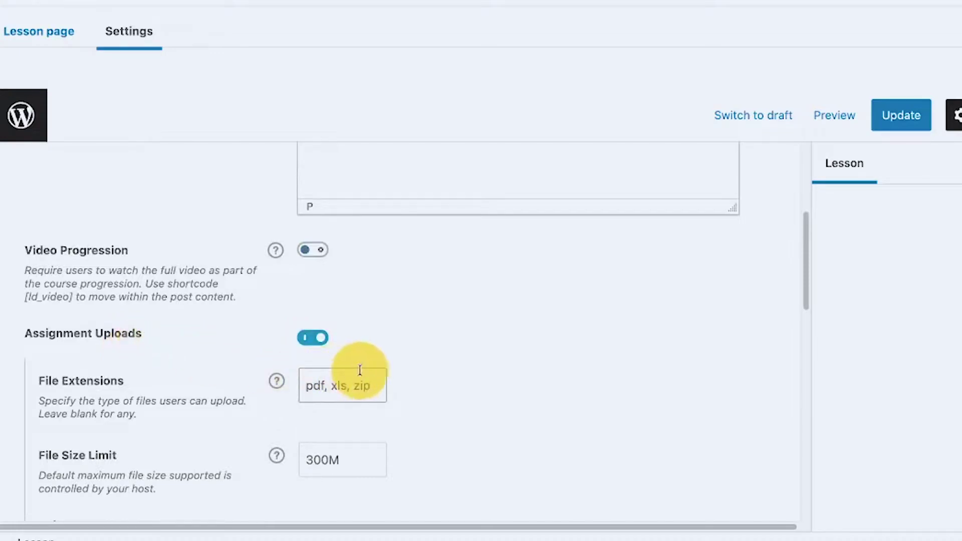
{"action": "scroll", "coordinate": [451, 366], "scroll_direction": "down", "scroll_amount": 2}
{"action": "scroll", "coordinate": [486, 364], "scroll_direction": "down", "scroll_amount": 6}
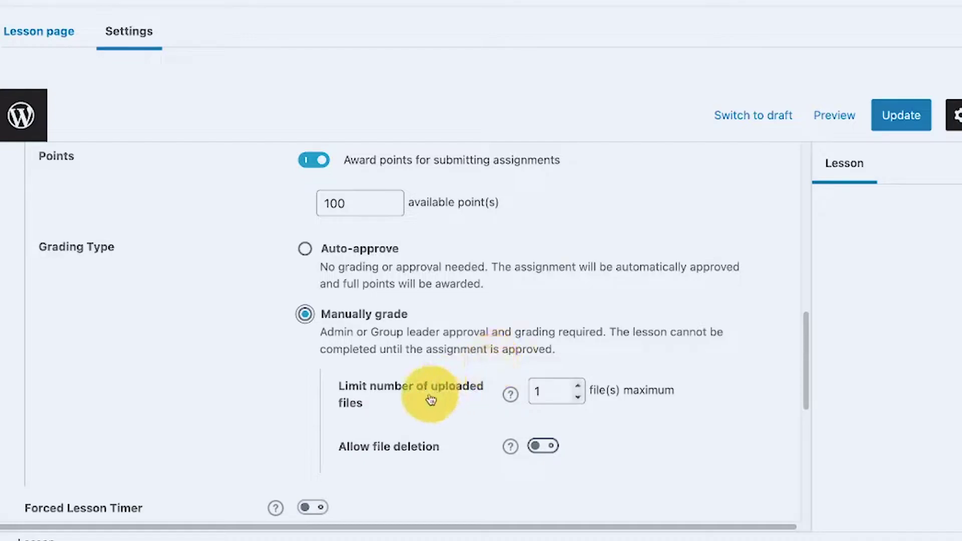
Step: Select the upload limit value and show its help text
{"action": "double_click", "coordinate": [538, 392]}
{"action": "left_click", "coordinate": [510, 395]}
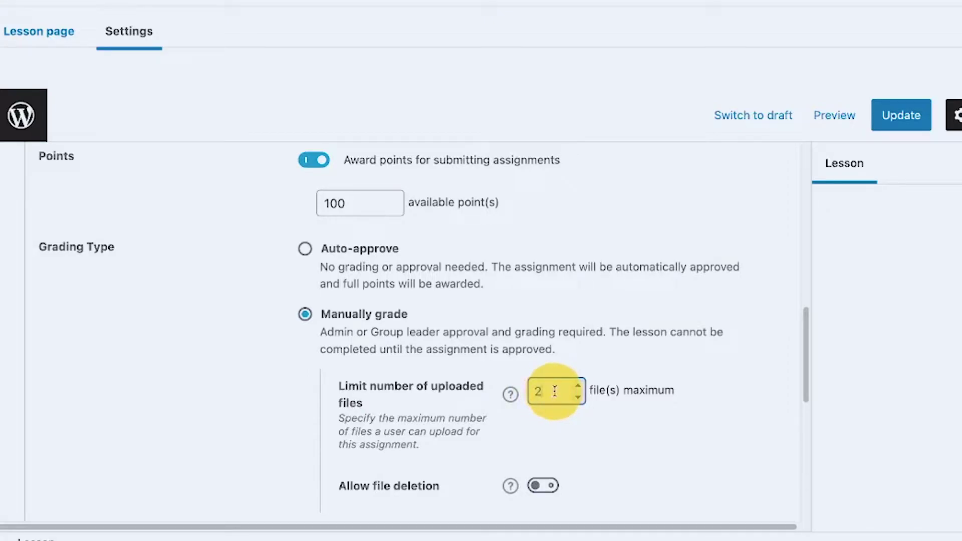
{"action": "scroll", "coordinate": [555, 389], "scroll_direction": "down", "scroll_amount": 1}
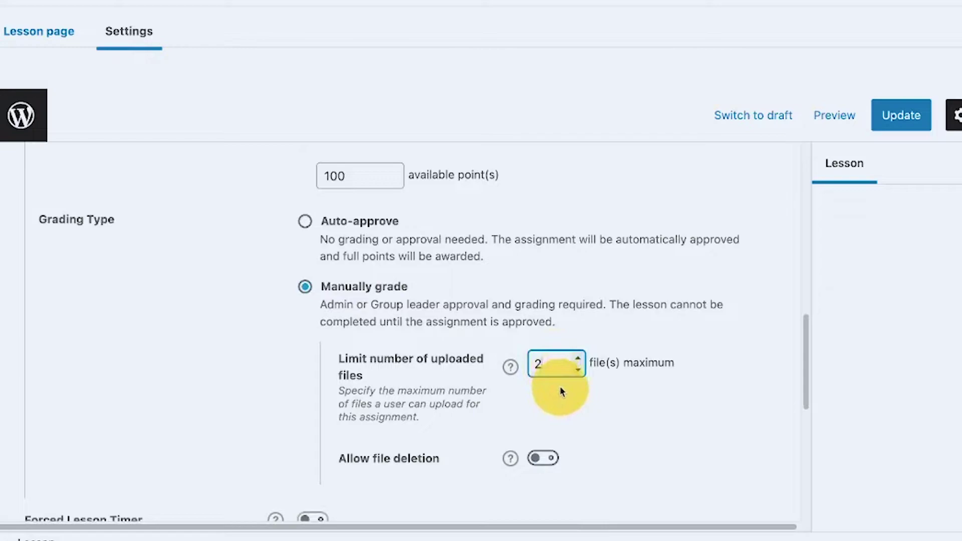
Step: Show the file deletion explanation and switch on Allow file deletion
{"action": "left_click", "coordinate": [509, 457]}
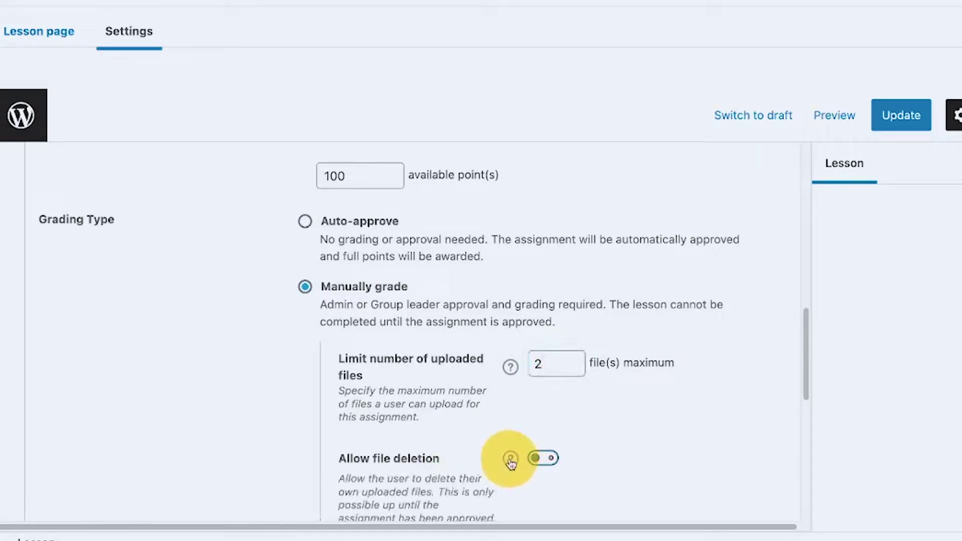
{"action": "scroll", "coordinate": [528, 435], "scroll_direction": "down", "scroll_amount": 1}
{"action": "left_click", "coordinate": [542, 429]}
{"action": "scroll", "coordinate": [642, 351], "scroll_direction": "down", "scroll_amount": 1}
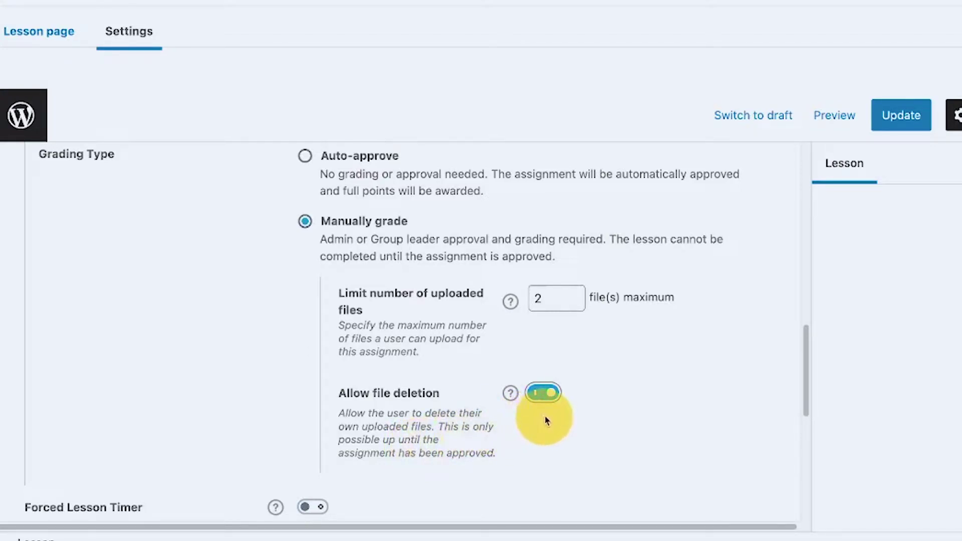
{"action": "scroll", "coordinate": [551, 417], "scroll_direction": "up", "scroll_amount": 2}
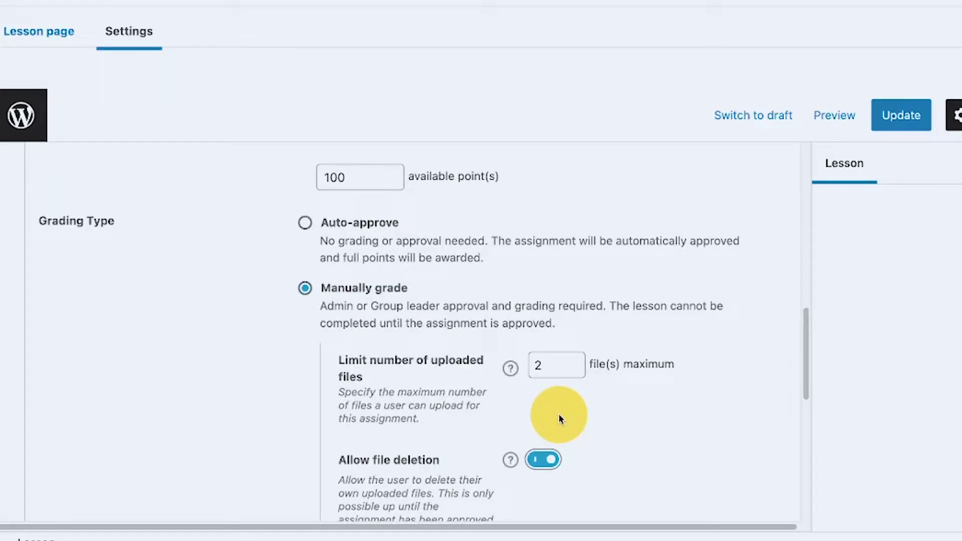
{"action": "scroll", "coordinate": [559, 419], "scroll_direction": "down", "scroll_amount": 3}
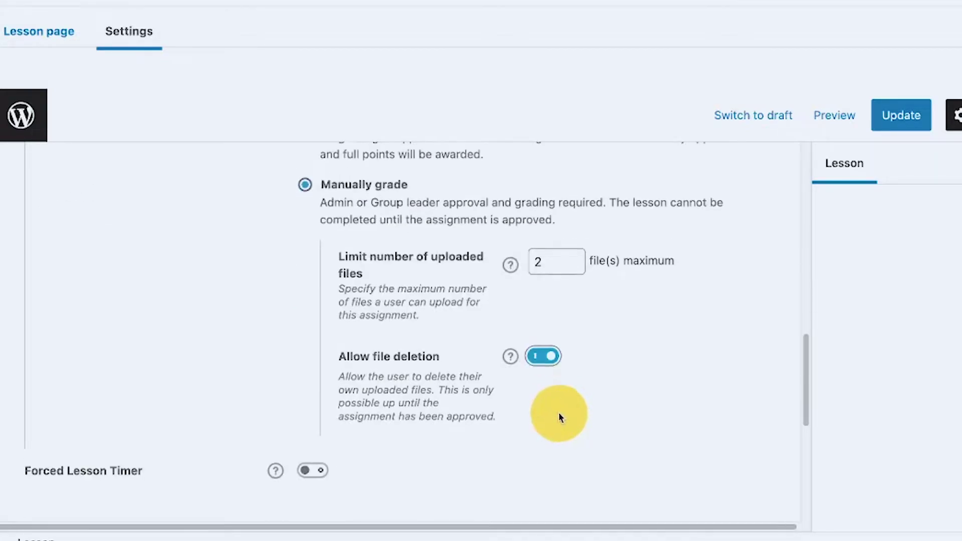
{"action": "left_click", "coordinate": [558, 366]}
Step: Turn off assignment Points and set assignments to Auto-approve
{"action": "scroll", "coordinate": [529, 290], "scroll_direction": "up", "scroll_amount": 6}
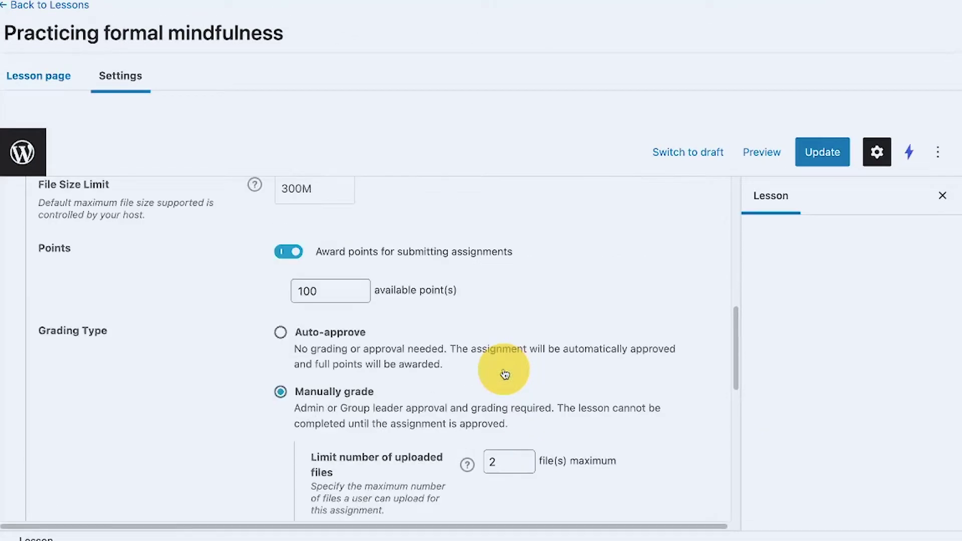
{"action": "scroll", "coordinate": [326, 325], "scroll_direction": "up", "scroll_amount": 4}
{"action": "scroll", "coordinate": [306, 371], "scroll_direction": "down", "scroll_amount": 1}
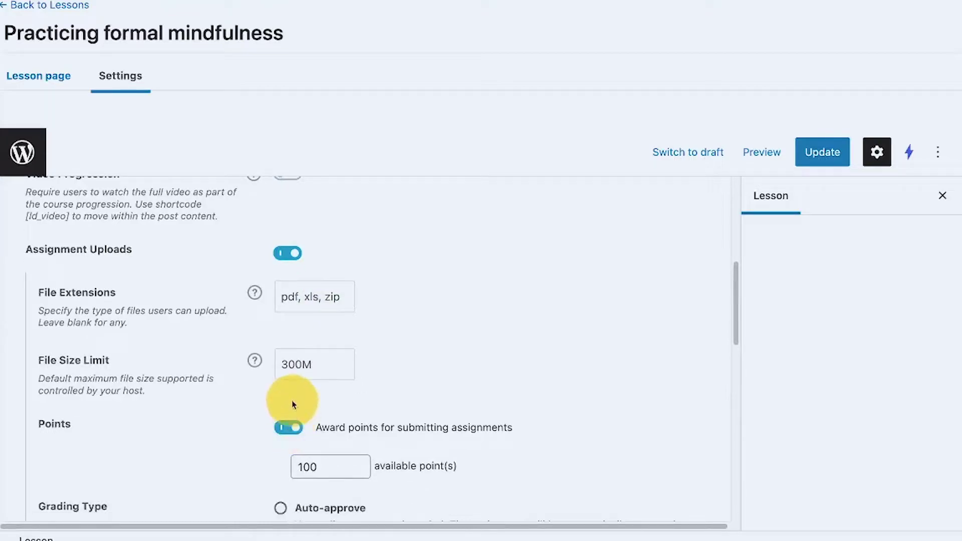
{"action": "left_click", "coordinate": [285, 429]}
{"action": "scroll", "coordinate": [365, 390], "scroll_direction": "down", "scroll_amount": 1}
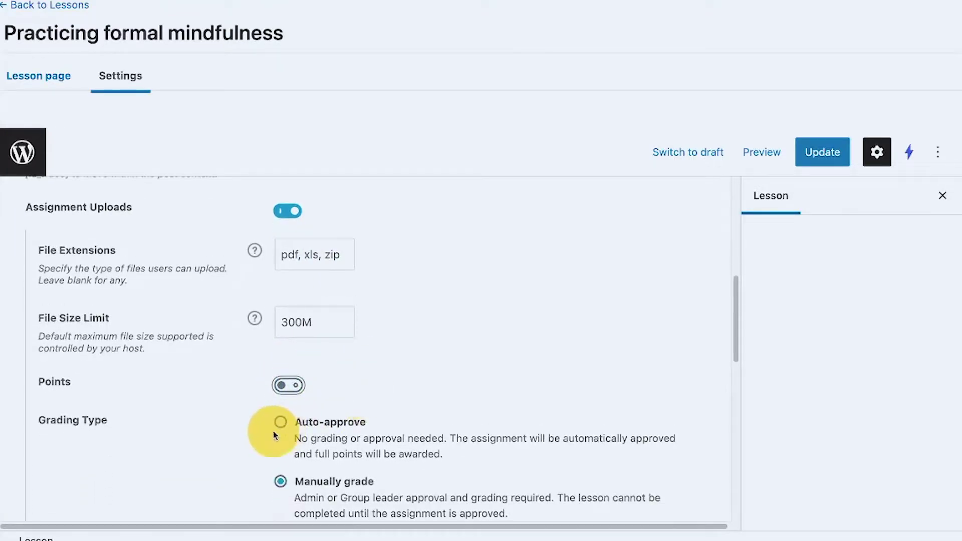
{"action": "scroll", "coordinate": [281, 431], "scroll_direction": "down", "scroll_amount": 3}
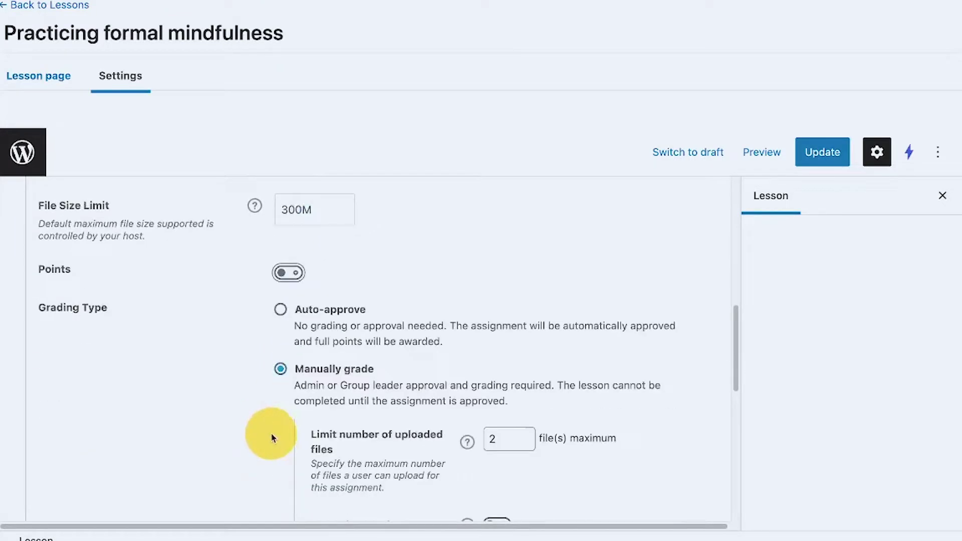
{"action": "left_click", "coordinate": [281, 311]}
Step: Save the lesson settings with Update
{"action": "scroll", "coordinate": [408, 258], "scroll_direction": "down", "scroll_amount": 1}
{"action": "scroll", "coordinate": [423, 316], "scroll_direction": "up", "scroll_amount": 8}
{"action": "scroll", "coordinate": [424, 316], "scroll_direction": "down", "scroll_amount": 2}
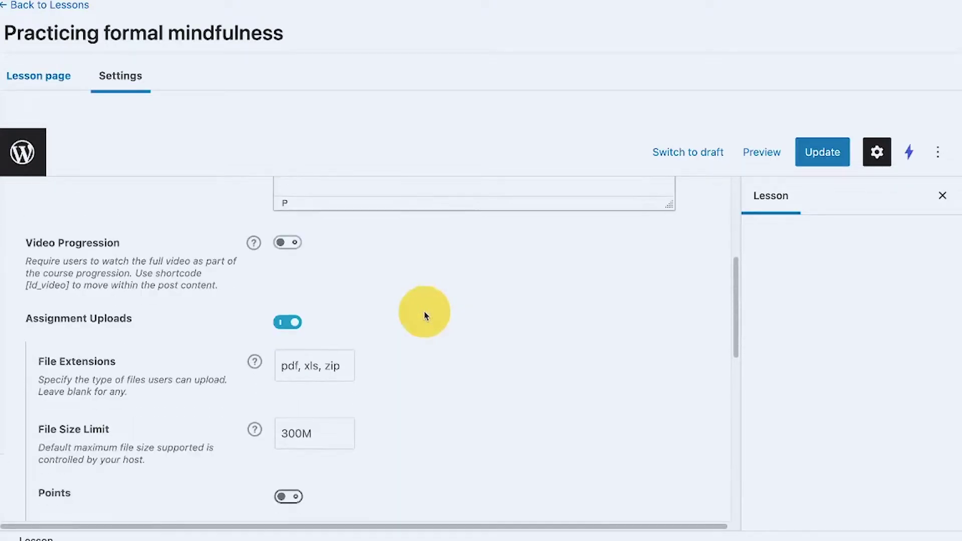
{"action": "scroll", "coordinate": [425, 316], "scroll_direction": "down", "scroll_amount": 1}
{"action": "scroll", "coordinate": [331, 340], "scroll_direction": "down", "scroll_amount": 1}
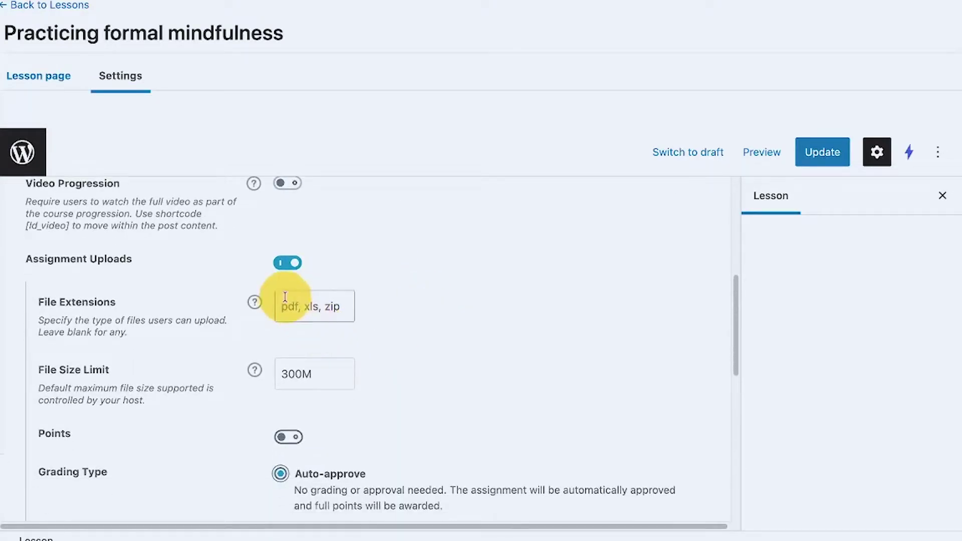
{"action": "left_click", "coordinate": [297, 303]}
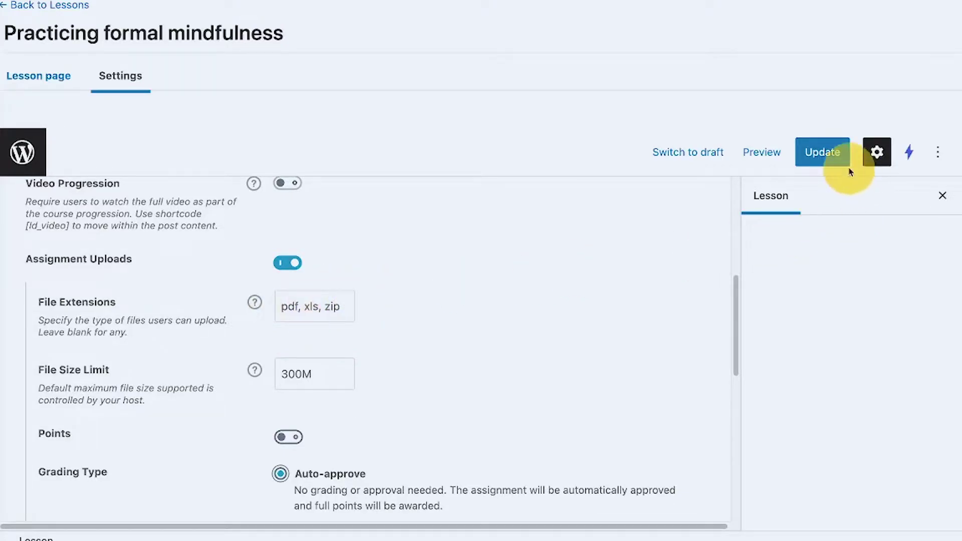
{"action": "left_click", "coordinate": [822, 153]}
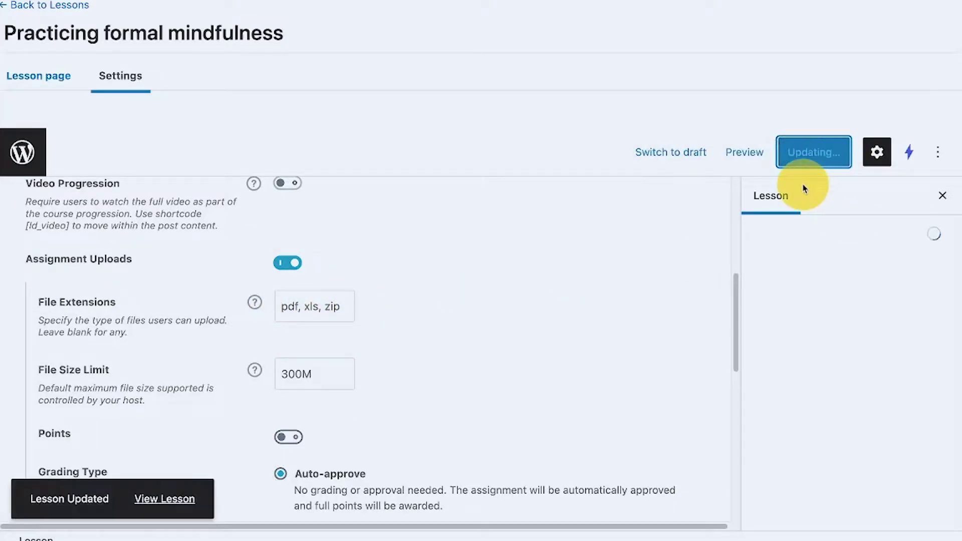
Step: View the lesson on the live site, then go to the admin's profile page
{"action": "left_click", "coordinate": [191, 500]}
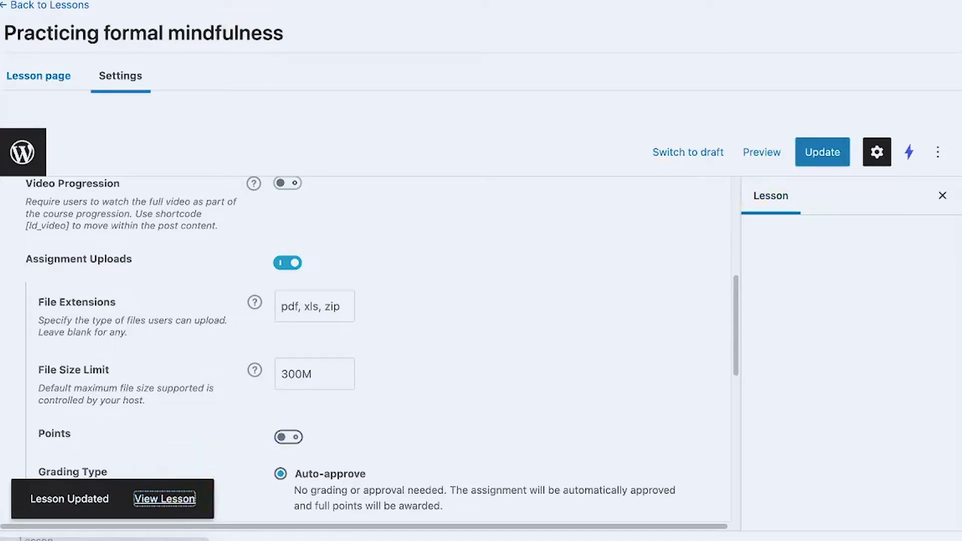
{"action": "scroll", "coordinate": [344, 21], "scroll_direction": "down", "scroll_amount": 1}
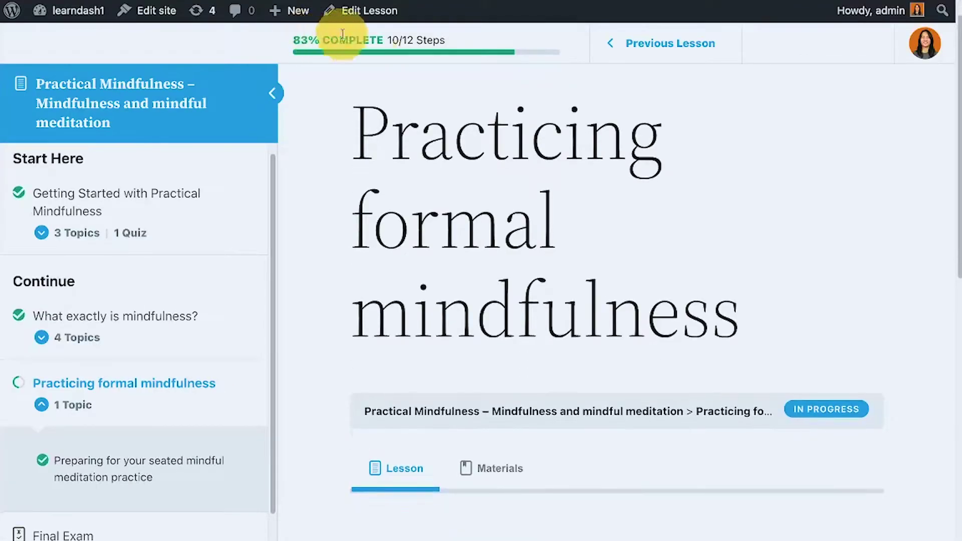
{"action": "mouse_move", "coordinate": [859, 25]}
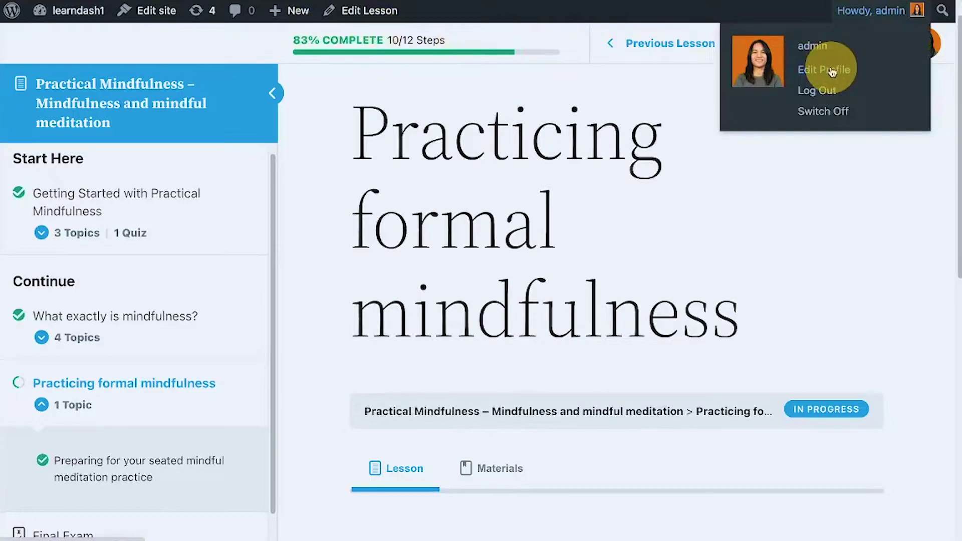
{"action": "left_click", "coordinate": [832, 73]}
Step: In Course Info details, uncheck the seated meditation practice topic and update the profile
{"action": "scroll", "coordinate": [519, 302], "scroll_direction": "down", "scroll_amount": 6}
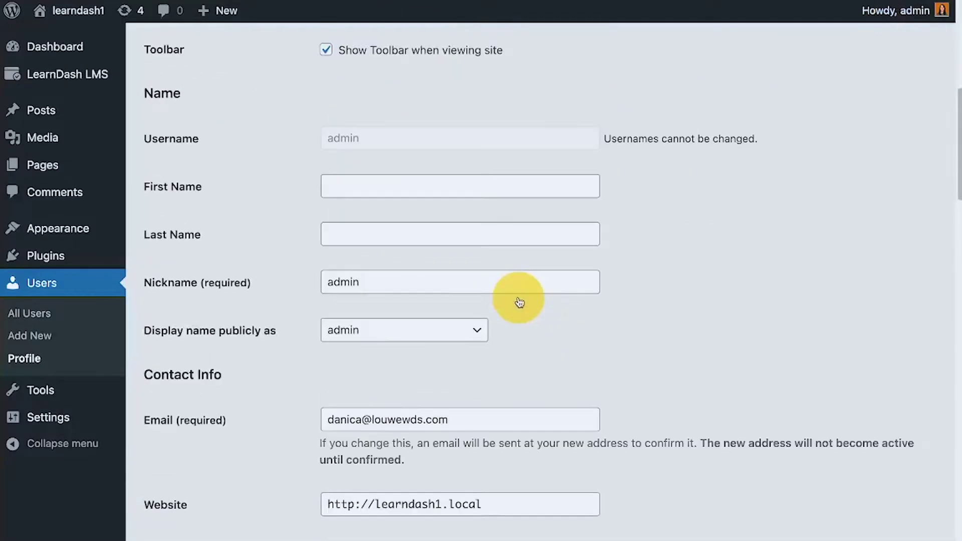
{"action": "scroll", "coordinate": [519, 303], "scroll_direction": "down", "scroll_amount": 15}
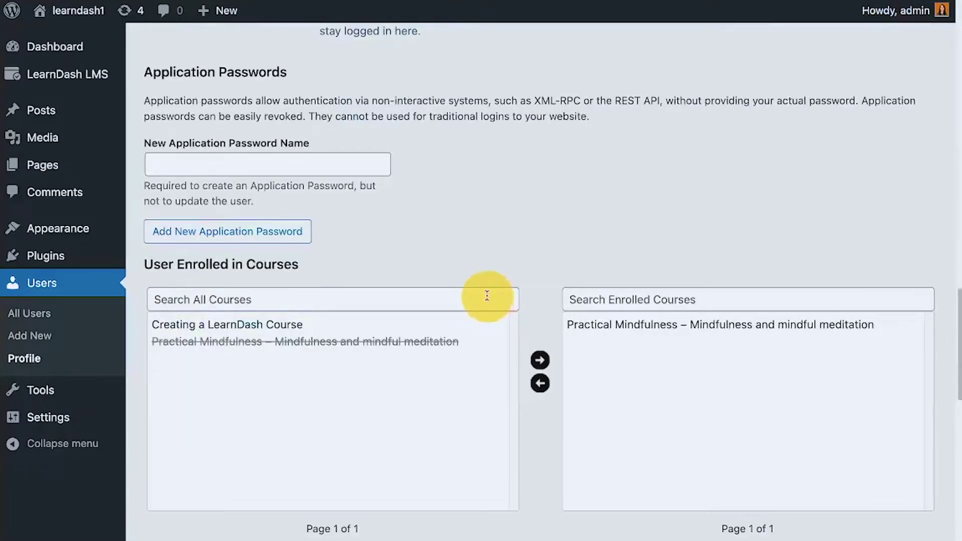
{"action": "scroll", "coordinate": [487, 296], "scroll_direction": "down", "scroll_amount": 12}
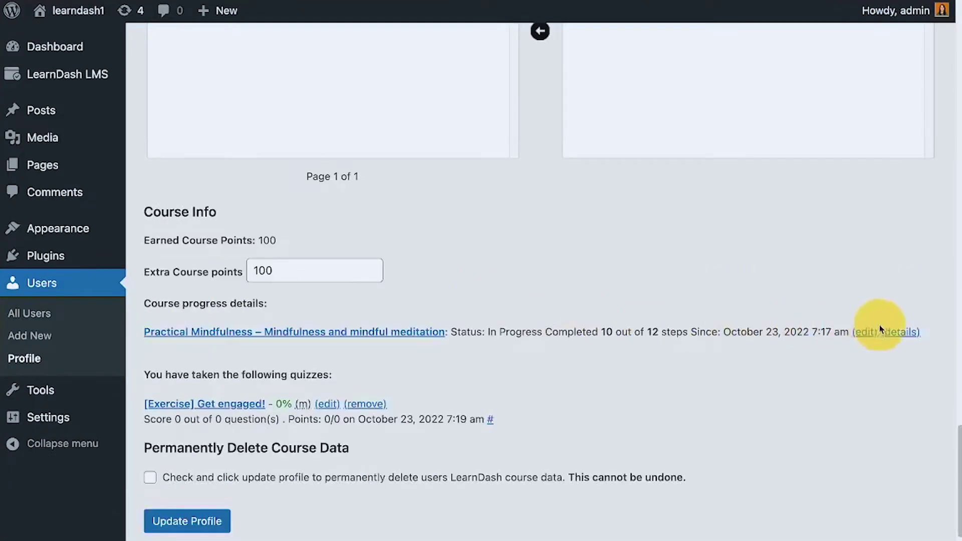
{"action": "left_click", "coordinate": [883, 332]}
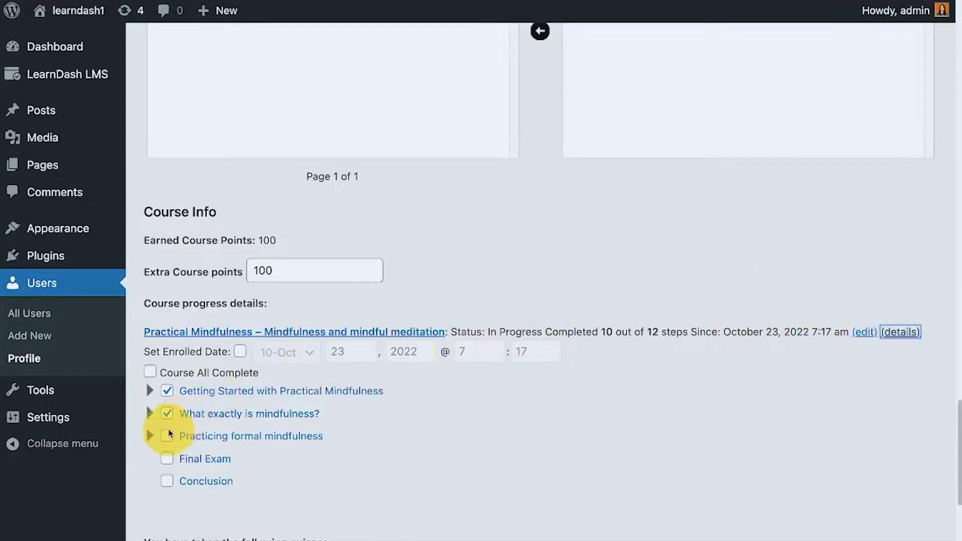
{"action": "left_click", "coordinate": [149, 436]}
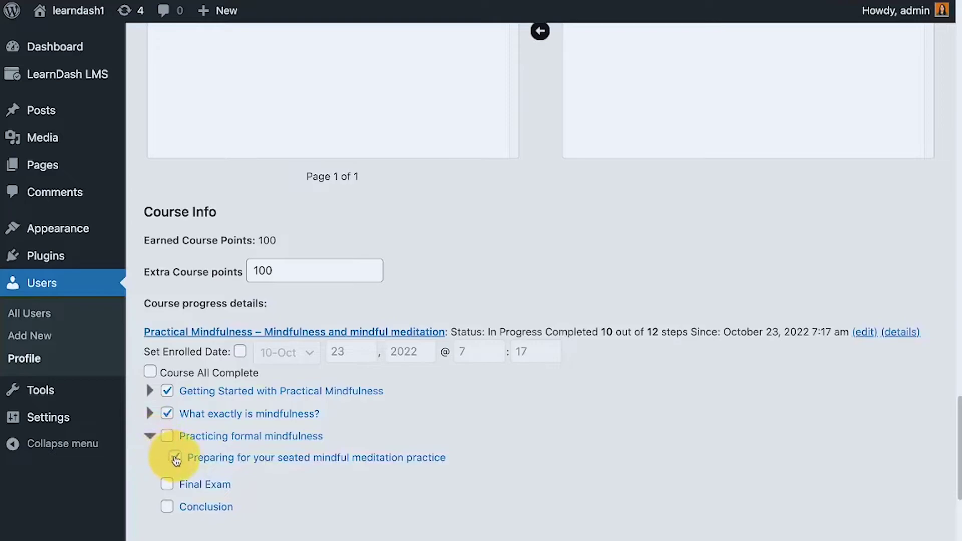
{"action": "left_click", "coordinate": [175, 459]}
{"action": "scroll", "coordinate": [170, 464], "scroll_direction": "down", "scroll_amount": 5}
{"action": "left_click", "coordinate": [185, 466]}
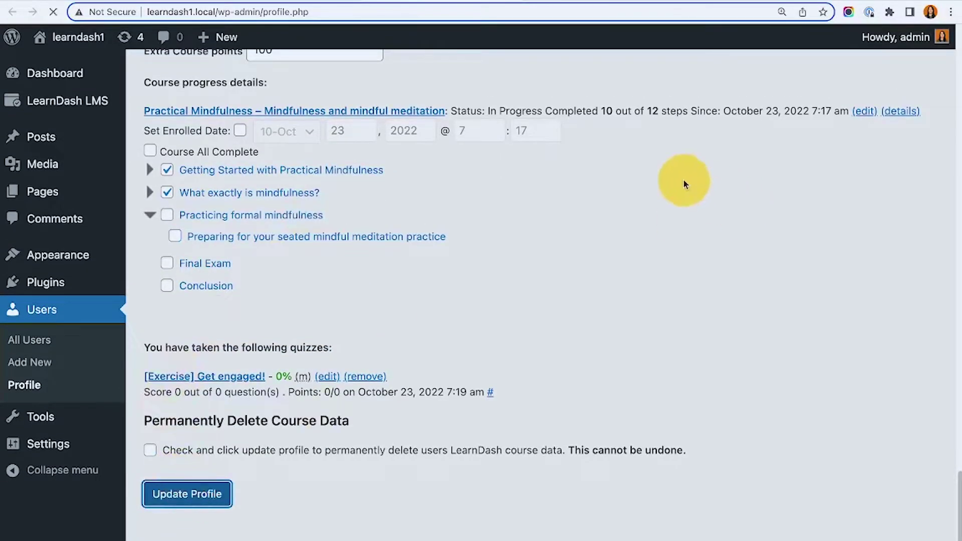
{"action": "left_click", "coordinate": [261, 2]}
Step: Reload the lesson page and mark the seated meditation practice topic complete
{"action": "left_click", "coordinate": [53, 12]}
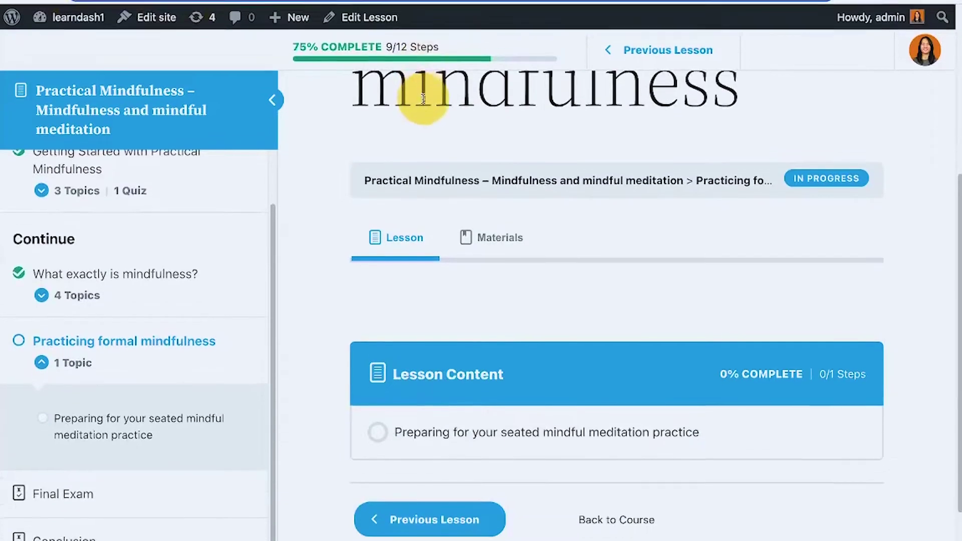
{"action": "scroll", "coordinate": [437, 125], "scroll_direction": "down", "scroll_amount": 3}
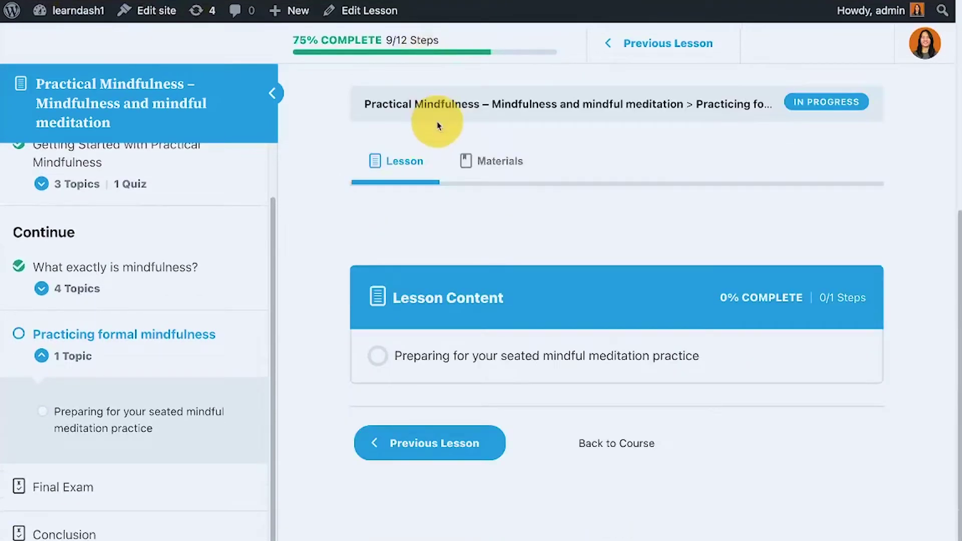
{"action": "scroll", "coordinate": [919, 247], "scroll_direction": "up", "scroll_amount": 3}
{"action": "scroll", "coordinate": [919, 247], "scroll_direction": "down", "scroll_amount": 3}
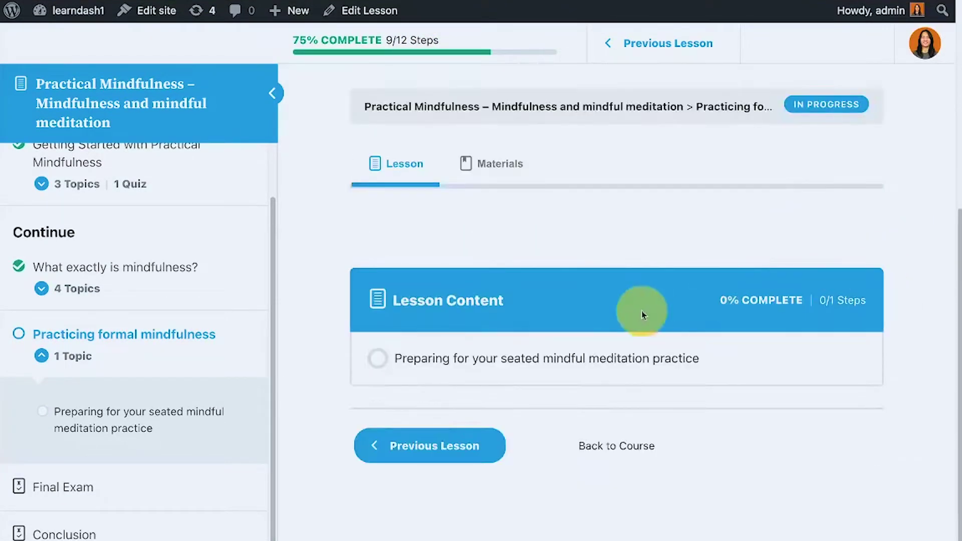
{"action": "left_click", "coordinate": [463, 359]}
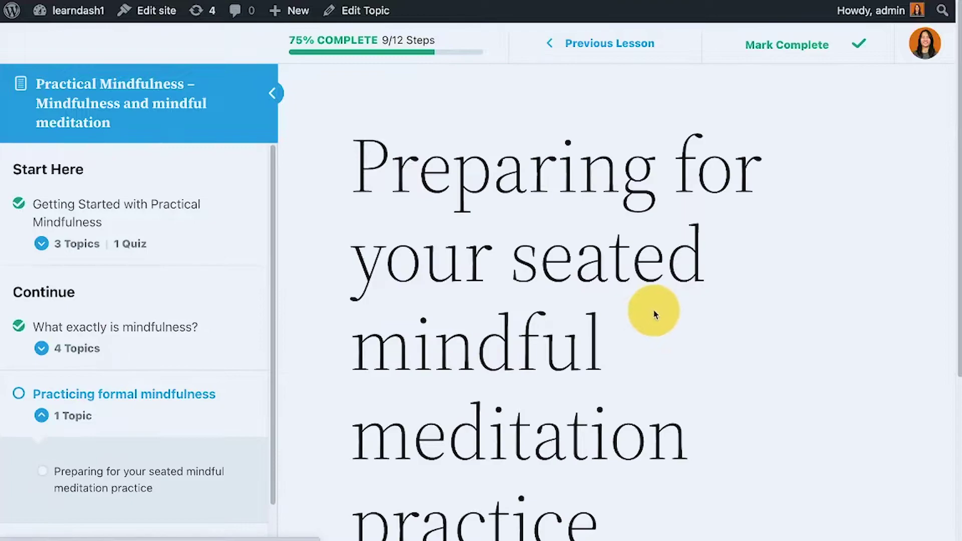
{"action": "scroll", "coordinate": [653, 314], "scroll_direction": "down", "scroll_amount": 5}
{"action": "left_click", "coordinate": [844, 442]}
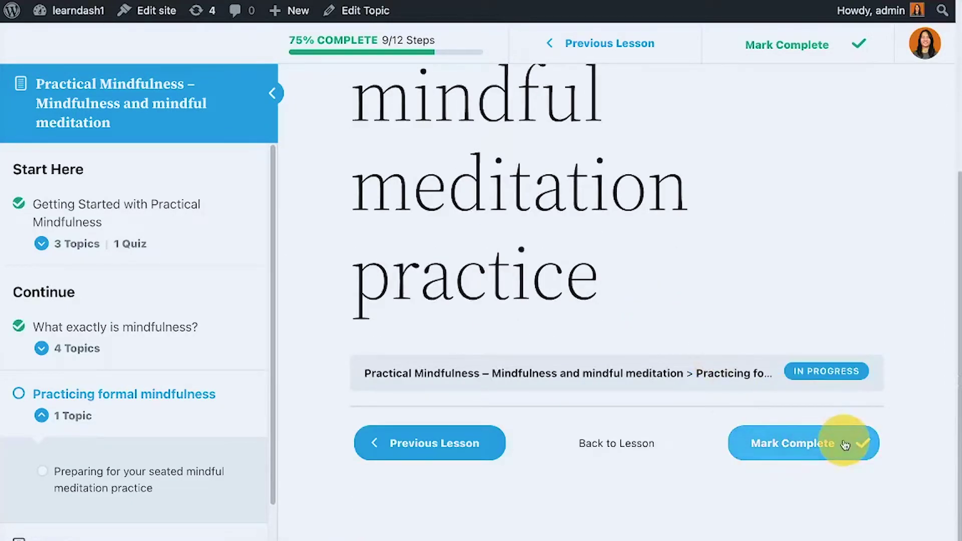
Step: Scroll down the lesson page to the Upload Assignment section
{"action": "scroll", "coordinate": [834, 402], "scroll_direction": "down", "scroll_amount": 3}
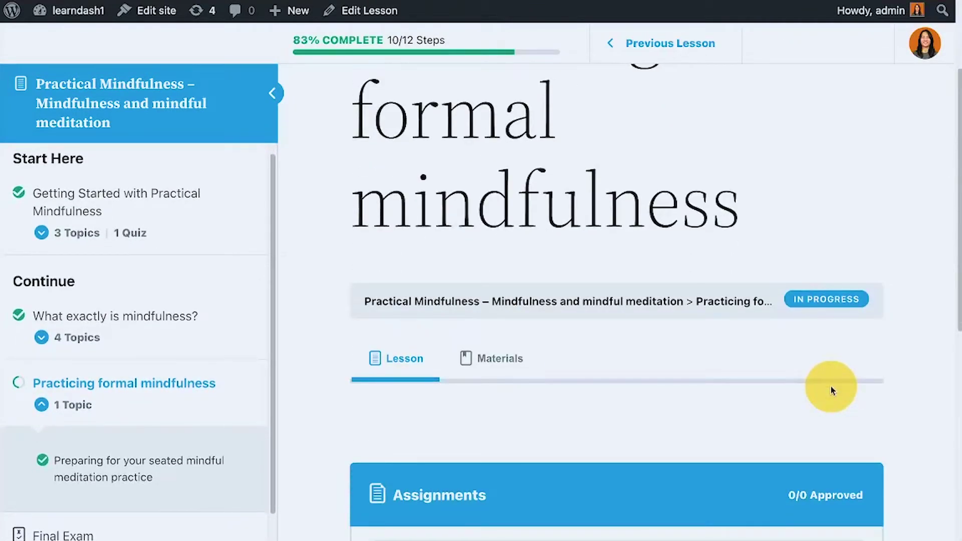
{"action": "scroll", "coordinate": [799, 341], "scroll_direction": "down", "scroll_amount": 2}
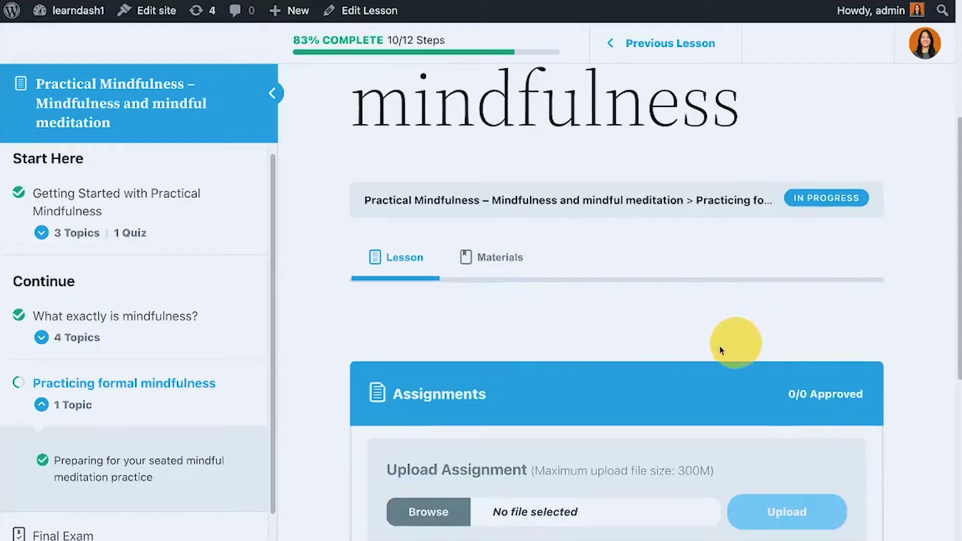
{"action": "scroll", "coordinate": [719, 345], "scroll_direction": "down", "scroll_amount": 3}
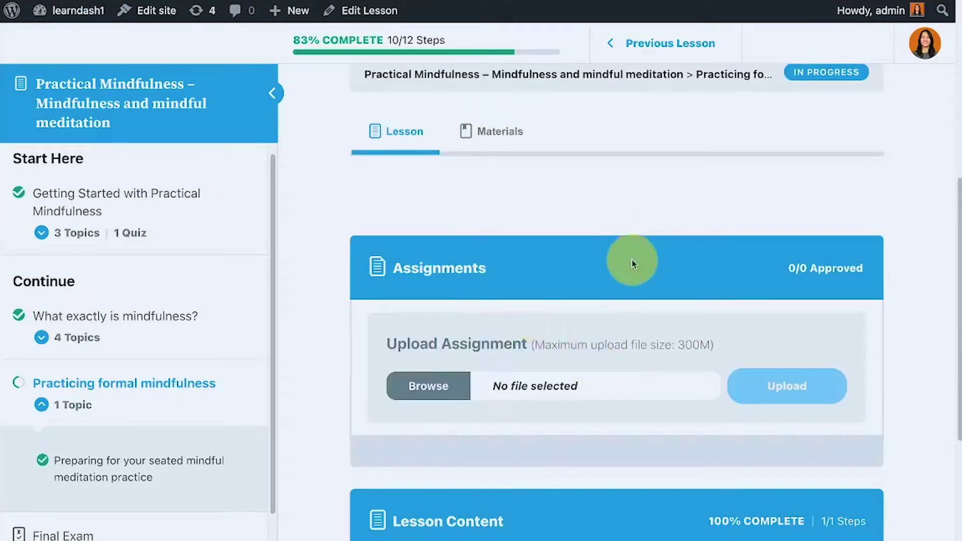
{"action": "scroll", "coordinate": [633, 259], "scroll_direction": "down", "scroll_amount": 1}
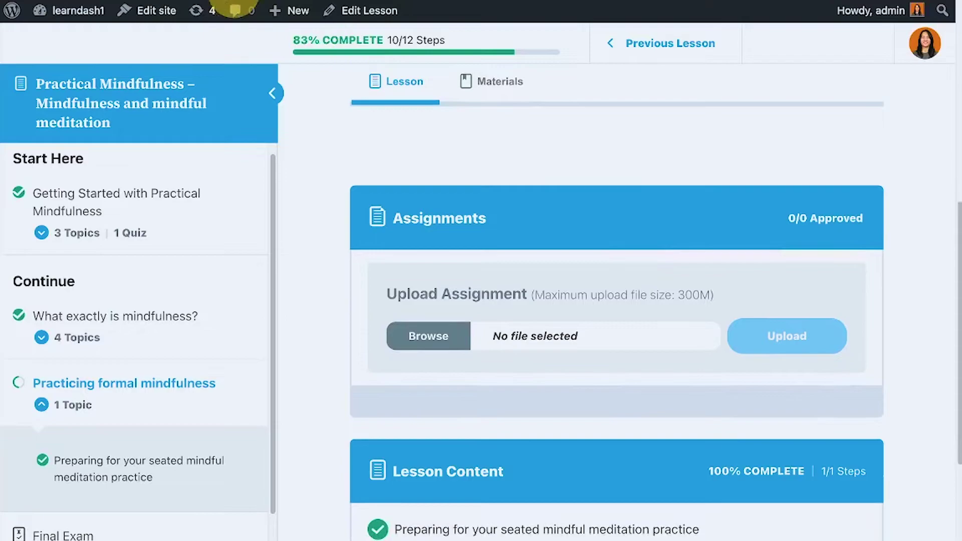
{"action": "scroll", "coordinate": [606, 144], "scroll_direction": "down", "scroll_amount": 2}
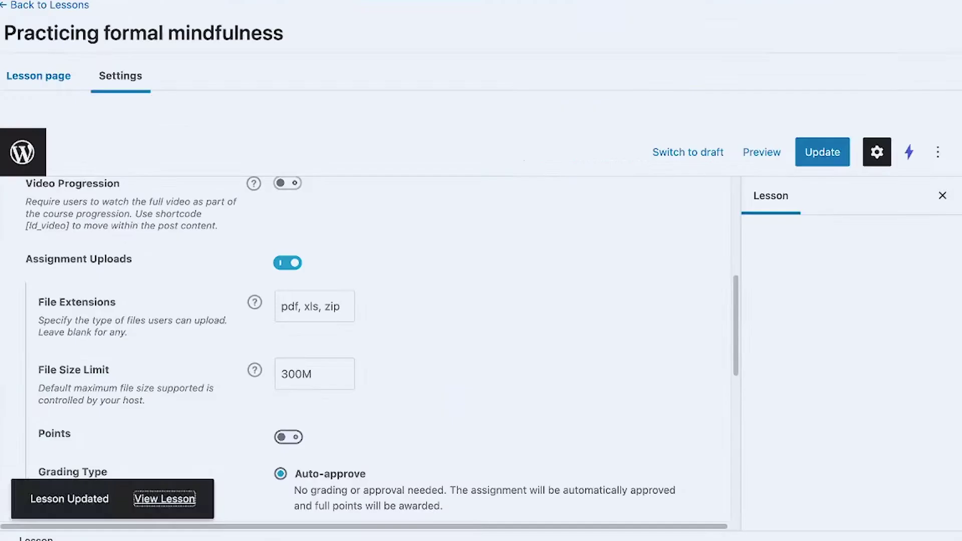
{"action": "scroll", "coordinate": [451, 326], "scroll_direction": "down", "scroll_amount": 3}
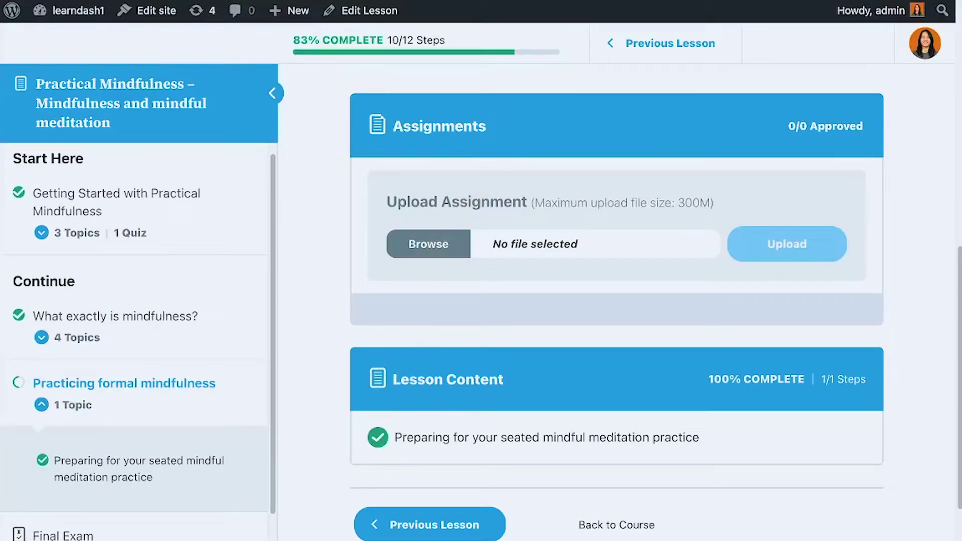
Step: Choose Assignment.pdf from Downloads and upload it to the lesson
{"action": "left_click", "coordinate": [428, 244]}
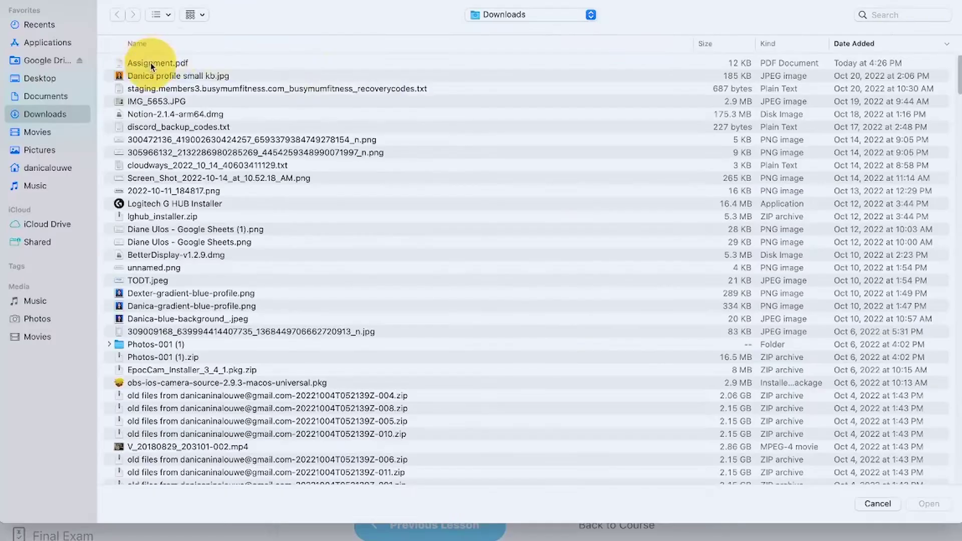
{"action": "double_click", "coordinate": [152, 64]}
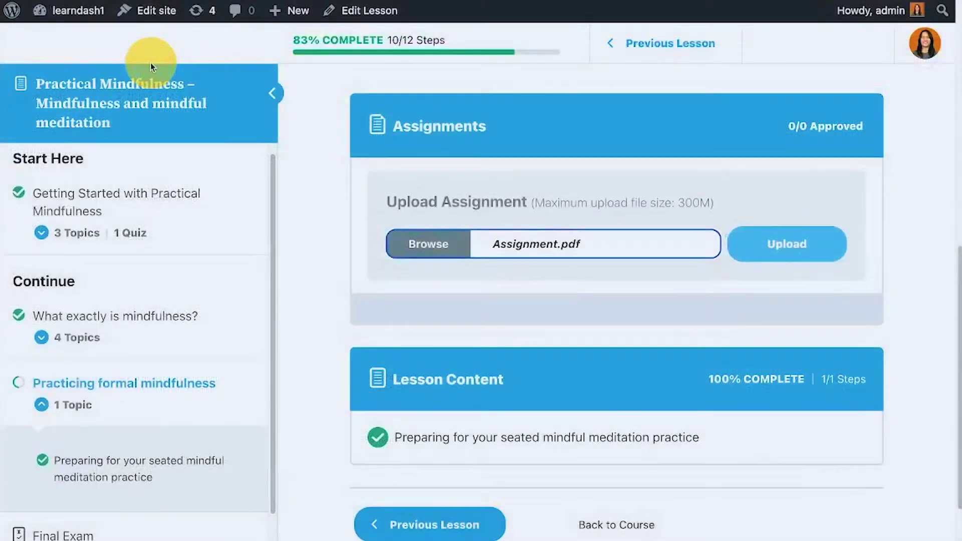
{"action": "left_click", "coordinate": [810, 250]}
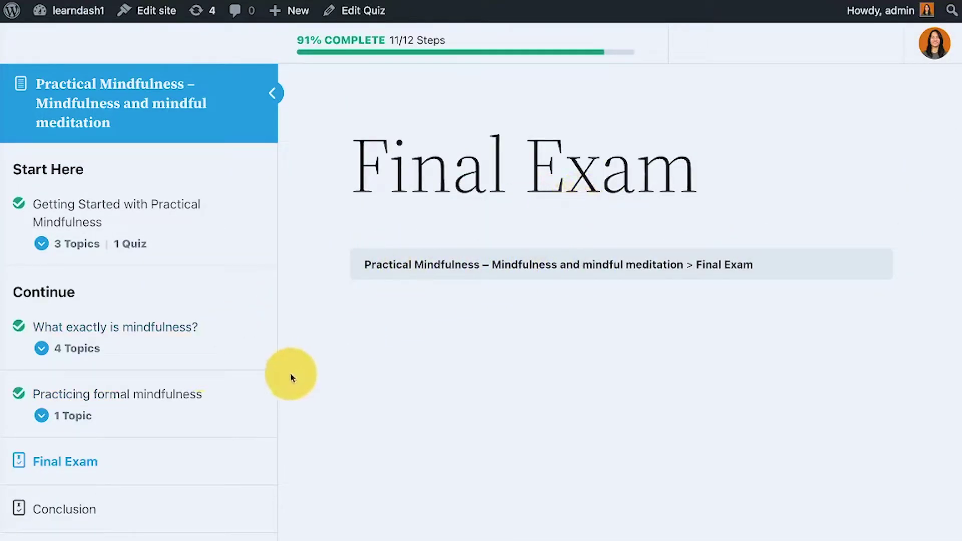
Step: Return to the Practicing formal mindfulness lesson and check its Assignments section
{"action": "left_click", "coordinate": [145, 398]}
{"action": "scroll", "coordinate": [670, 253], "scroll_direction": "down", "scroll_amount": 4}
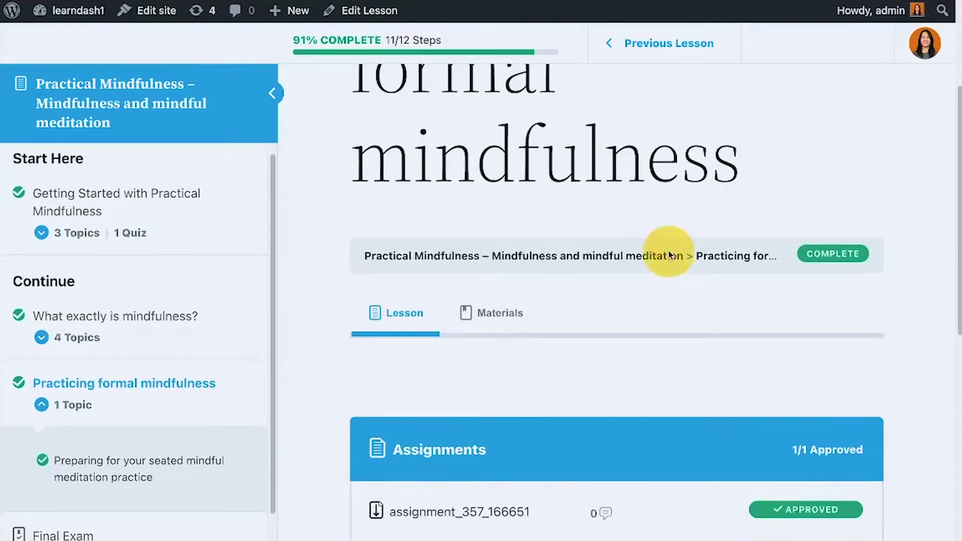
{"action": "scroll", "coordinate": [669, 253], "scroll_direction": "down", "scroll_amount": 2}
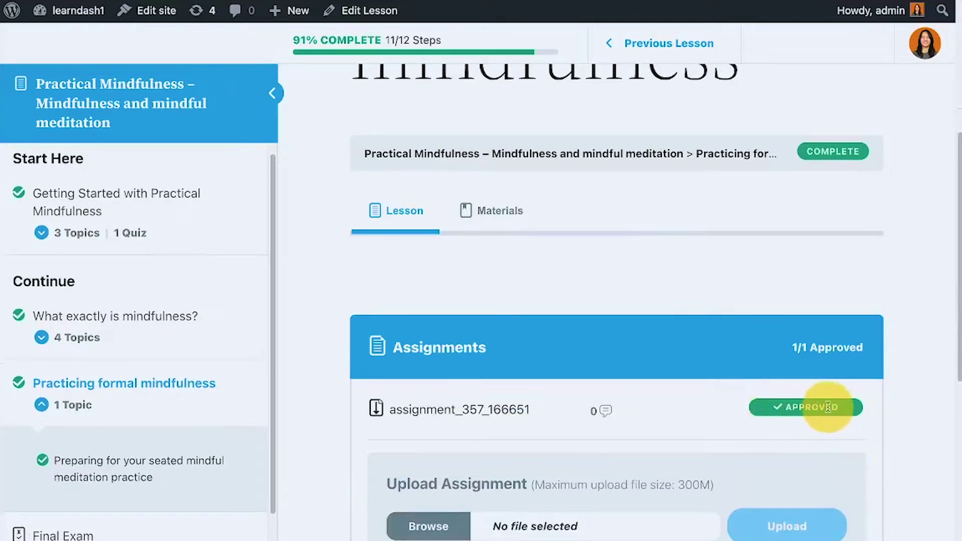
{"action": "scroll", "coordinate": [826, 409], "scroll_direction": "down", "scroll_amount": 2}
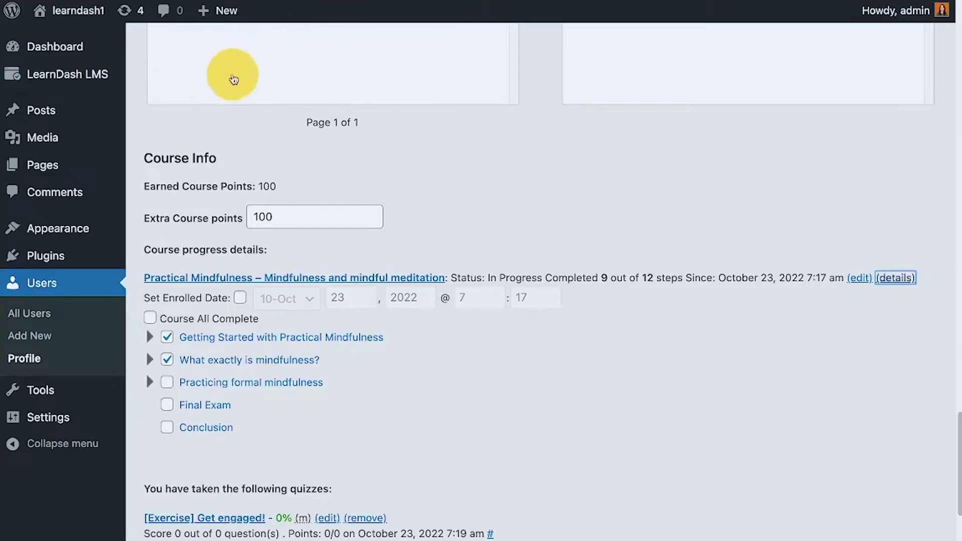
{"action": "scroll", "coordinate": [180, 107], "scroll_direction": "up", "scroll_amount": 5}
Step: In LearnDash Assignments, review the submission's Approved status and points, then open it for editing
{"action": "mouse_move", "coordinate": [85, 80]}
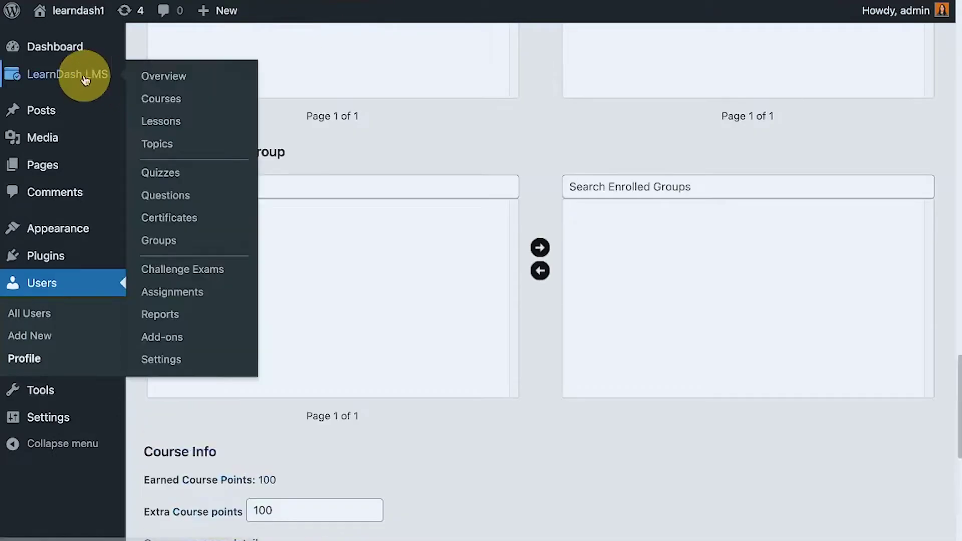
{"action": "left_click", "coordinate": [189, 293]}
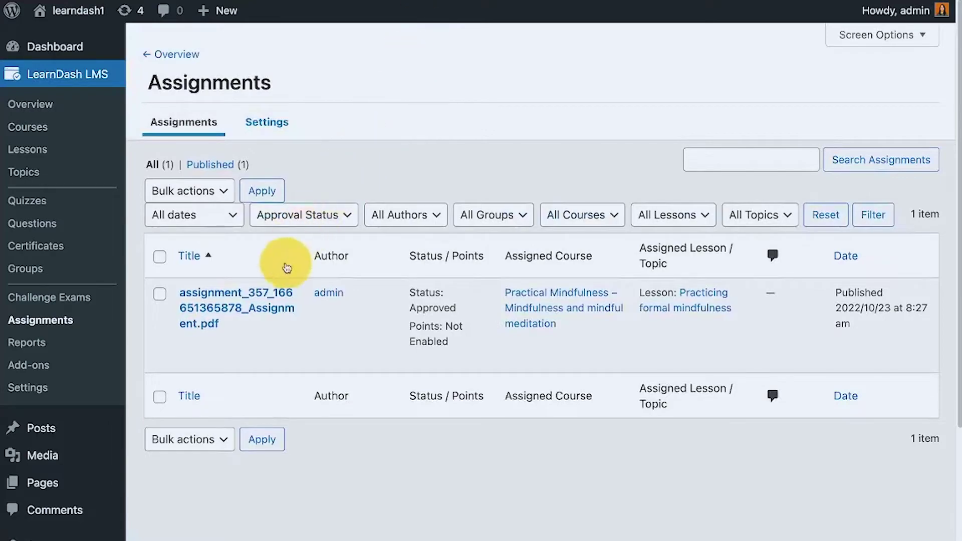
{"action": "mouse_move", "coordinate": [258, 296]}
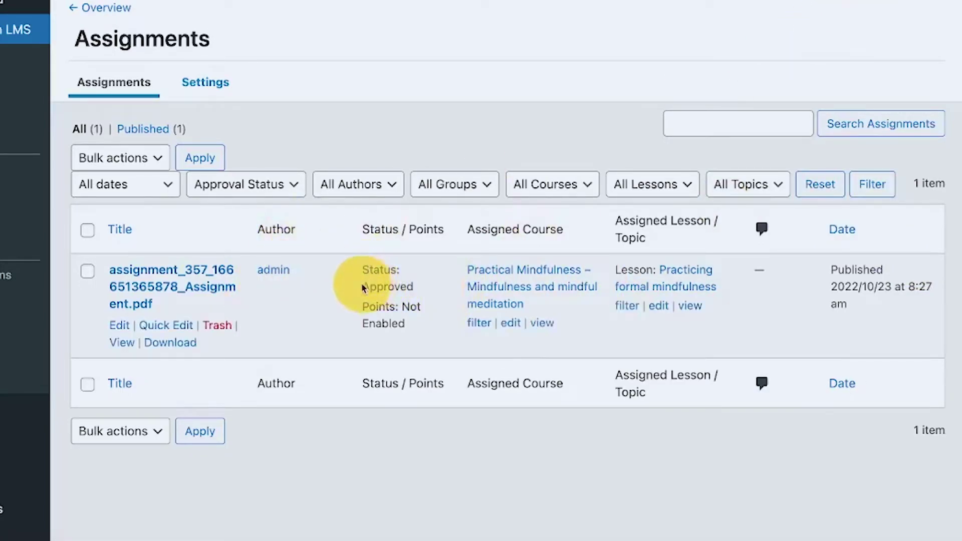
{"action": "left_click_drag", "start_coordinate": [364, 288], "coordinate": [411, 336]}
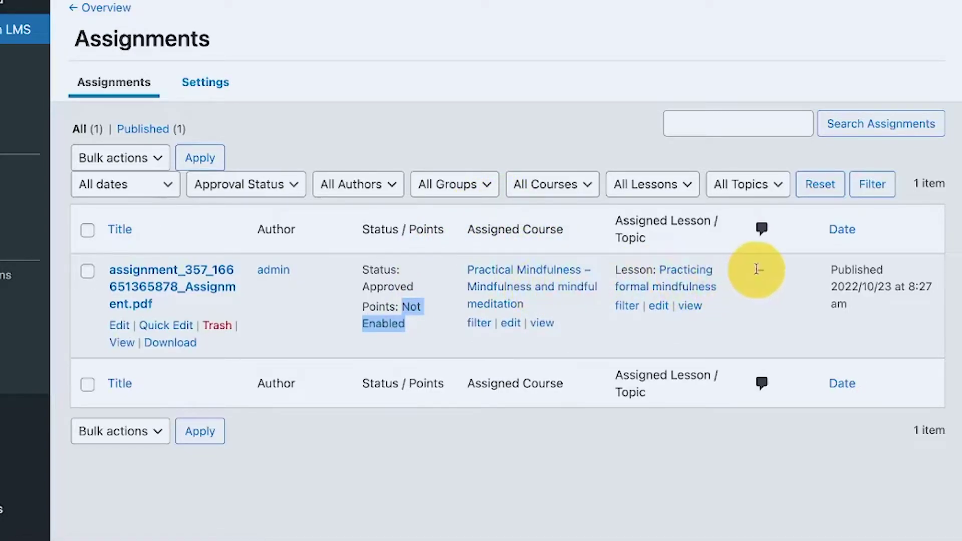
{"action": "left_click", "coordinate": [171, 282]}
{"action": "double_click", "coordinate": [172, 281]}
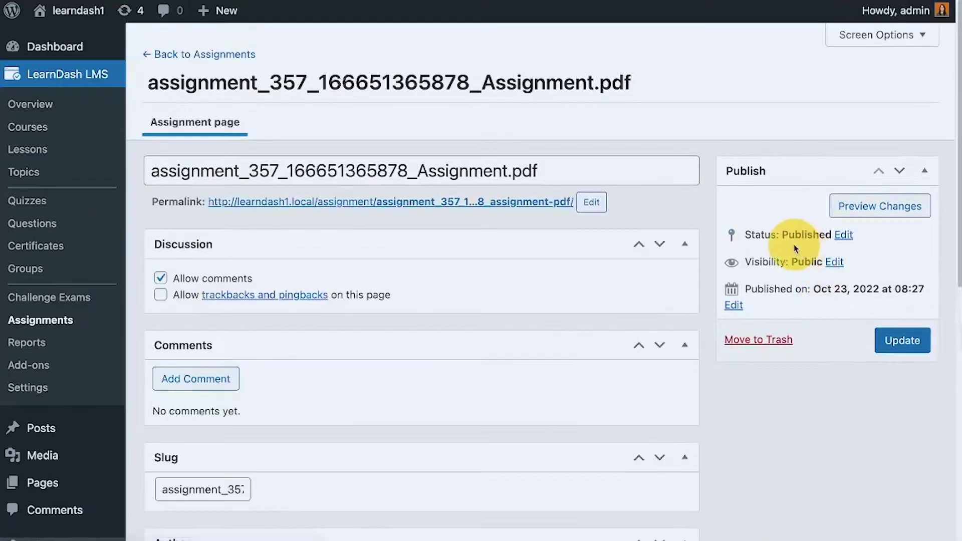
Step: Collapse the Discussion, Comments, Slug and Author boxes and view the submitted assignment PDF
{"action": "left_click", "coordinate": [681, 244]}
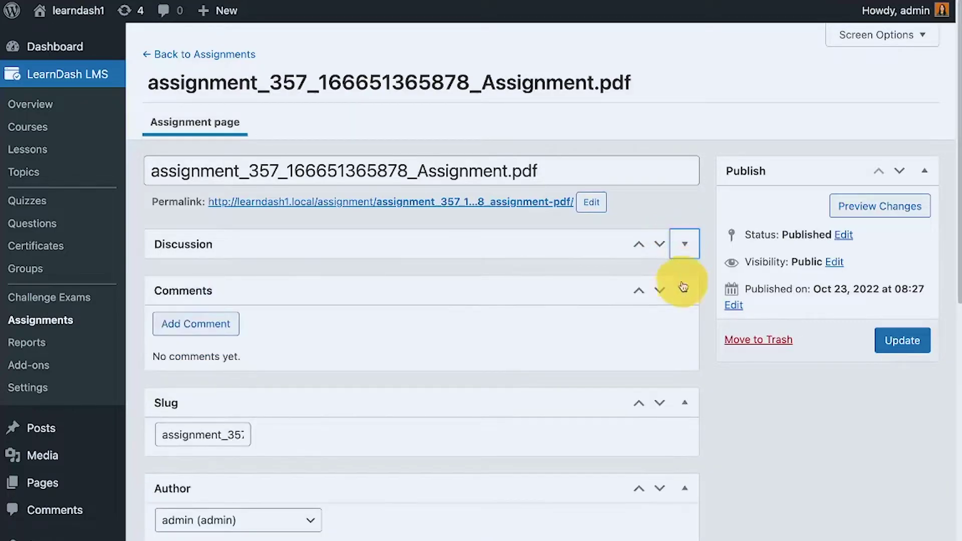
{"action": "left_click", "coordinate": [683, 293]}
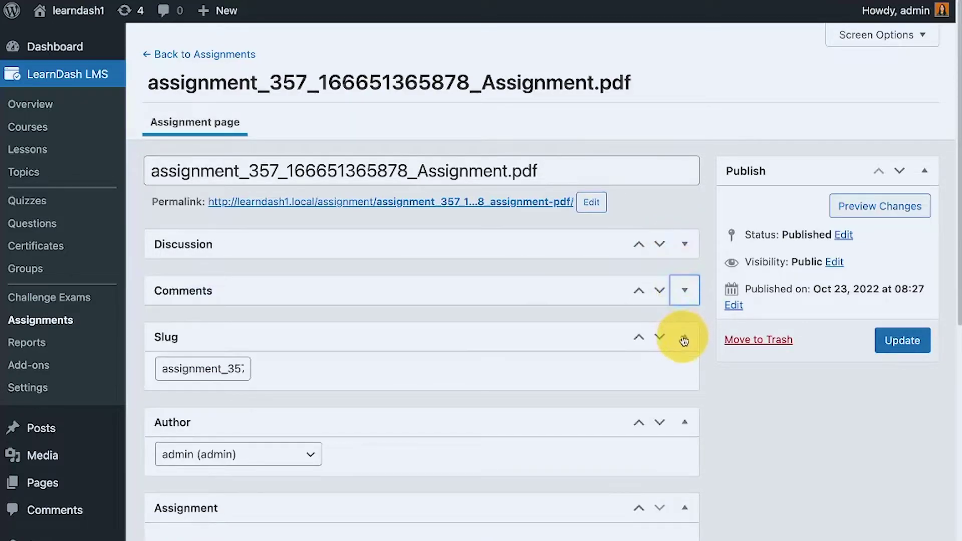
{"action": "left_click", "coordinate": [684, 340]}
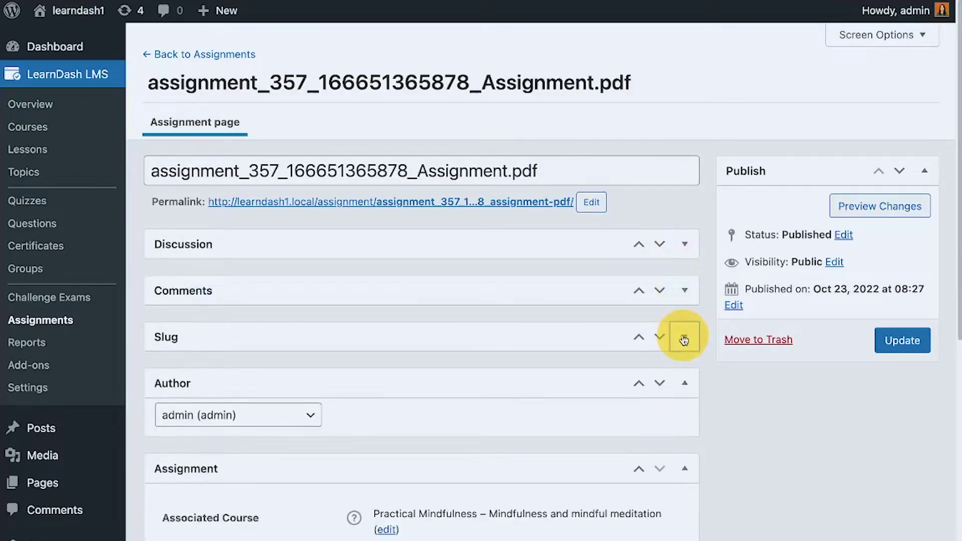
{"action": "left_click", "coordinate": [685, 387]}
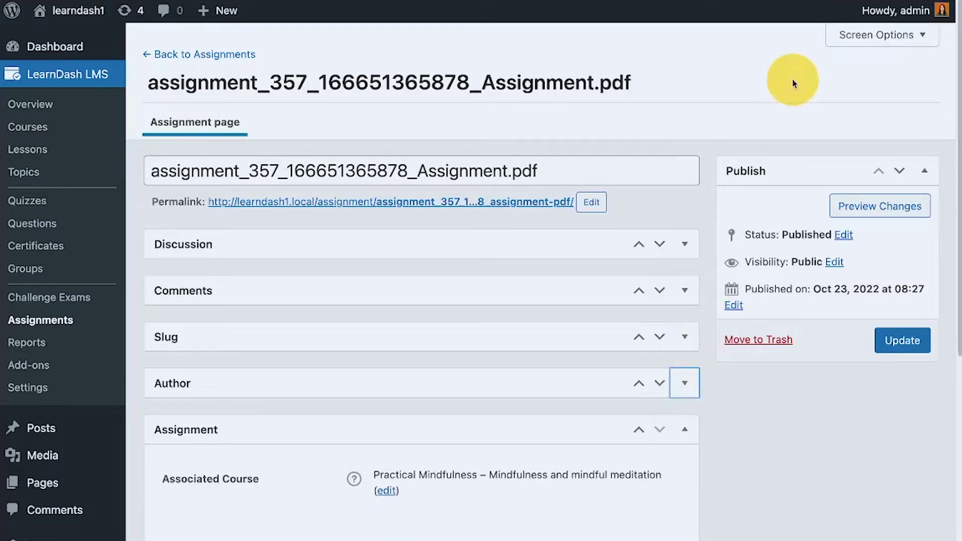
{"action": "scroll", "coordinate": [790, 82], "scroll_direction": "down", "scroll_amount": 3}
{"action": "scroll", "coordinate": [710, 292], "scroll_direction": "down", "scroll_amount": 2}
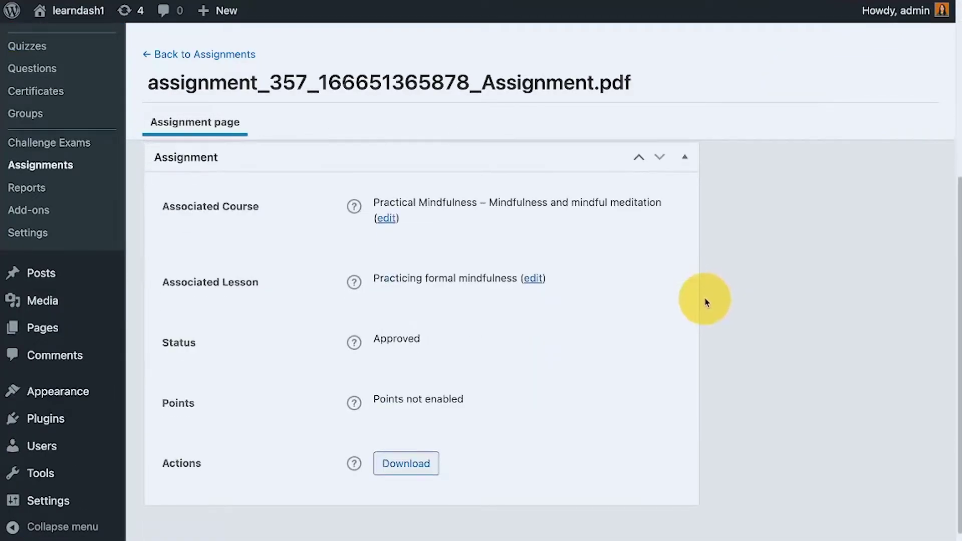
{"action": "left_click", "coordinate": [399, 464]}
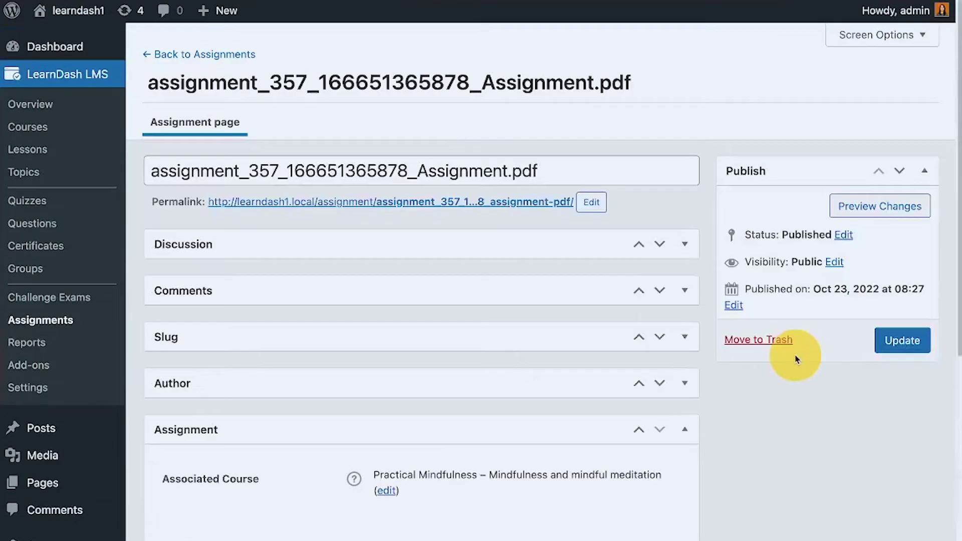
Step: Post a 'good job!' comment on the assignment
{"action": "left_click", "coordinate": [685, 291]}
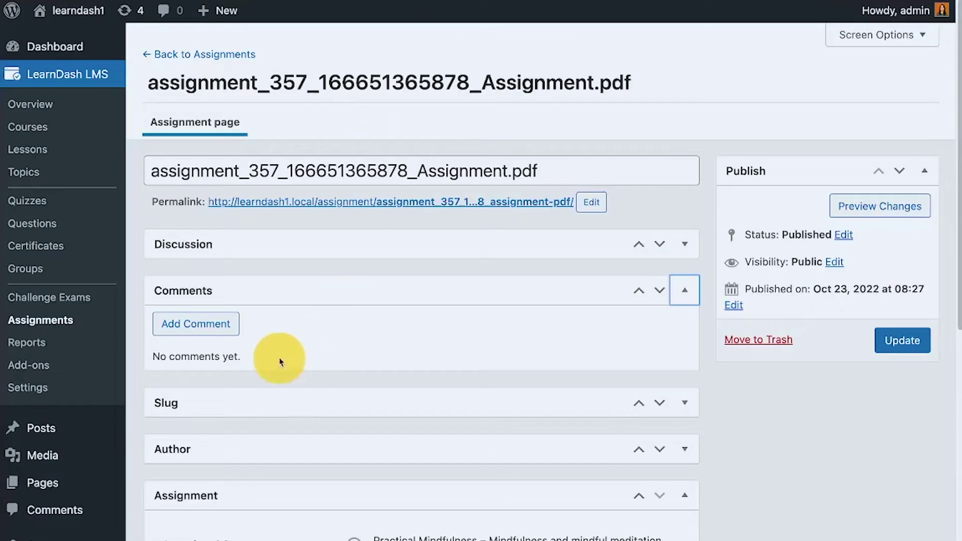
{"action": "left_click", "coordinate": [203, 327]}
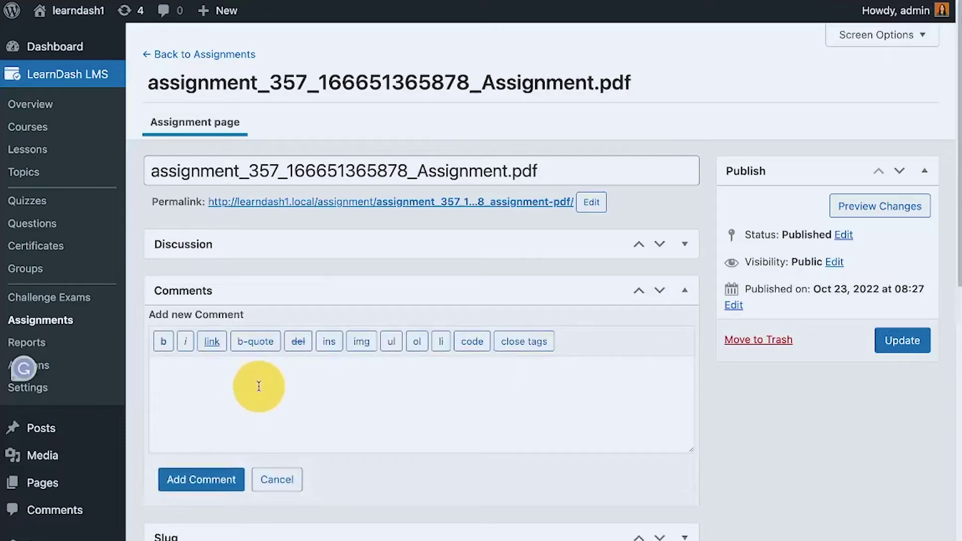
{"action": "type", "text": "good job!"}
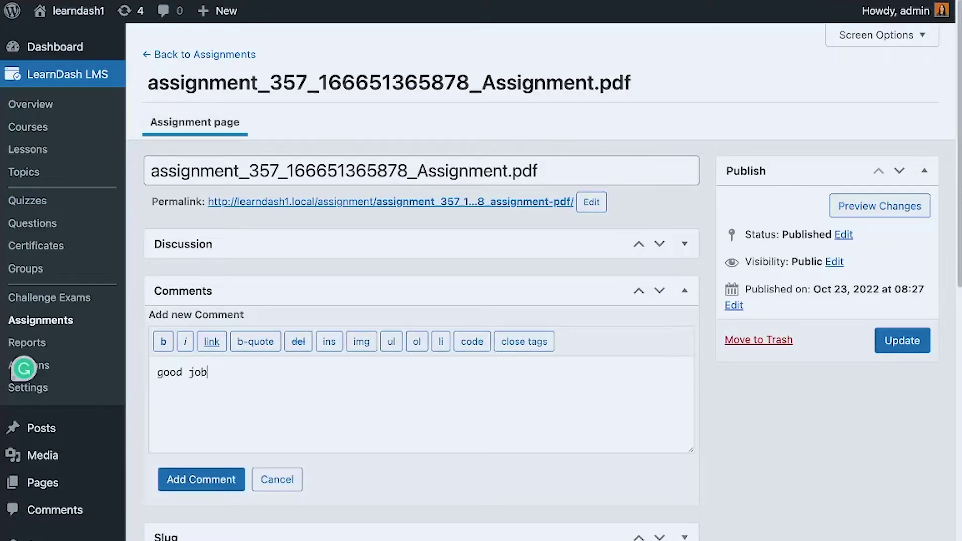
{"action": "left_click", "coordinate": [190, 479]}
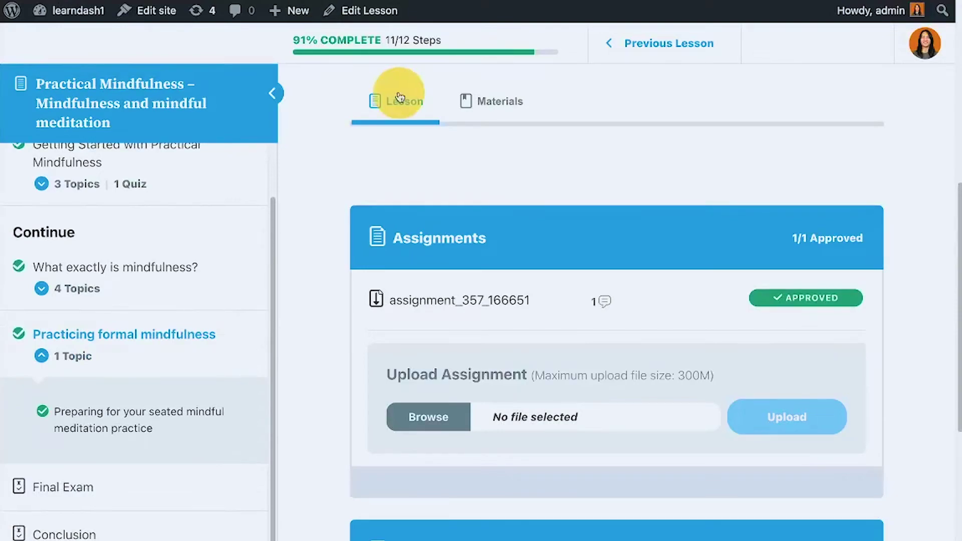
Step: Open the assignment's site page from its comment count to view the 'good job!' comment
{"action": "left_click", "coordinate": [603, 310]}
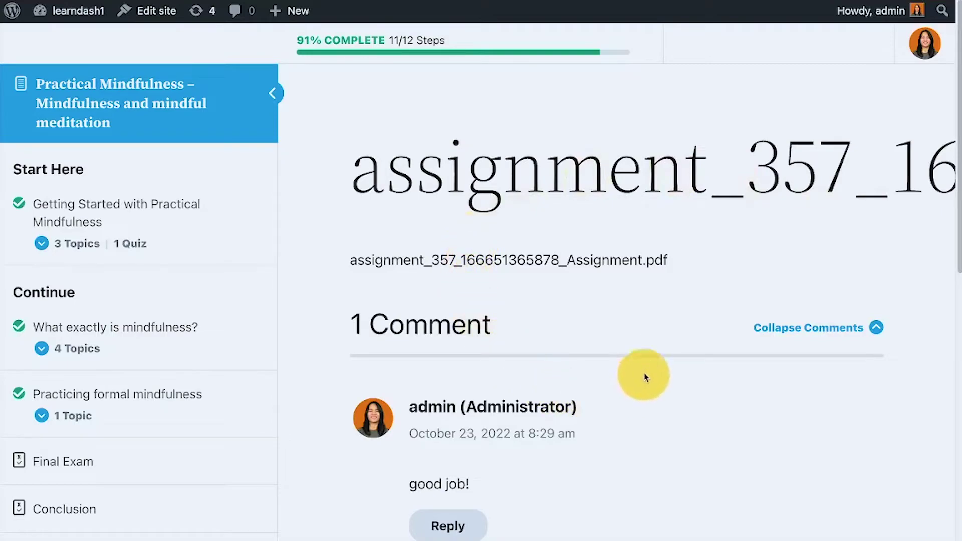
{"action": "scroll", "coordinate": [649, 359], "scroll_direction": "down", "scroll_amount": 2}
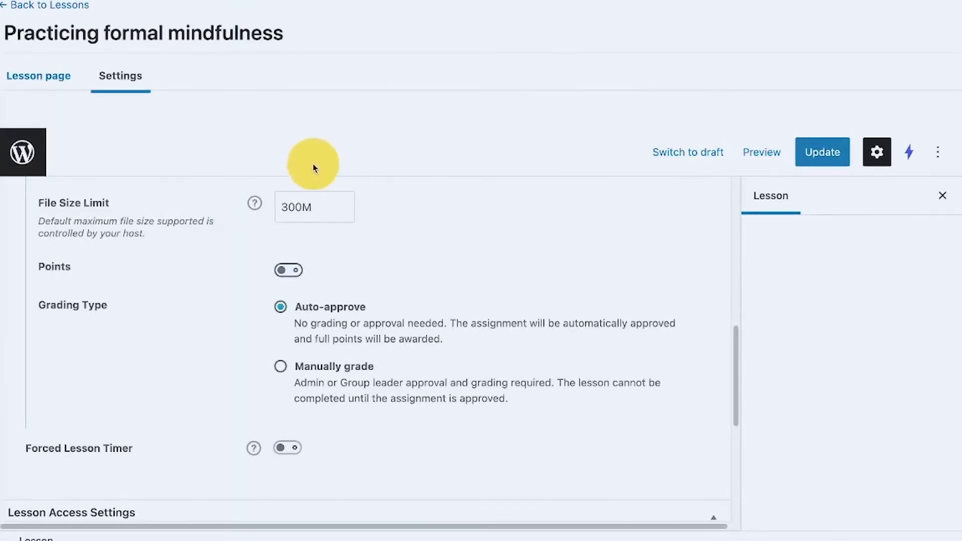
Step: Enable assignment points, choose manual grading, set the upload limit to 1, and update the lesson
{"action": "scroll", "coordinate": [316, 258], "scroll_direction": "up", "scroll_amount": 2}
{"action": "scroll", "coordinate": [318, 261], "scroll_direction": "up", "scroll_amount": 2}
{"action": "scroll", "coordinate": [318, 257], "scroll_direction": "down", "scroll_amount": 1}
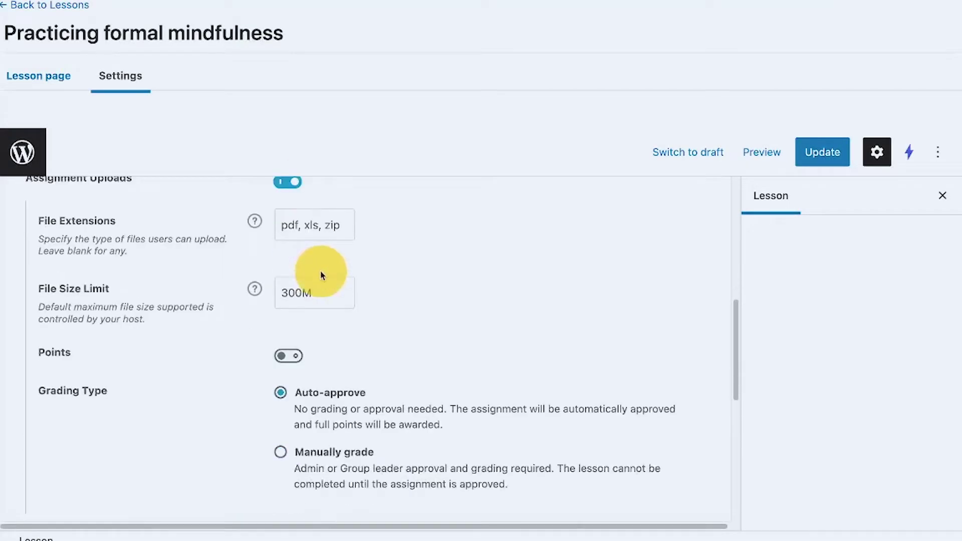
{"action": "left_click", "coordinate": [289, 357]}
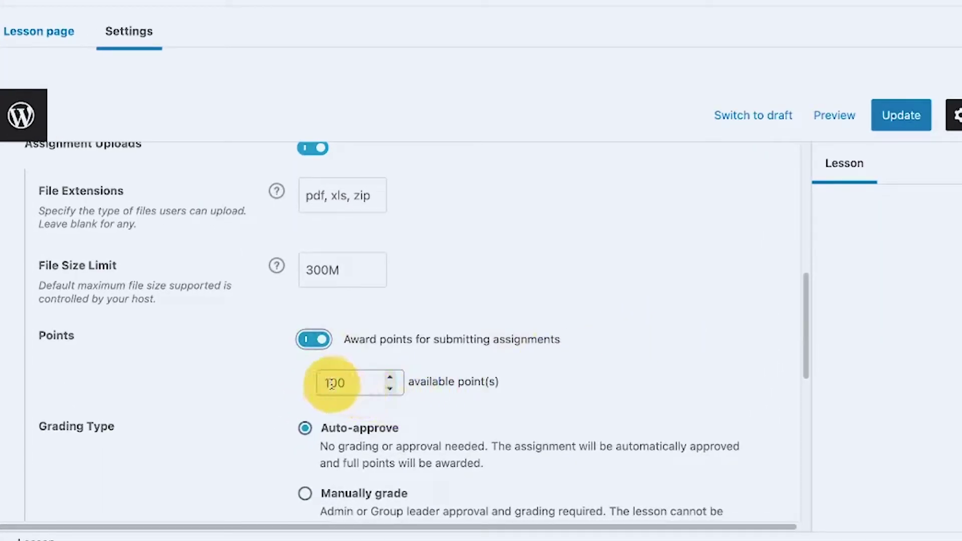
{"action": "scroll", "coordinate": [351, 360], "scroll_direction": "down", "scroll_amount": 2}
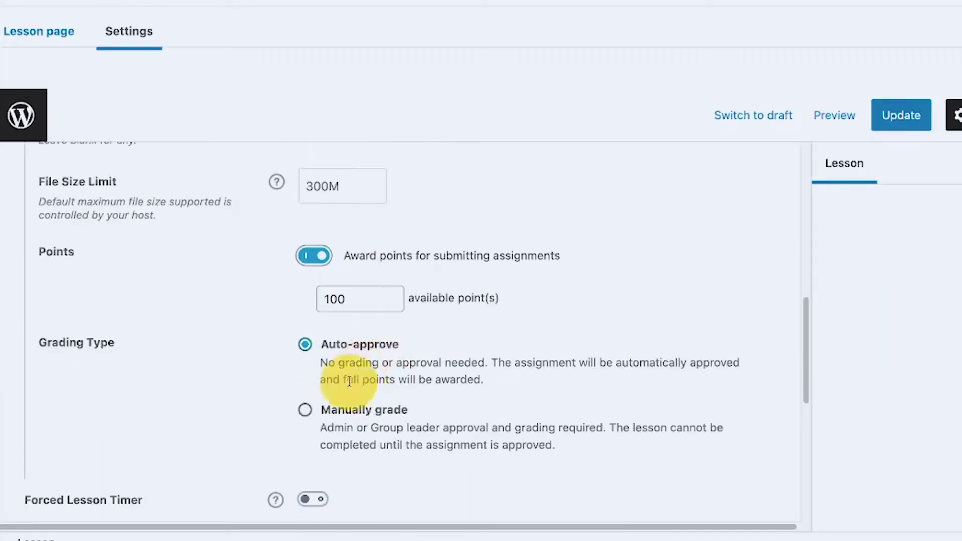
{"action": "left_click", "coordinate": [305, 412]}
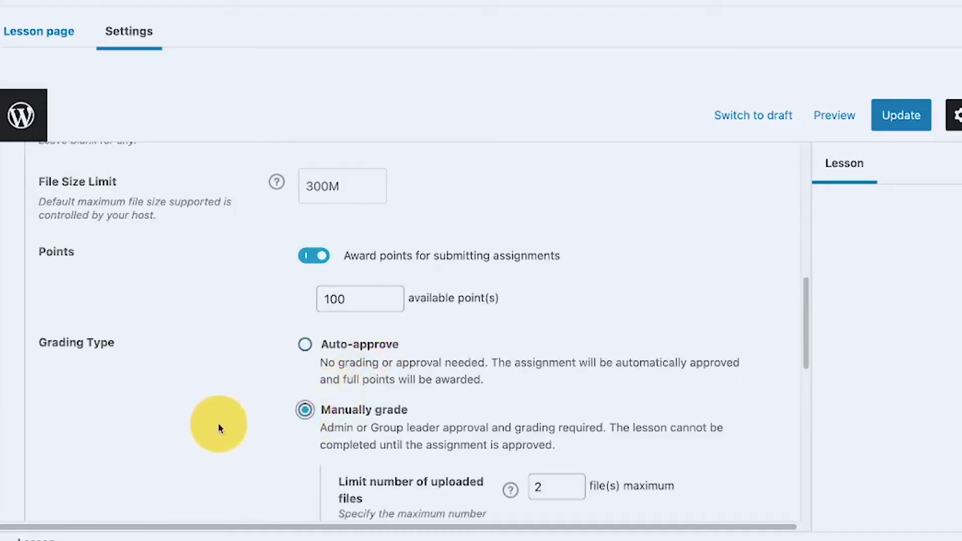
{"action": "scroll", "coordinate": [218, 423], "scroll_direction": "down", "scroll_amount": 1}
{"action": "double_click", "coordinate": [533, 468]}
{"action": "type", "text": "1"}
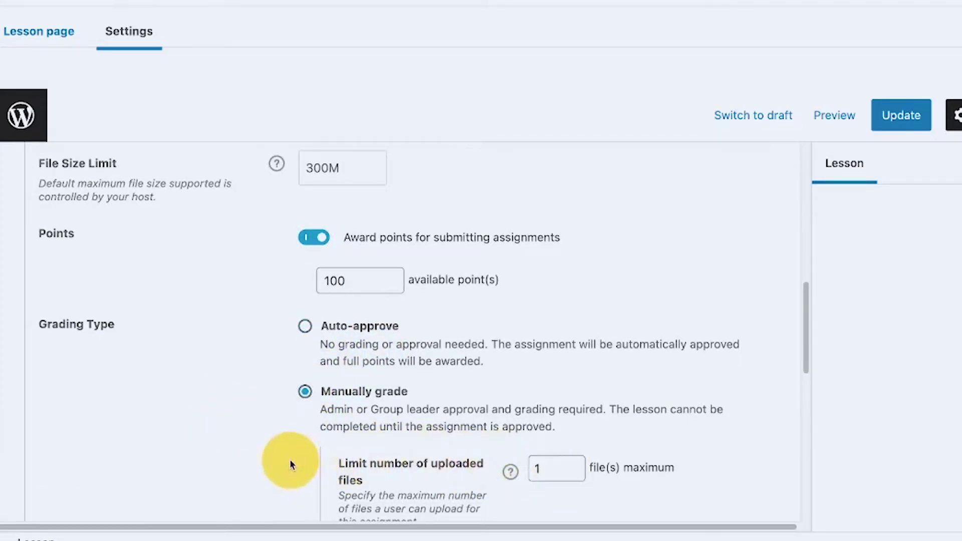
{"action": "scroll", "coordinate": [289, 459], "scroll_direction": "down", "scroll_amount": 3}
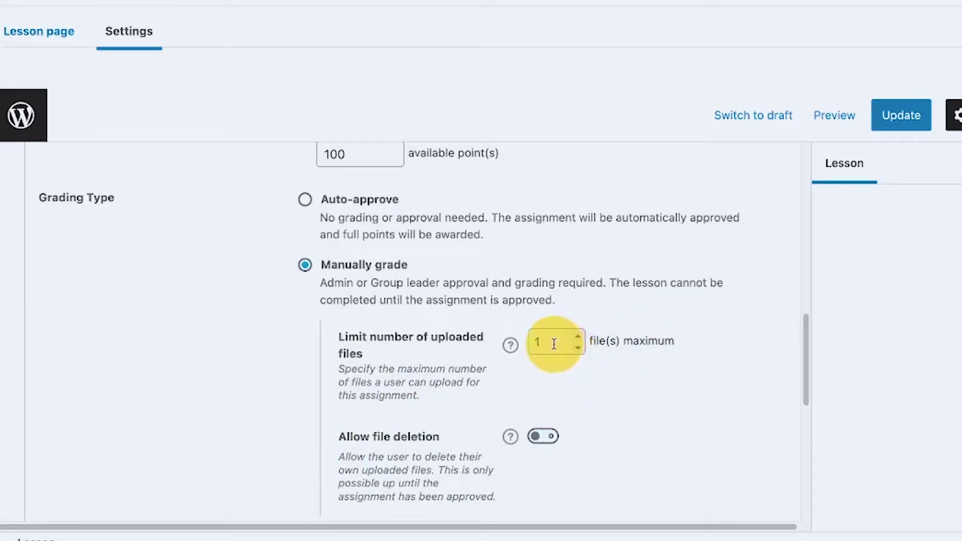
{"action": "scroll", "coordinate": [507, 366], "scroll_direction": "down", "scroll_amount": 3}
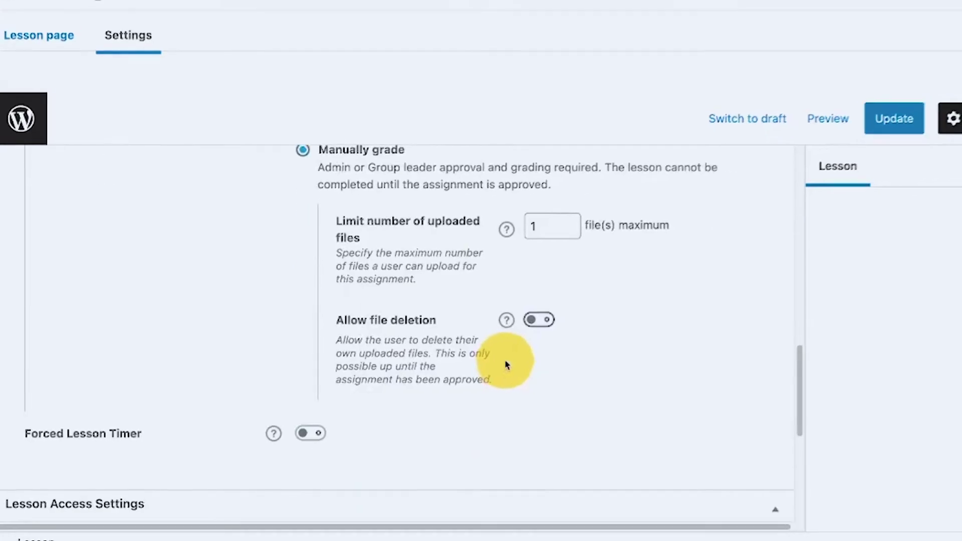
{"action": "left_click", "coordinate": [805, 148]}
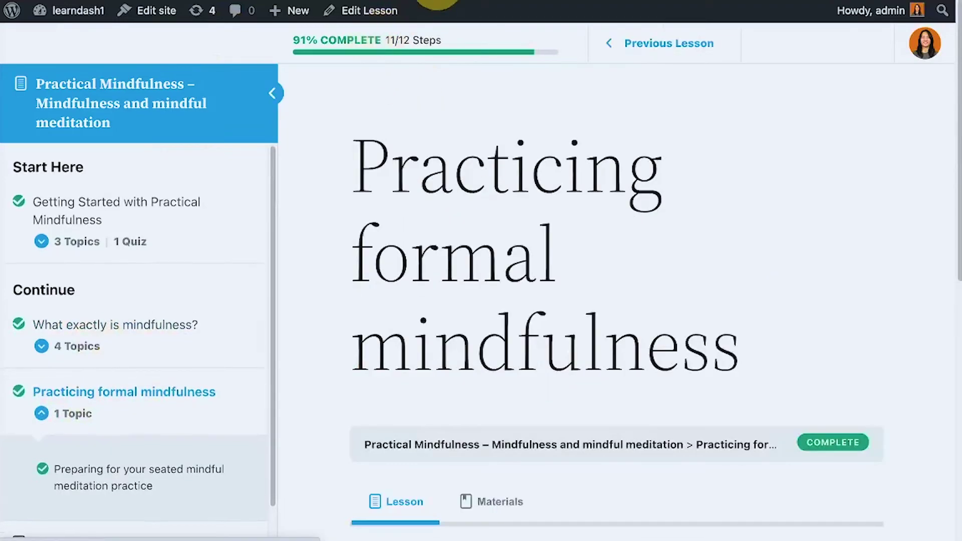
Step: Empty the Assignments trash to permanently delete the trashed assignment
{"action": "scroll", "coordinate": [536, 236], "scroll_direction": "down", "scroll_amount": 5}
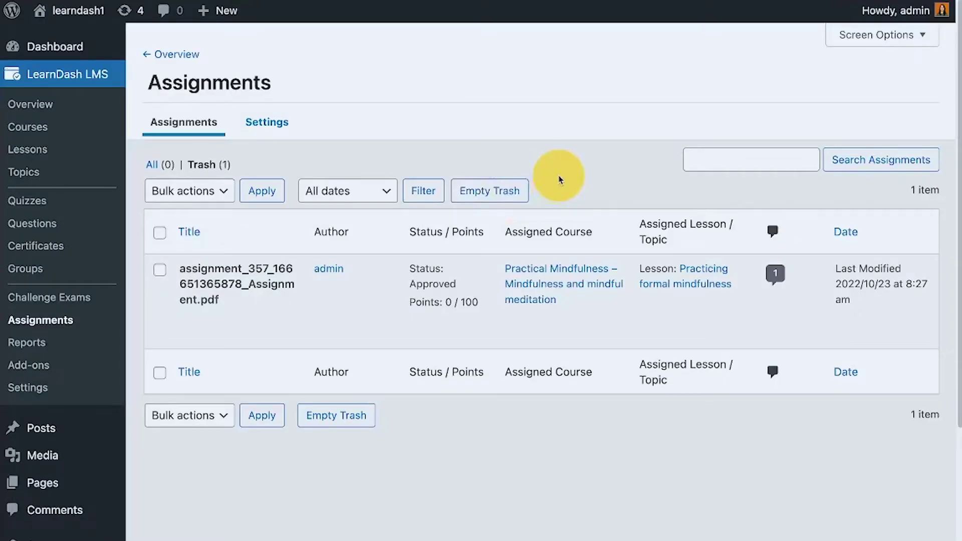
{"action": "left_click", "coordinate": [507, 190]}
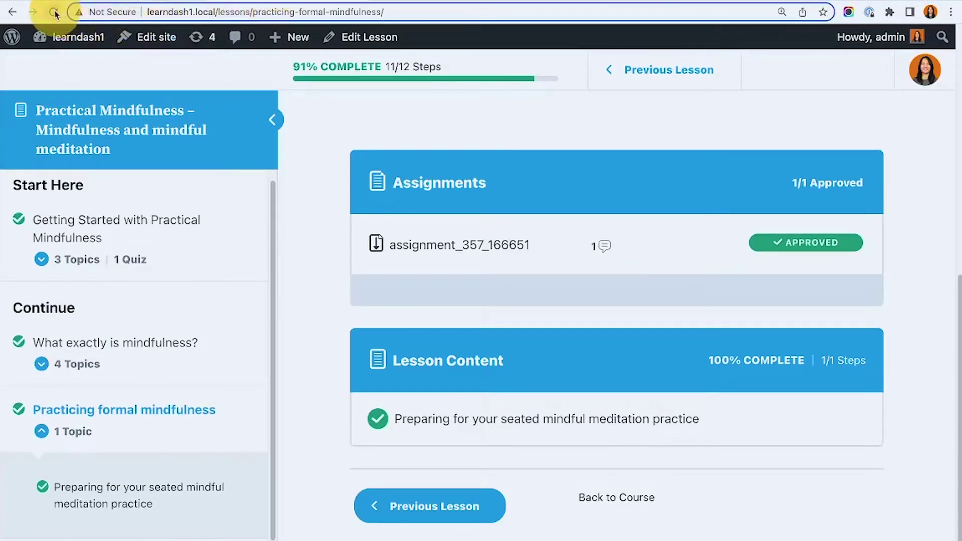
Step: Reload the lesson page and upload Assignment.pdf from Downloads as the lesson assignment
{"action": "left_click", "coordinate": [54, 12]}
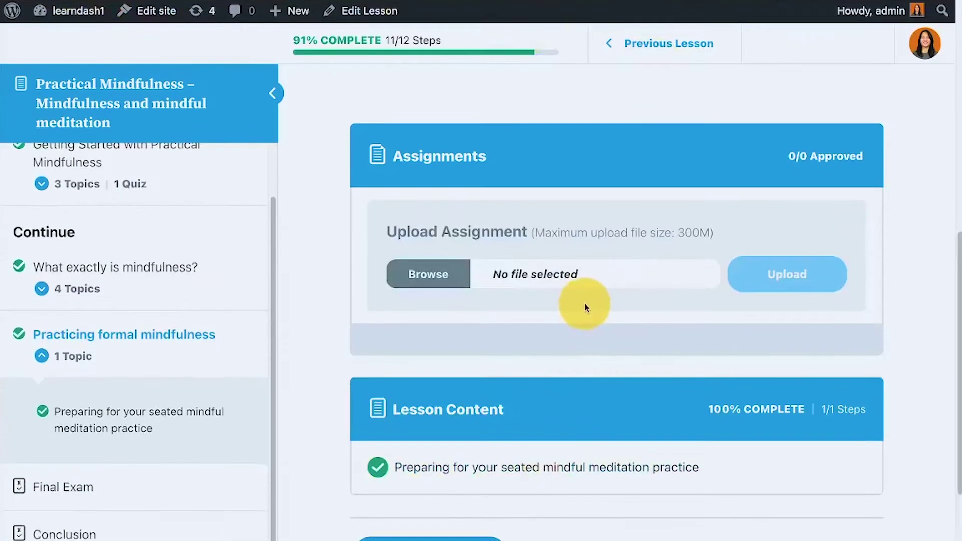
{"action": "left_click", "coordinate": [444, 274]}
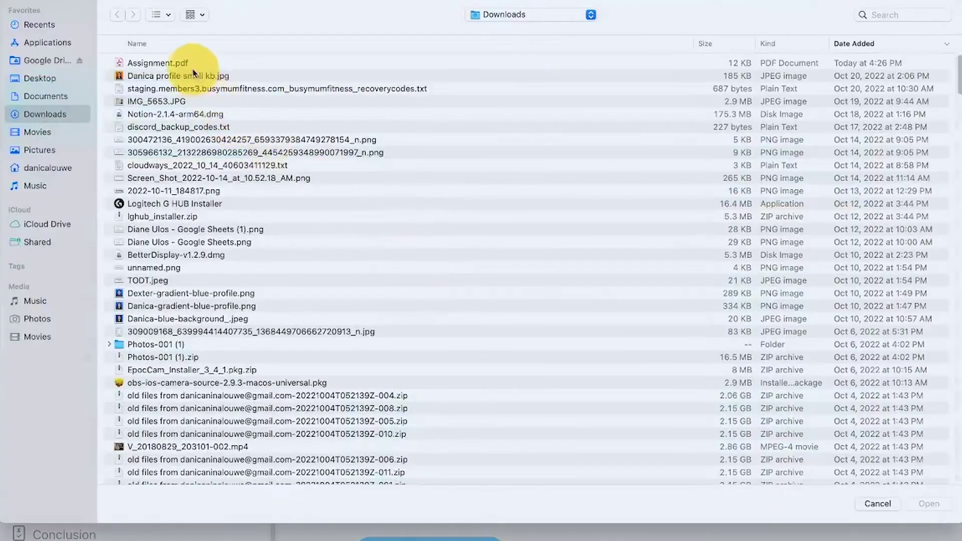
{"action": "double_click", "coordinate": [189, 64]}
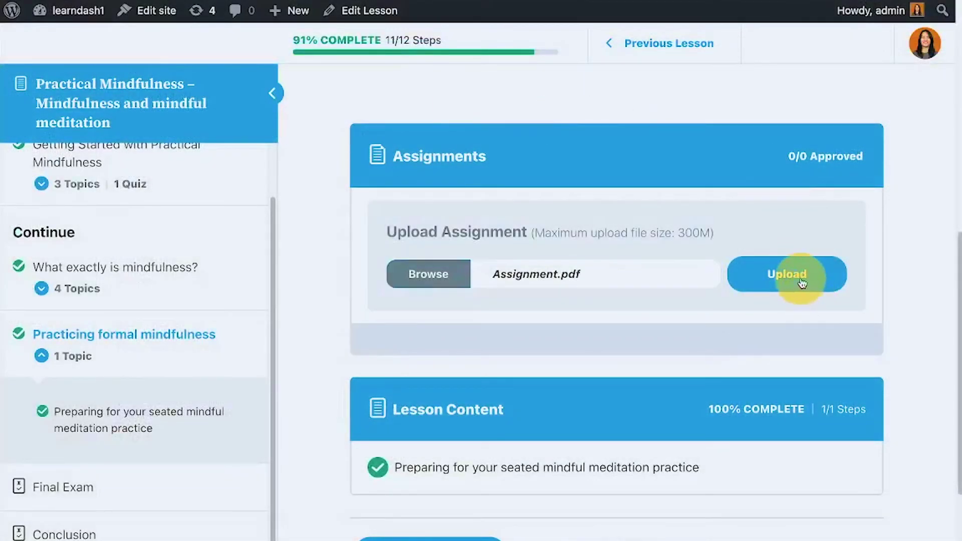
{"action": "left_click", "coordinate": [802, 284]}
{"action": "scroll", "coordinate": [805, 329], "scroll_direction": "down", "scroll_amount": 7}
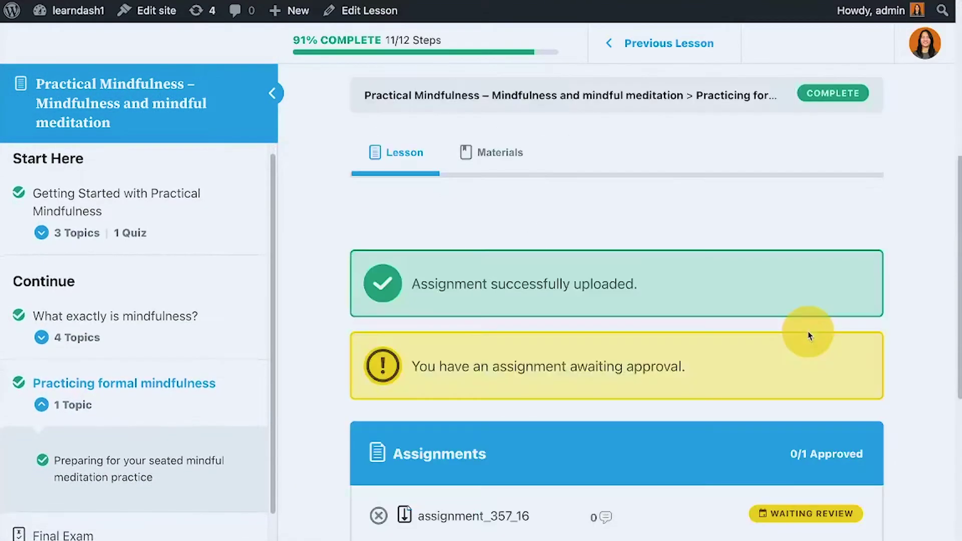
{"action": "scroll", "coordinate": [363, 235], "scroll_direction": "down", "scroll_amount": 2}
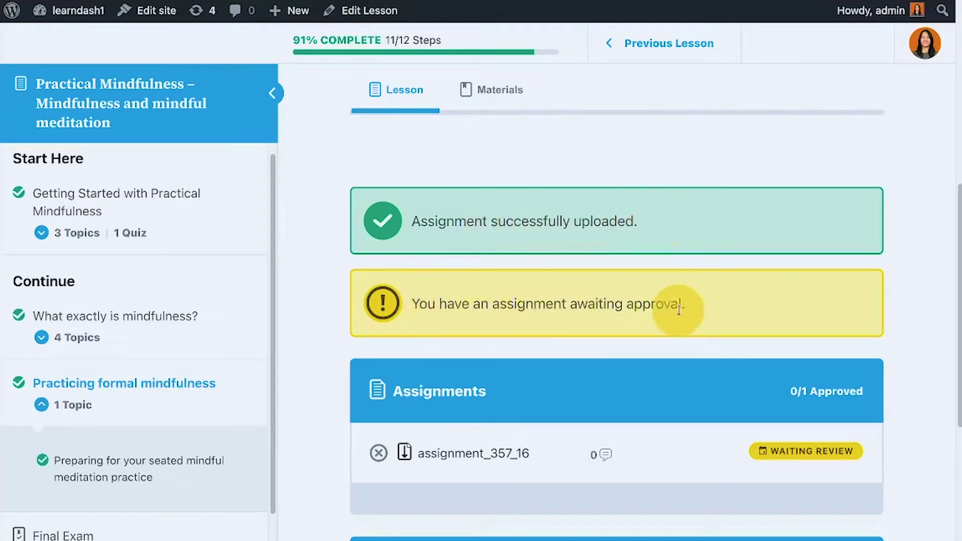
{"action": "scroll", "coordinate": [701, 244], "scroll_direction": "down", "scroll_amount": 1}
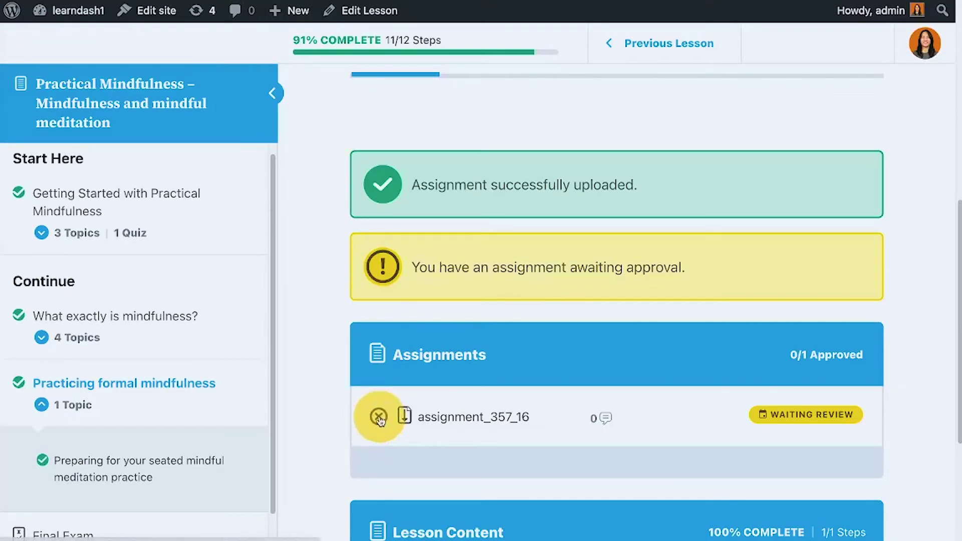
Step: Delete the submitted assignment from the lesson and upload Assignment.pdf again
{"action": "left_click", "coordinate": [380, 417]}
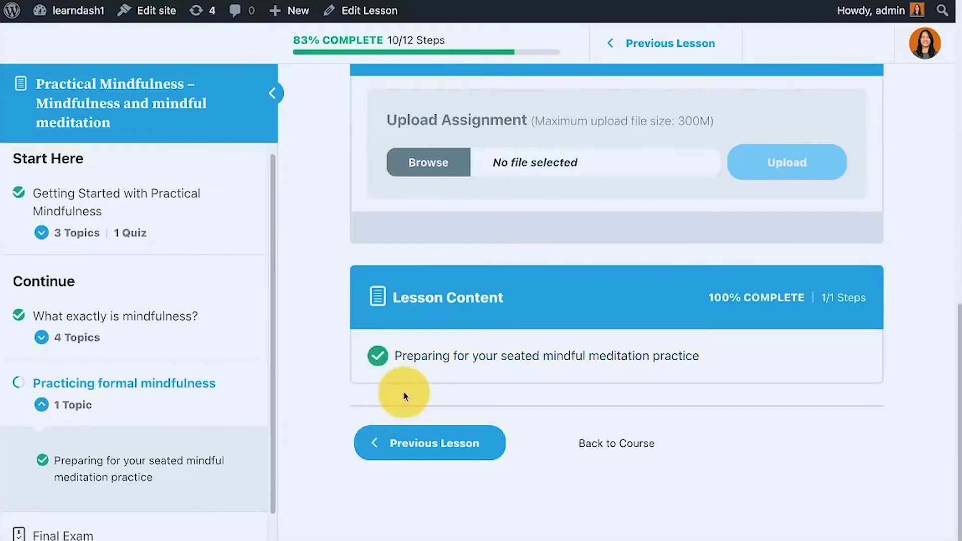
{"action": "scroll", "coordinate": [451, 346], "scroll_direction": "up", "scroll_amount": 4}
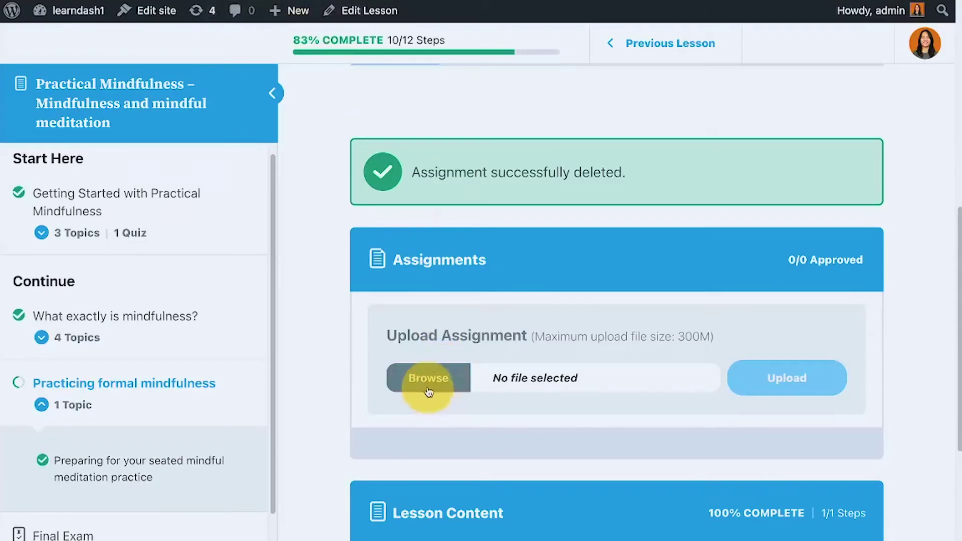
{"action": "left_click", "coordinate": [427, 381]}
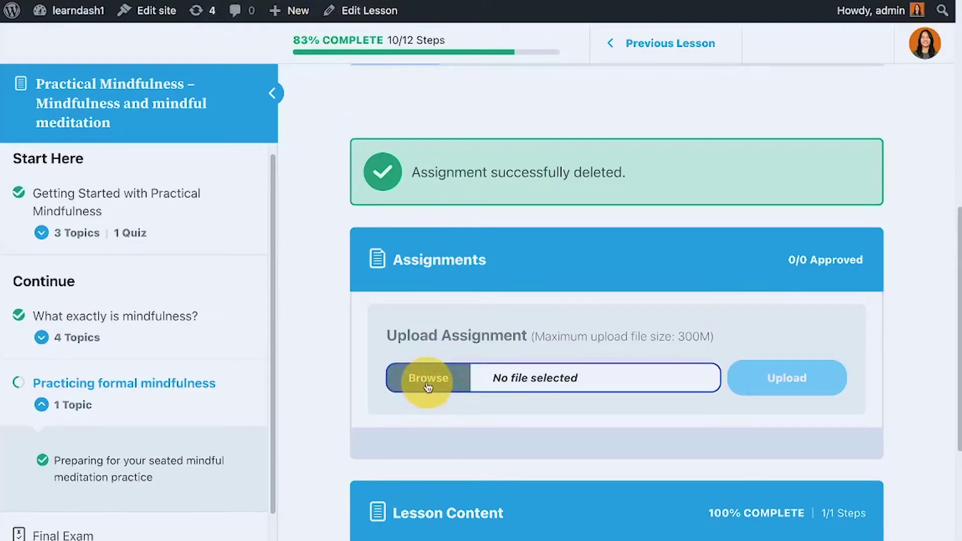
{"action": "double_click", "coordinate": [302, 69]}
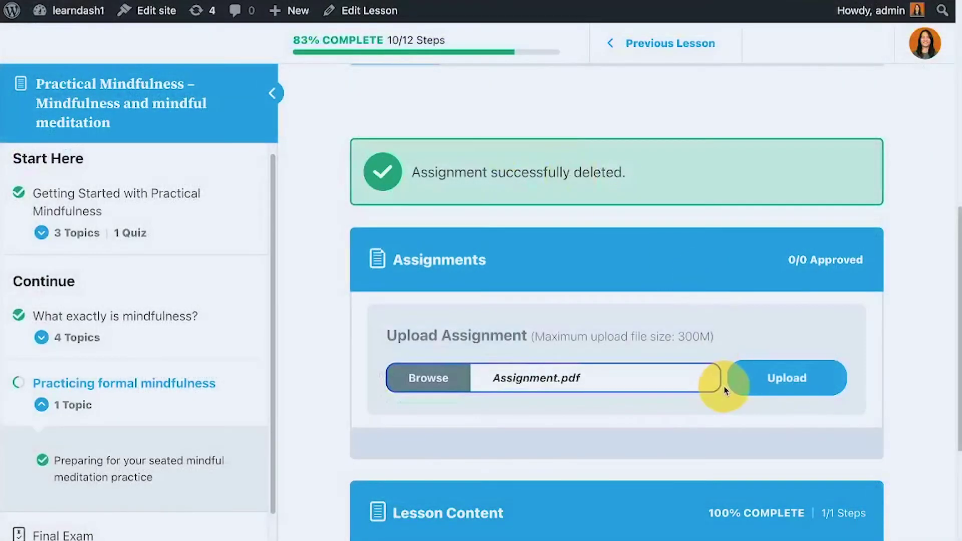
{"action": "left_click", "coordinate": [811, 383]}
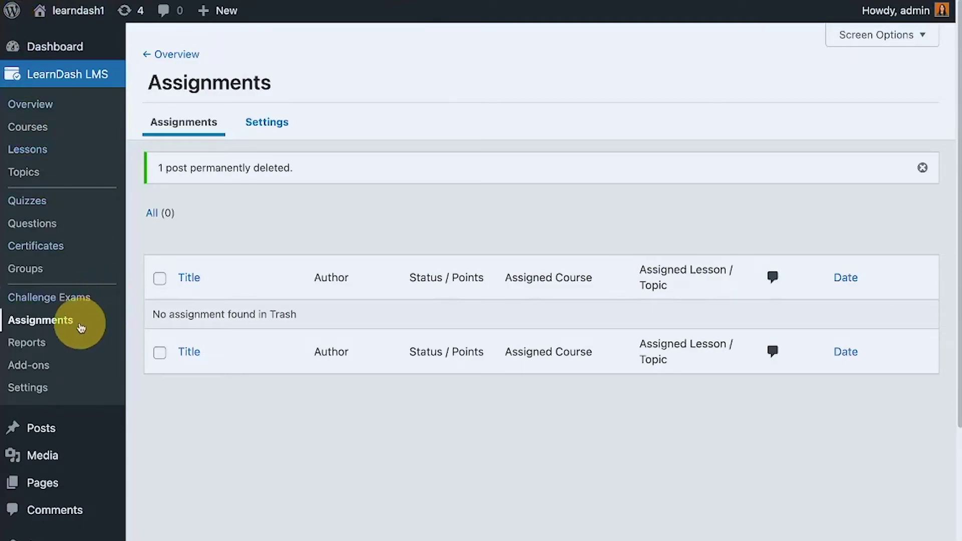
Step: List all assignments, approve the new one with 90 points, and open its edit page
{"action": "left_click", "coordinate": [81, 328]}
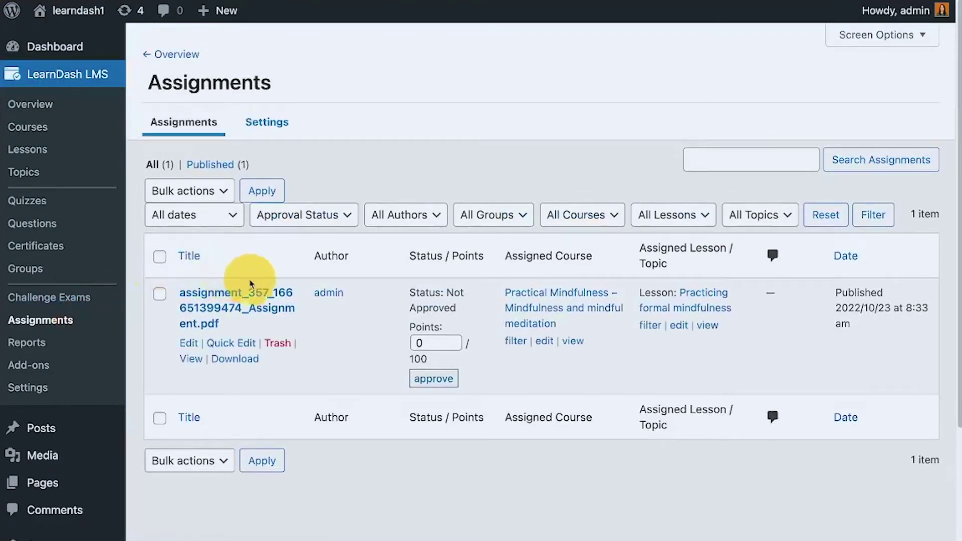
{"action": "left_click", "coordinate": [437, 339]}
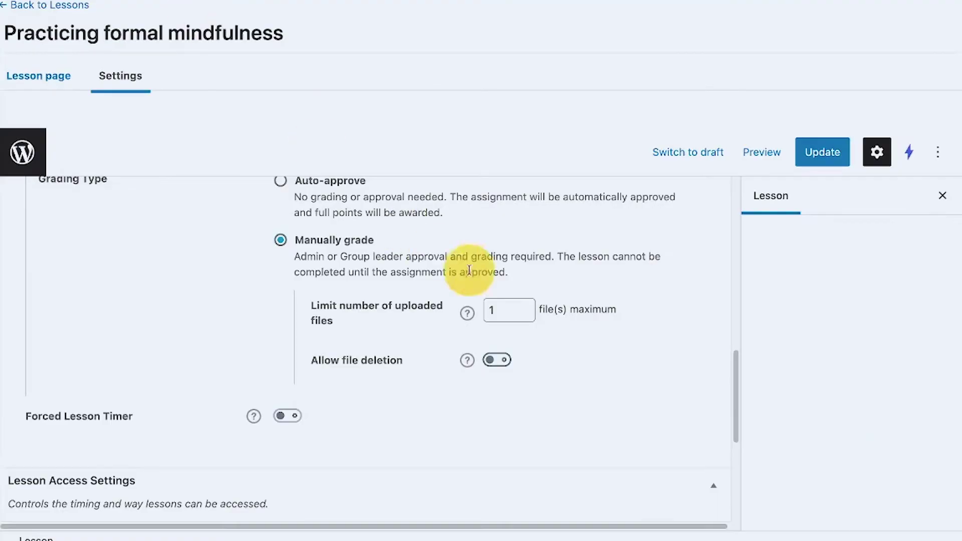
{"action": "scroll", "coordinate": [490, 281], "scroll_direction": "up", "scroll_amount": 5}
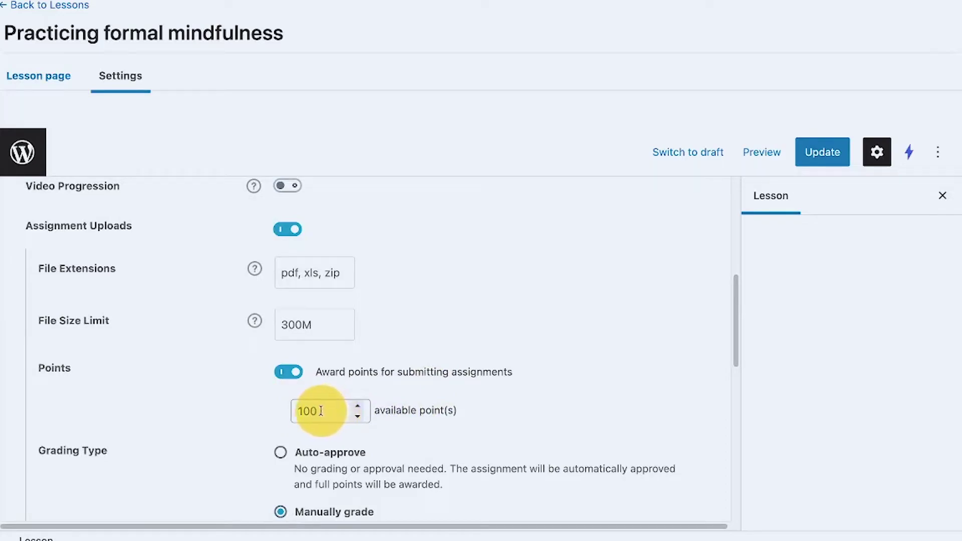
{"action": "scroll", "coordinate": [422, 351], "scroll_direction": "down", "scroll_amount": 2}
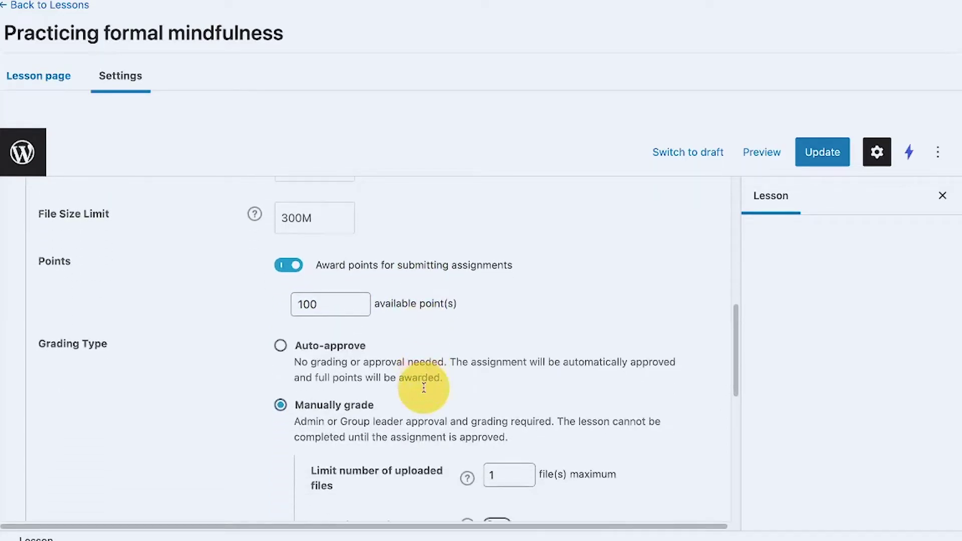
{"action": "scroll", "coordinate": [421, 395], "scroll_direction": "down", "scroll_amount": 3}
{"action": "scroll", "coordinate": [424, 391], "scroll_direction": "up", "scroll_amount": 1}
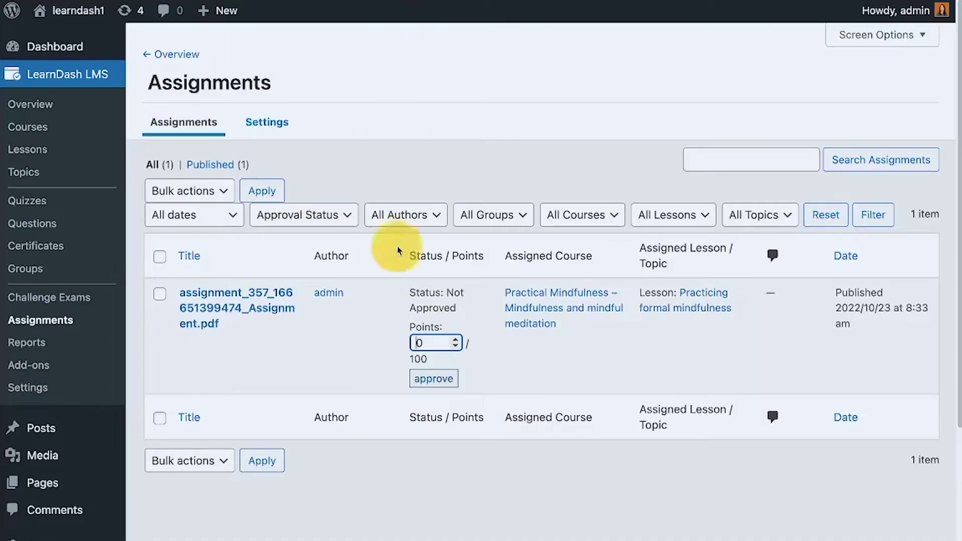
{"action": "left_click", "coordinate": [417, 345]}
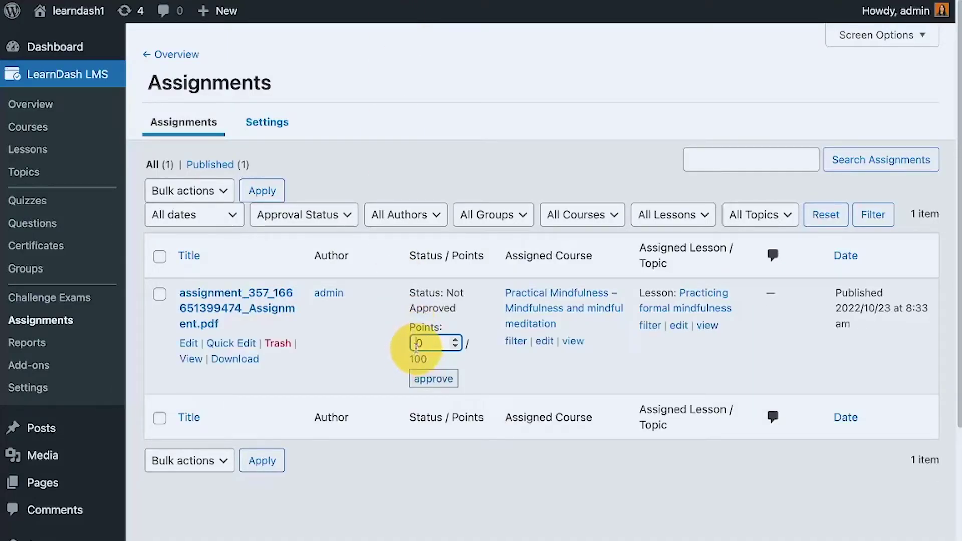
{"action": "left_click", "coordinate": [434, 378]}
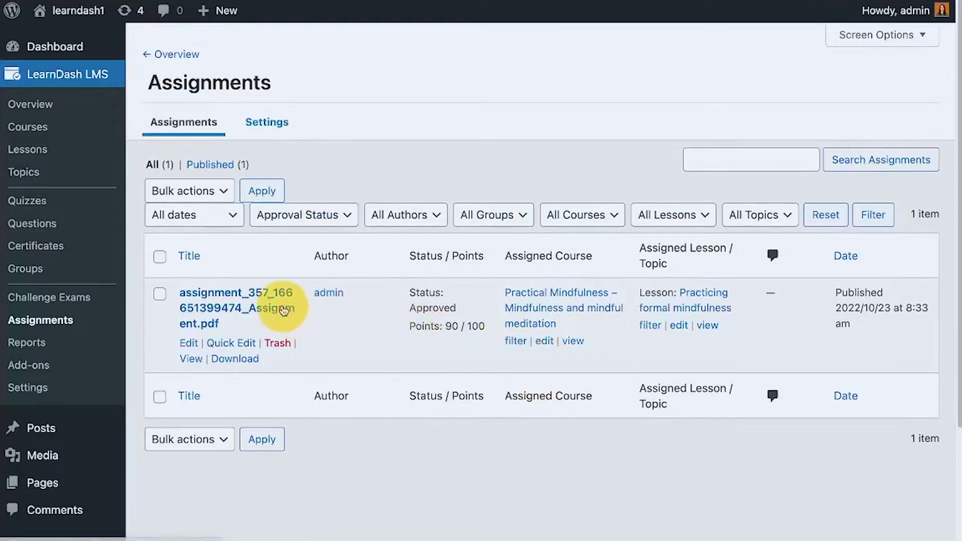
{"action": "left_click", "coordinate": [268, 301]}
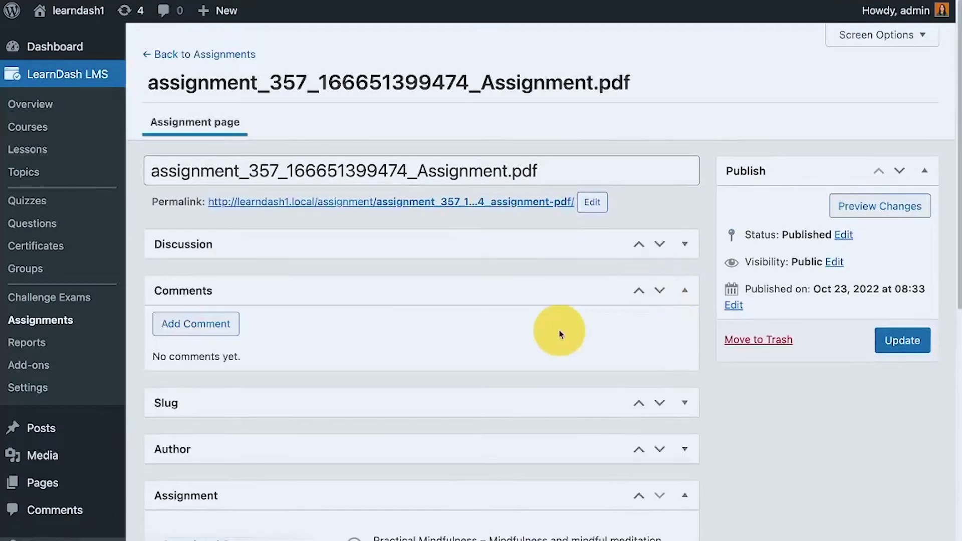
Step: Post a 'Nice!' comment on the assignment and check it from the reloaded lesson page
{"action": "left_click", "coordinate": [223, 326]}
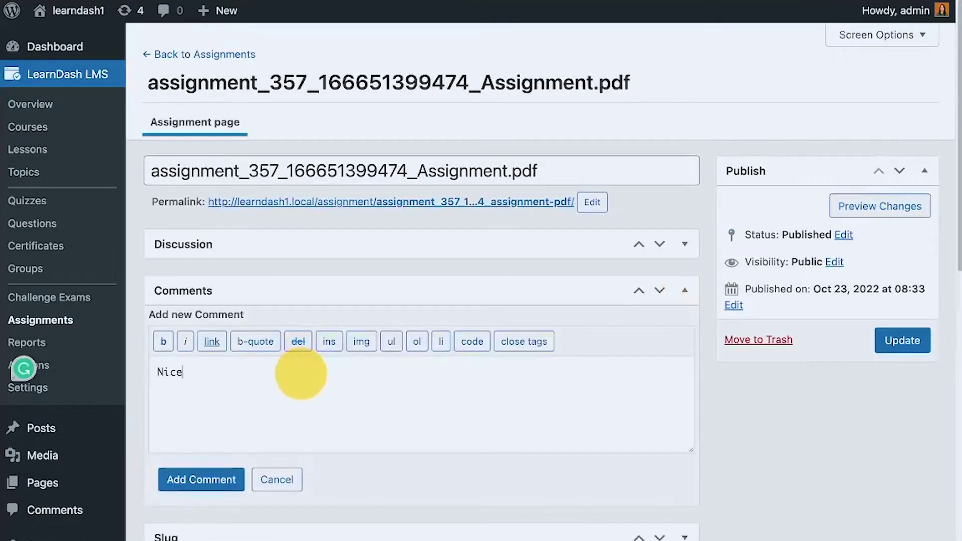
{"action": "left_click", "coordinate": [185, 479]}
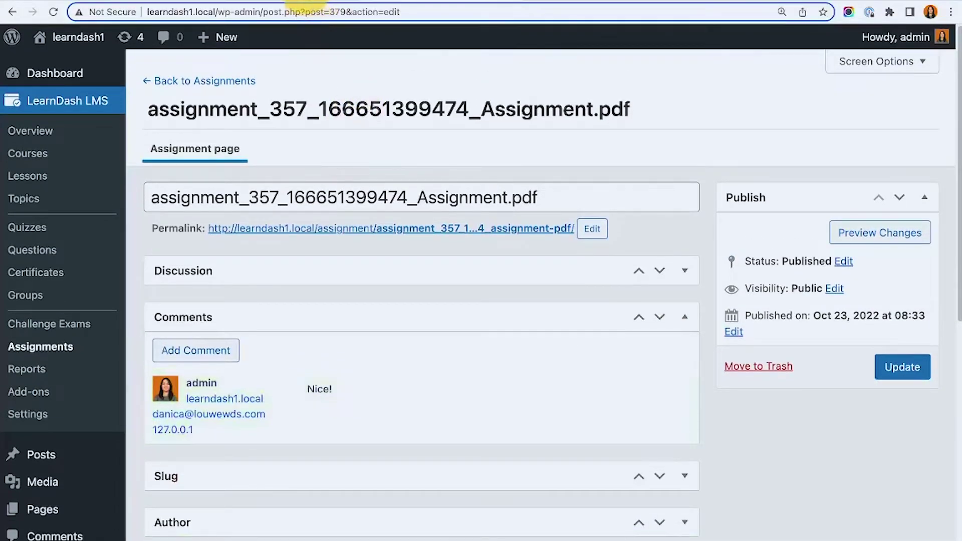
{"action": "left_click", "coordinate": [313, 2]}
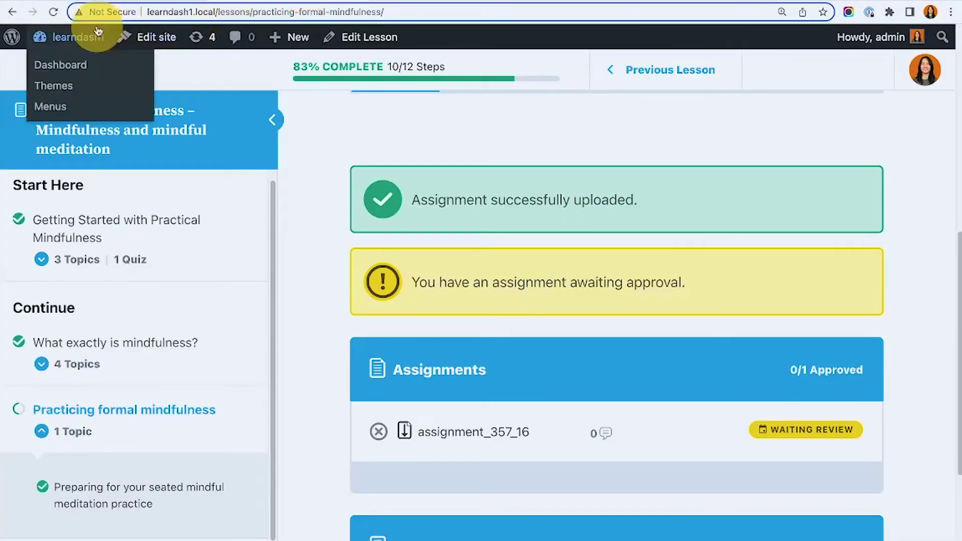
{"action": "left_click", "coordinate": [53, 13]}
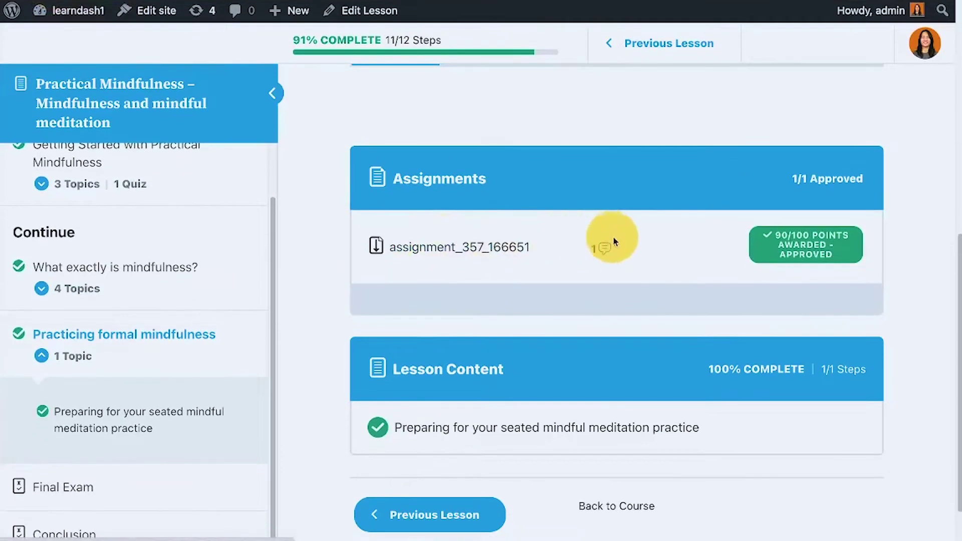
{"action": "left_click", "coordinate": [598, 252]}
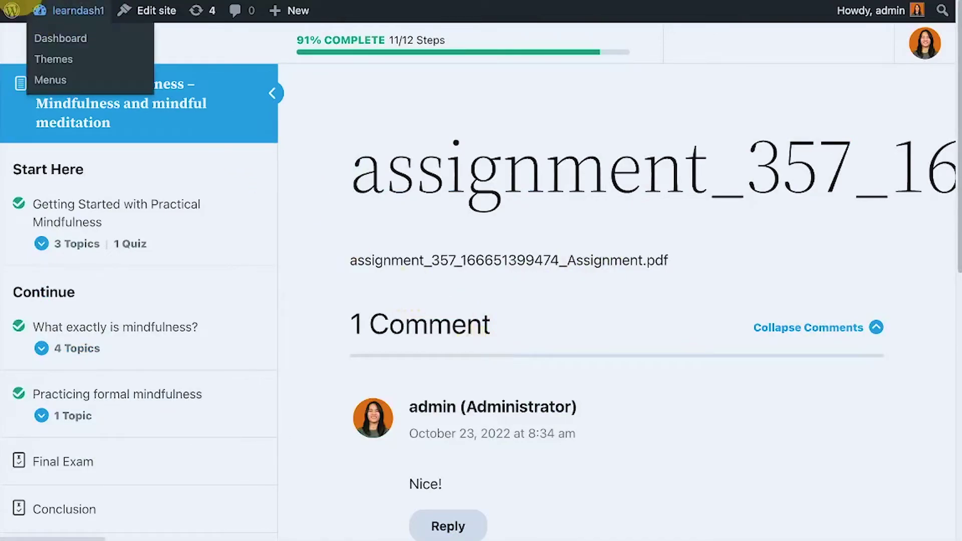
{"action": "key", "text": "alt+Left"}
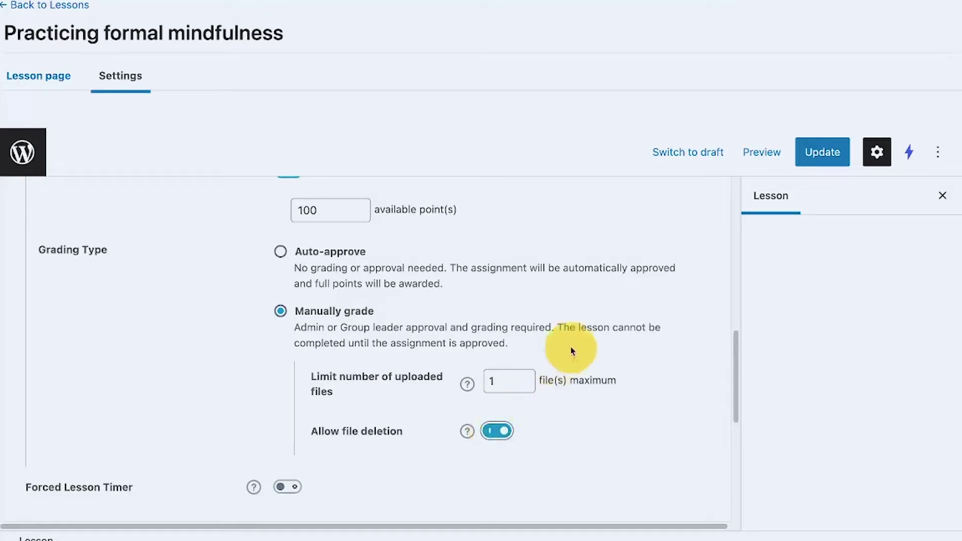
Step: Update the lesson and view the submitted assignment's page
{"action": "left_click", "coordinate": [823, 151]}
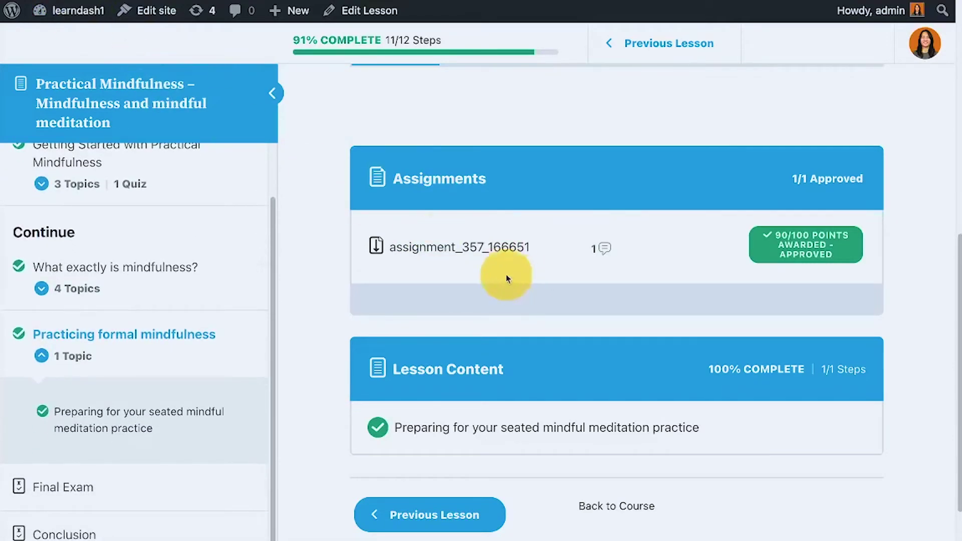
{"action": "left_click", "coordinate": [490, 252]}
{"action": "scroll", "coordinate": [714, 281], "scroll_direction": "down", "scroll_amount": 5}
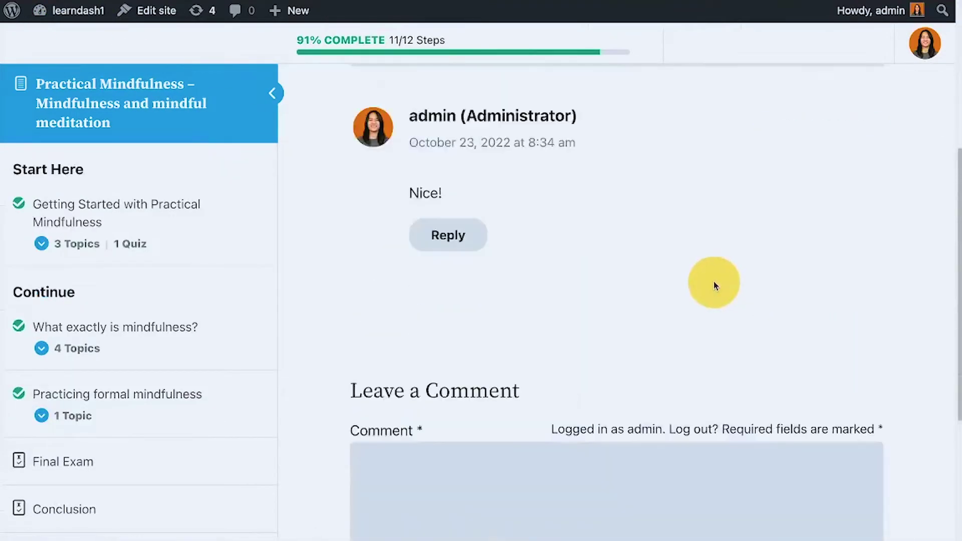
{"action": "scroll", "coordinate": [714, 281], "scroll_direction": "down", "scroll_amount": 2}
{"action": "scroll", "coordinate": [713, 281], "scroll_direction": "up", "scroll_amount": 6}
{"action": "key", "text": "alt+Left"}
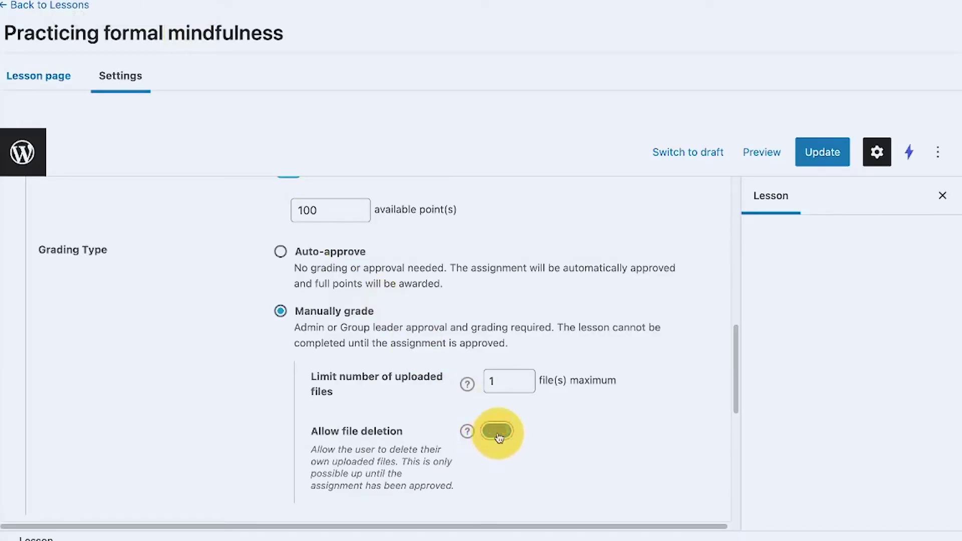
Step: Update the lesson again and toggle Allow file deletion off and back on
{"action": "left_click", "coordinate": [818, 151]}
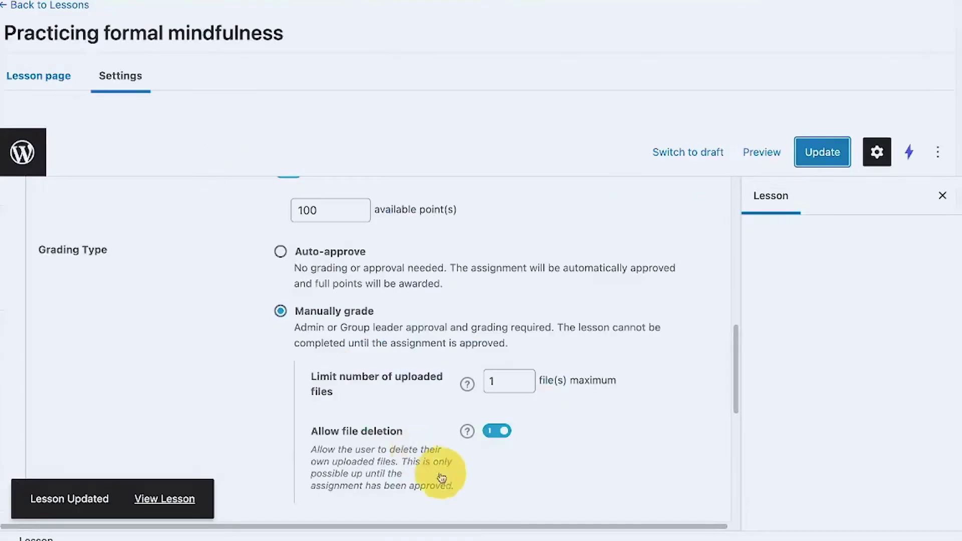
{"action": "scroll", "coordinate": [441, 477], "scroll_direction": "down", "scroll_amount": 1}
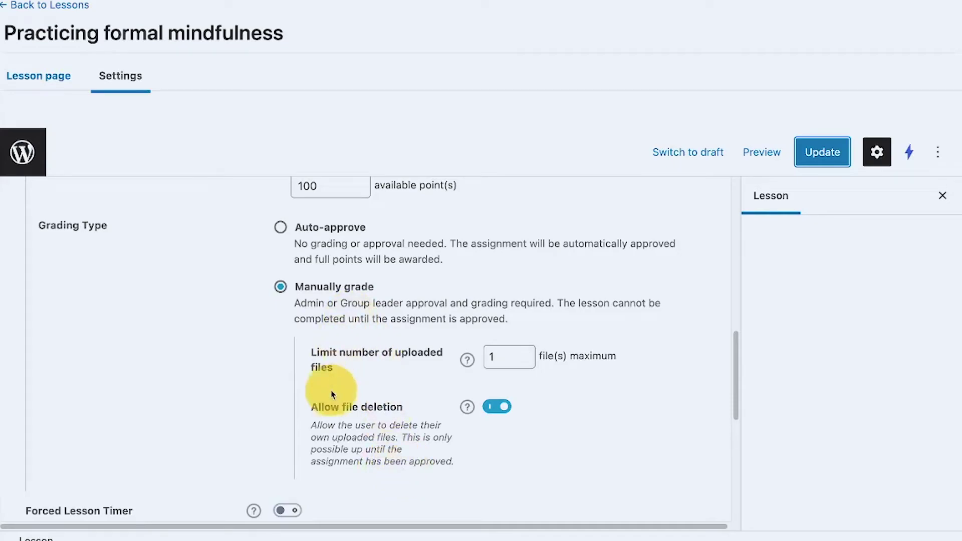
{"action": "left_click", "coordinate": [356, 407]}
{"action": "left_click", "coordinate": [501, 407]}
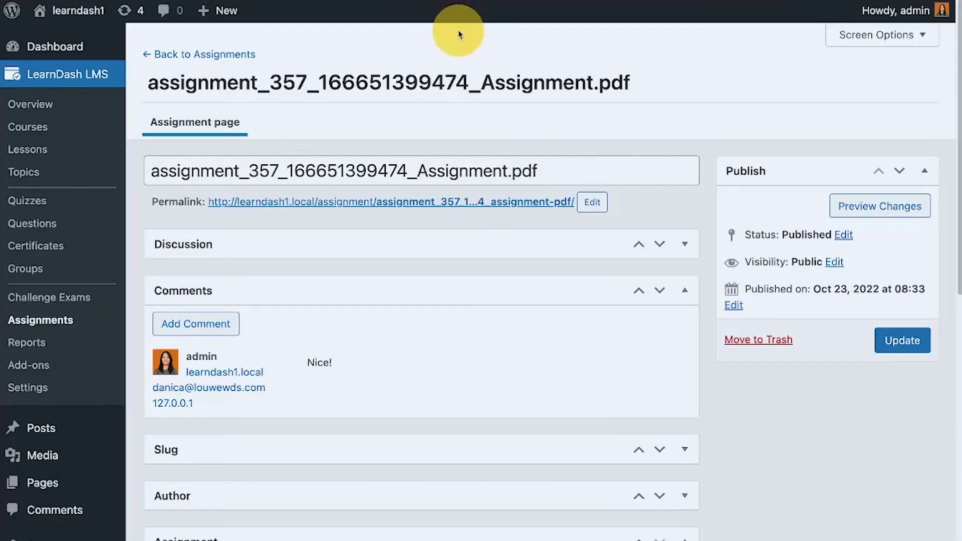
Step: Trash the graded assignment and choose Assignment.pdf for a new upload
{"action": "left_click", "coordinate": [761, 344]}
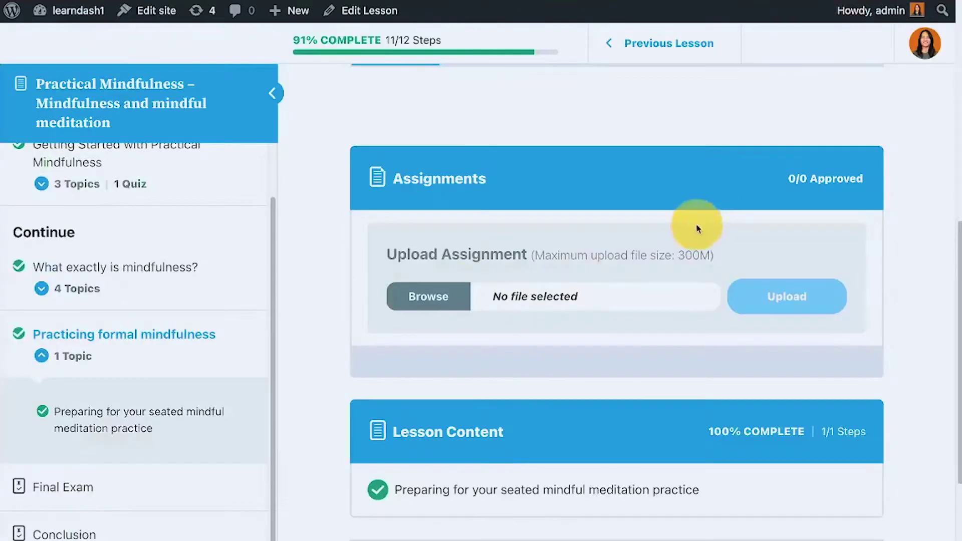
{"action": "left_click", "coordinate": [424, 298]}
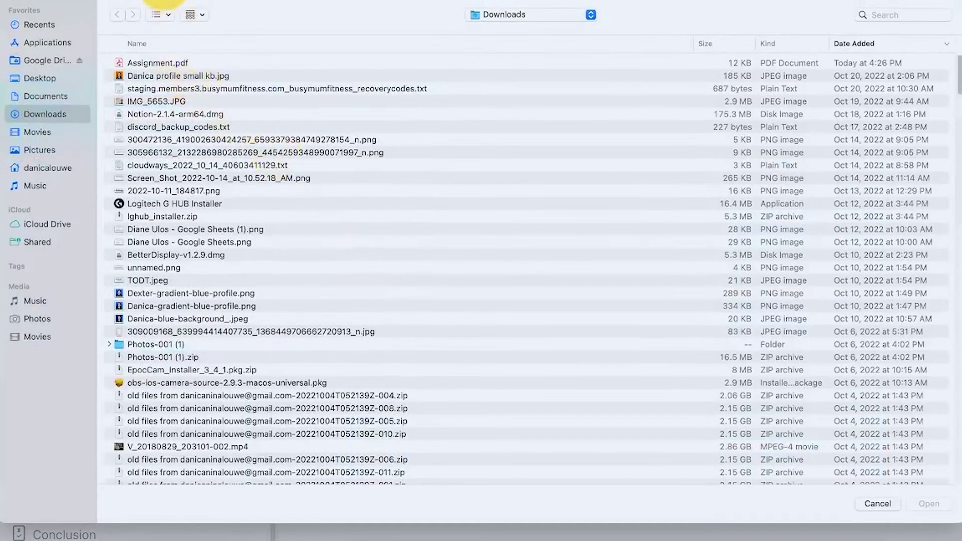
{"action": "double_click", "coordinate": [152, 64]}
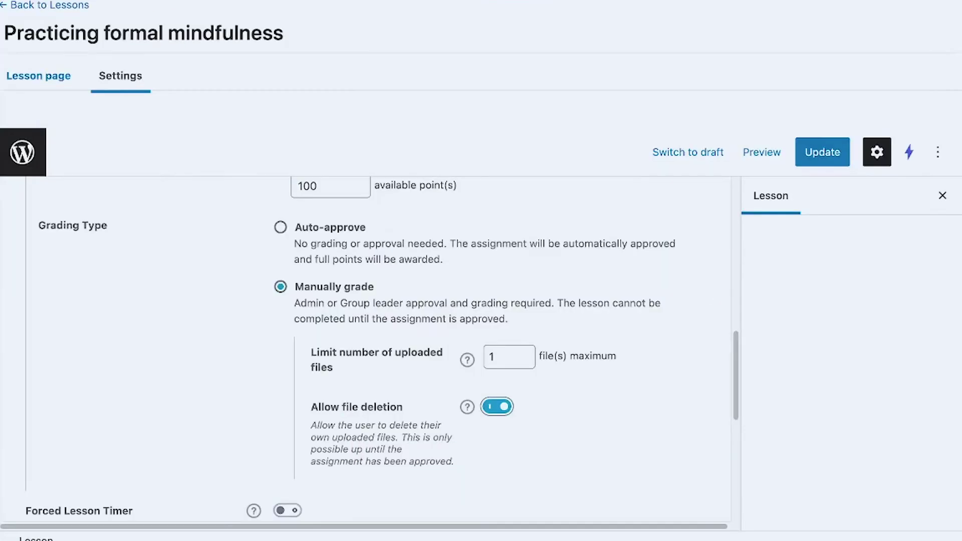
Step: Turn off Allow file deletion, update the lesson, and review its settings
{"action": "left_click", "coordinate": [507, 408]}
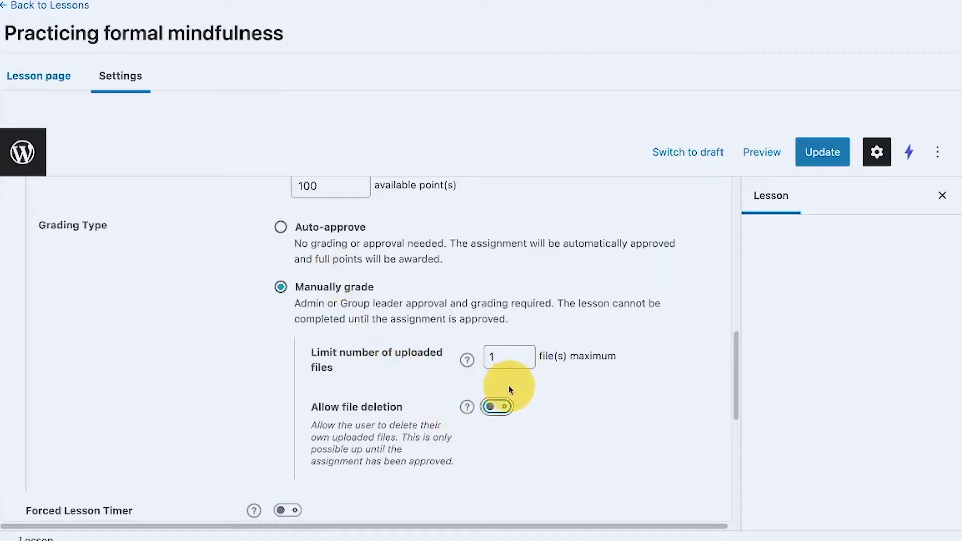
{"action": "left_click", "coordinate": [818, 151]}
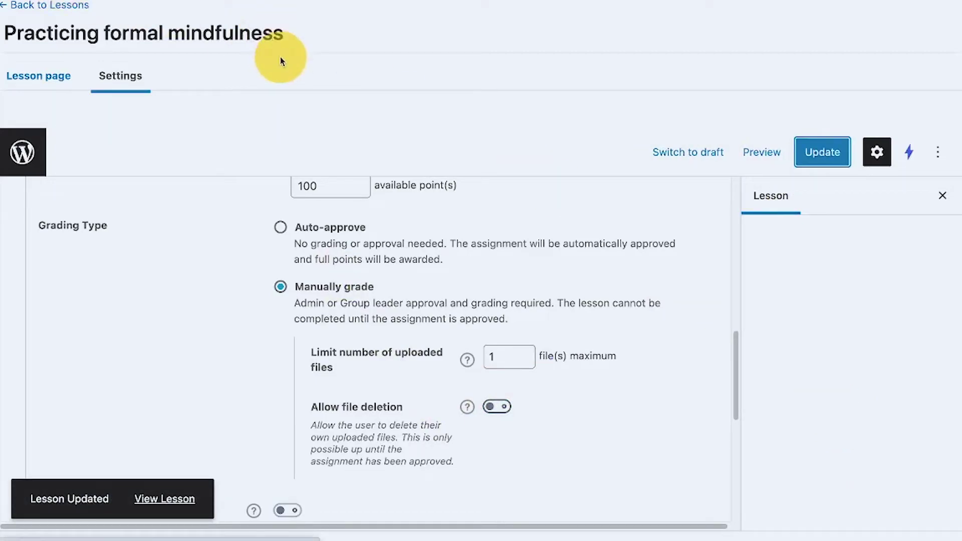
{"action": "left_click", "coordinate": [121, 81]}
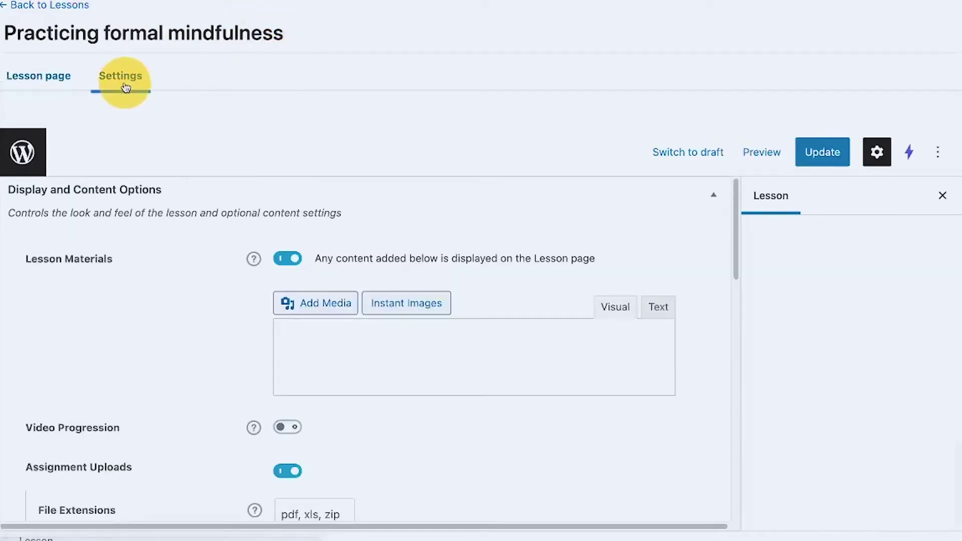
{"action": "scroll", "coordinate": [290, 258], "scroll_direction": "down", "scroll_amount": 20}
{"action": "scroll", "coordinate": [291, 263], "scroll_direction": "up", "scroll_amount": 5}
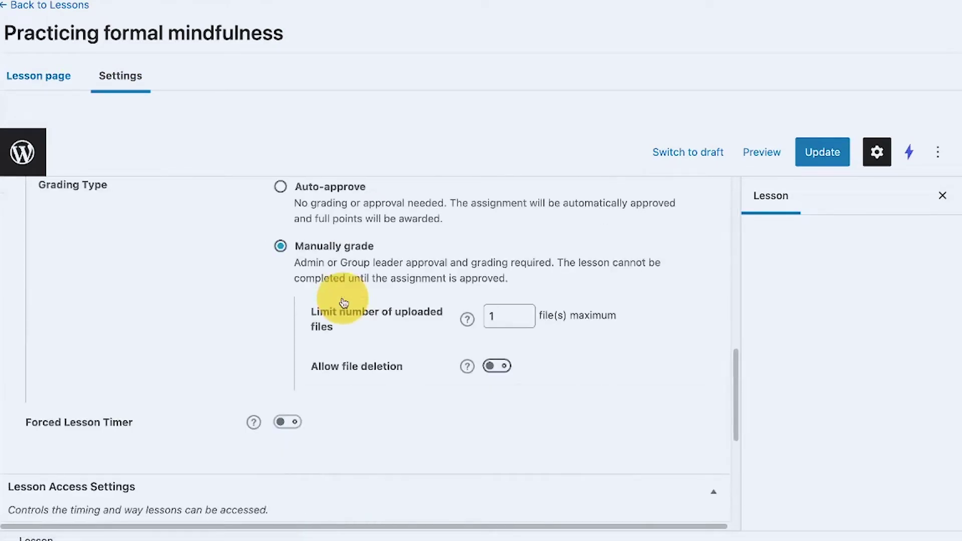
{"action": "scroll", "coordinate": [342, 296], "scroll_direction": "down", "scroll_amount": 5}
{"action": "scroll", "coordinate": [342, 296], "scroll_direction": "up", "scroll_amount": 5}
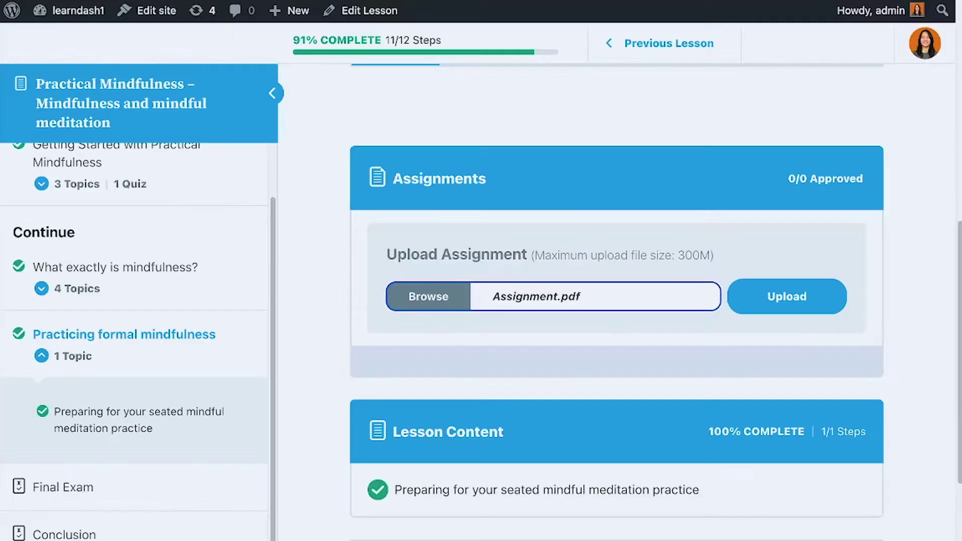
Step: Turn Allow file deletion back on in the lesson settings and update the lesson
{"action": "left_click", "coordinate": [830, 299]}
{"action": "scroll", "coordinate": [847, 291], "scroll_direction": "down", "scroll_amount": 7}
{"action": "scroll", "coordinate": [845, 298], "scroll_direction": "down", "scroll_amount": 4}
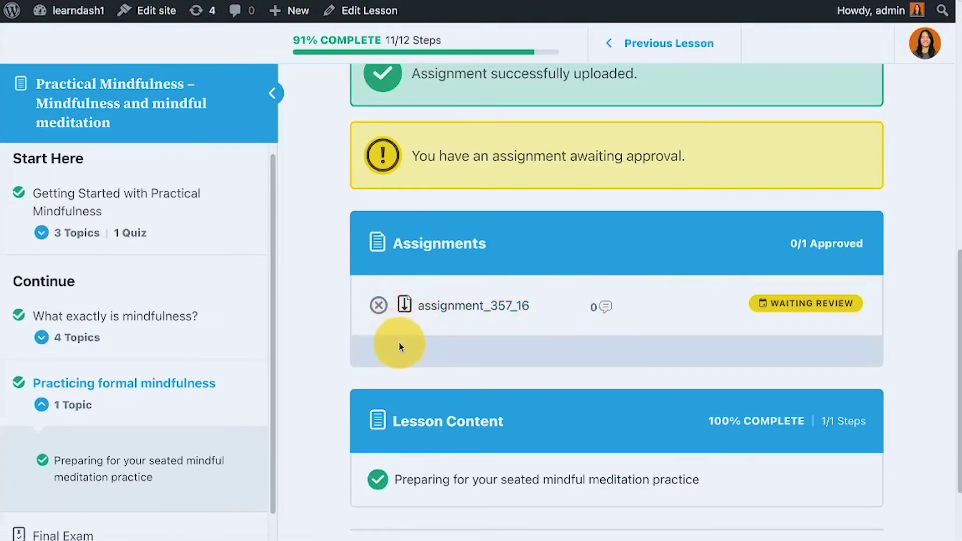
{"action": "scroll", "coordinate": [397, 341], "scroll_direction": "down", "scroll_amount": 7}
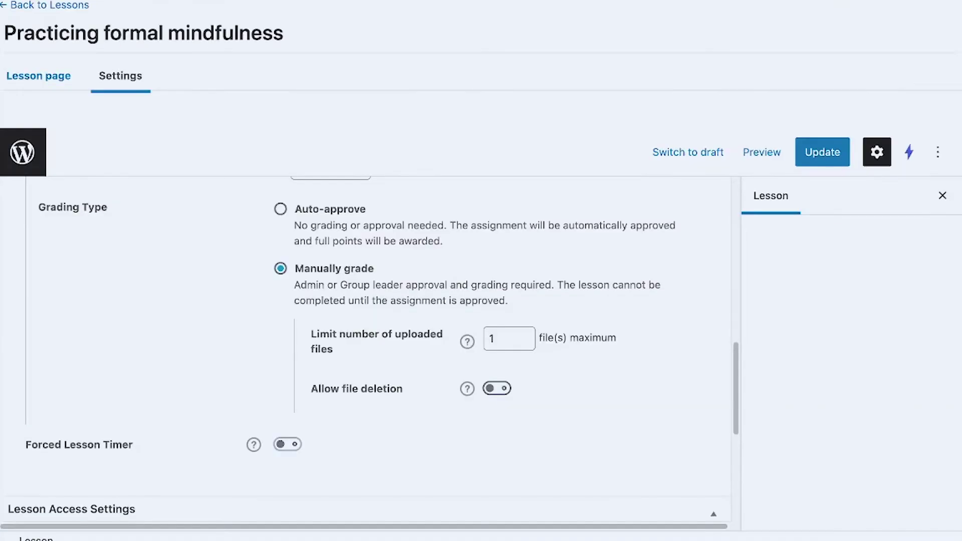
{"action": "scroll", "coordinate": [401, 236], "scroll_direction": "down", "scroll_amount": 1}
{"action": "scroll", "coordinate": [486, 306], "scroll_direction": "up", "scroll_amount": 2}
{"action": "left_click", "coordinate": [502, 410]}
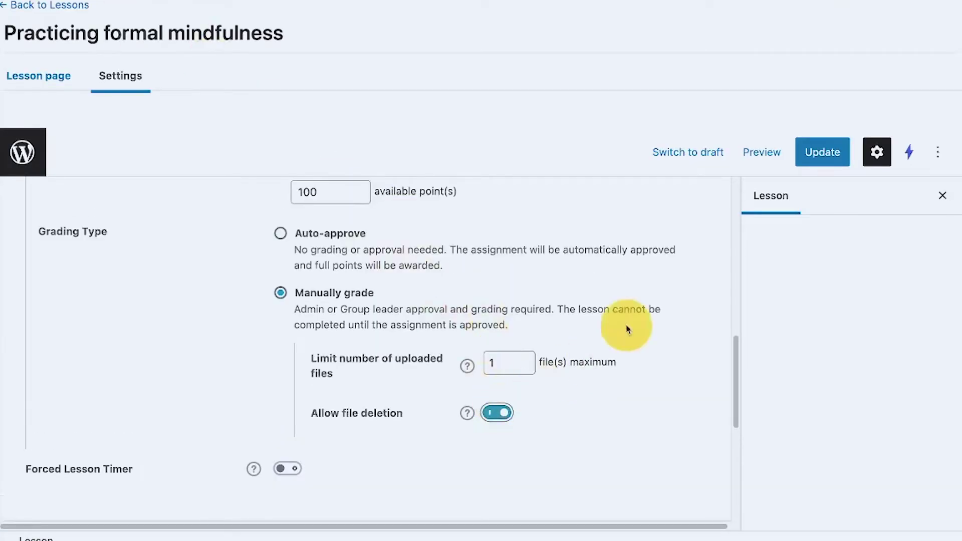
{"action": "left_click", "coordinate": [822, 151]}
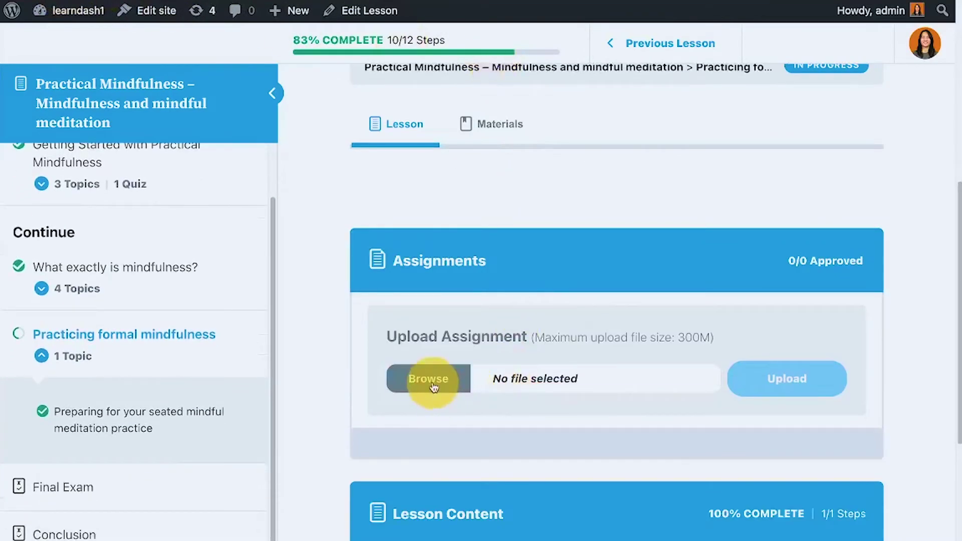
Step: Upload Assignment.pdf from Downloads as the lesson's assignment
{"action": "left_click", "coordinate": [434, 387]}
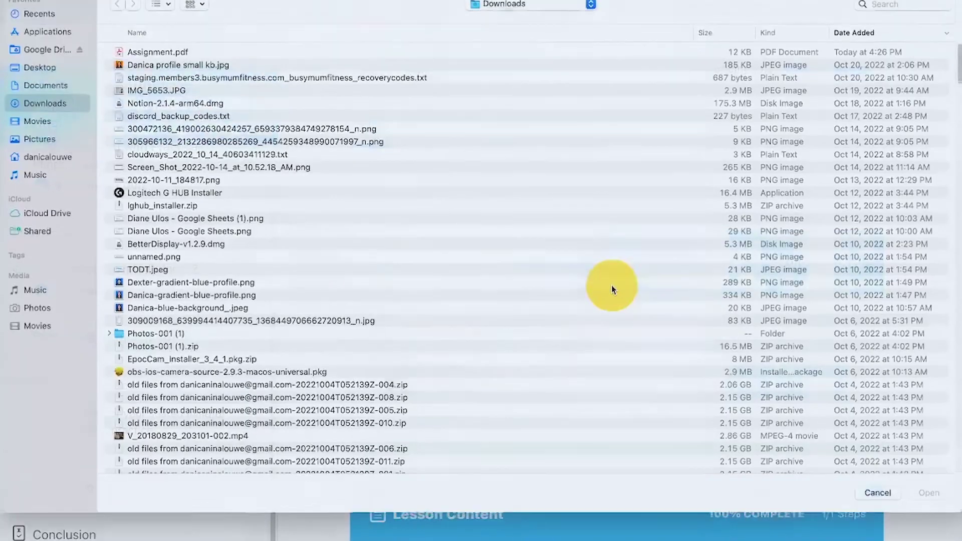
{"action": "double_click", "coordinate": [183, 61]}
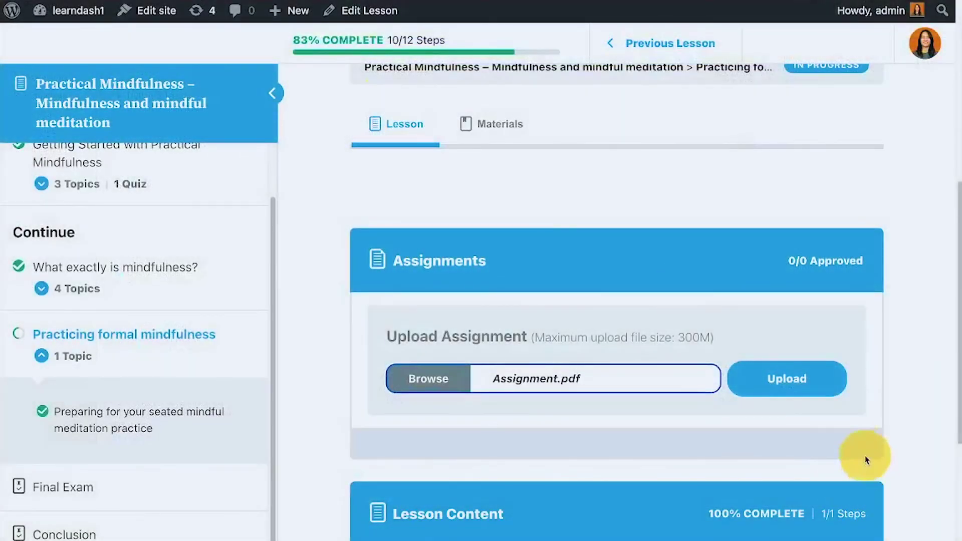
{"action": "left_click", "coordinate": [788, 384]}
{"action": "scroll", "coordinate": [799, 391], "scroll_direction": "down", "scroll_amount": 8}
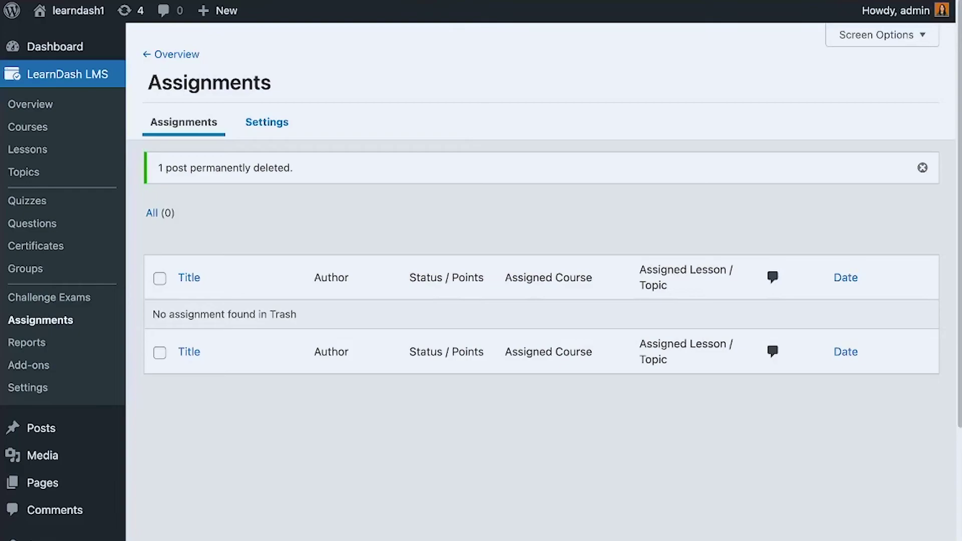
Step: Approve the new Assignment.pdf submission with 95 points and post the comment 'Nice!' on it
{"action": "left_click", "coordinate": [90, 317]}
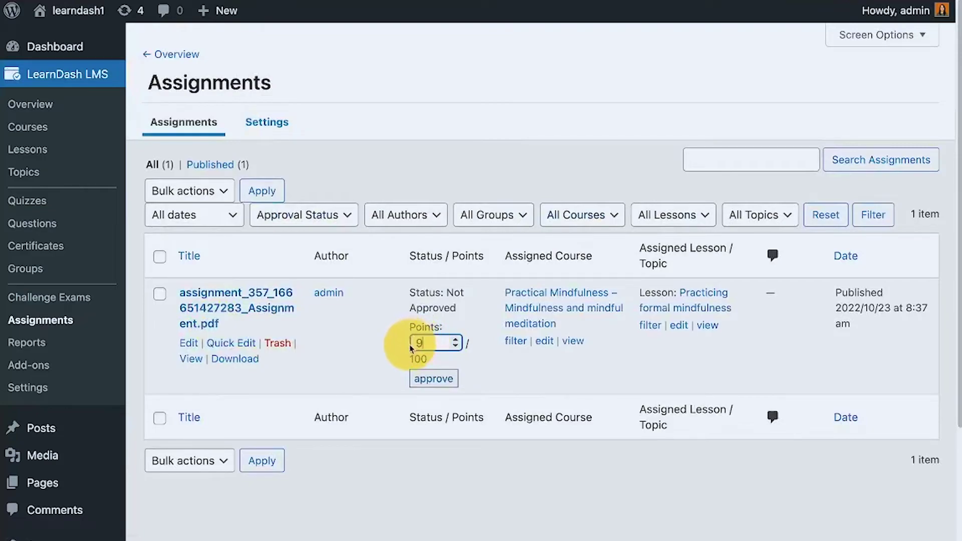
{"action": "left_click", "coordinate": [432, 379]}
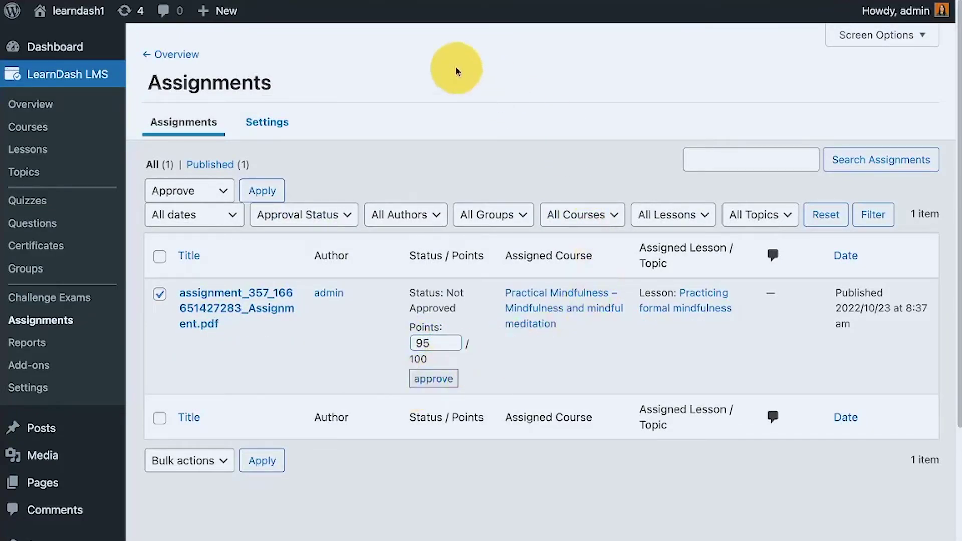
{"action": "left_click", "coordinate": [235, 311]}
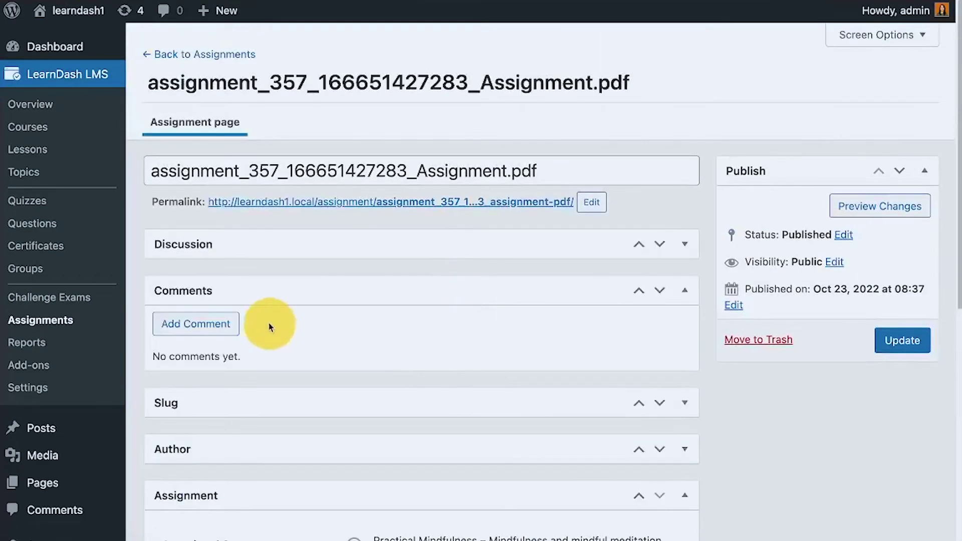
{"action": "left_click", "coordinate": [215, 323]}
{"action": "type", "text": "Nice!"}
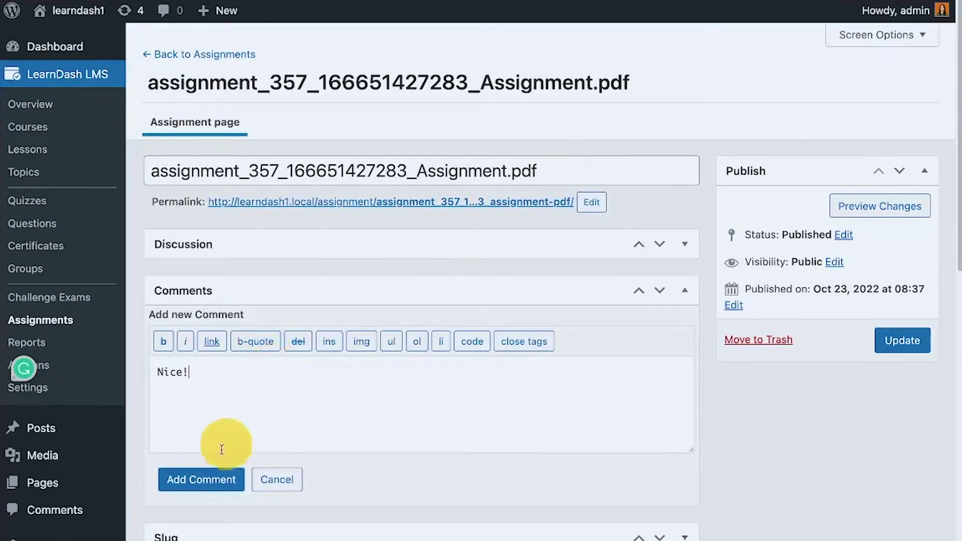
{"action": "left_click", "coordinate": [193, 479]}
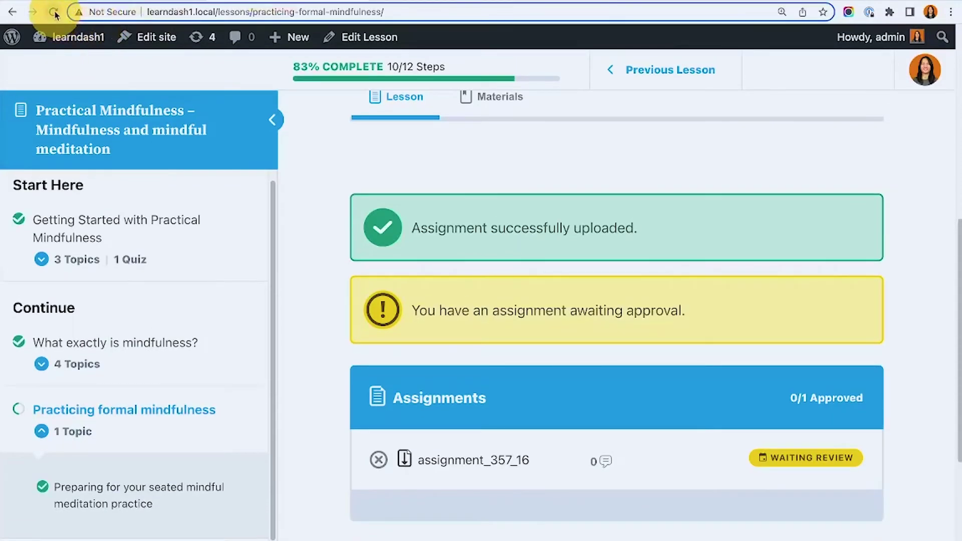
Step: Switch off Allow file deletion for the lesson and view the lesson page
{"action": "left_click", "coordinate": [55, 14]}
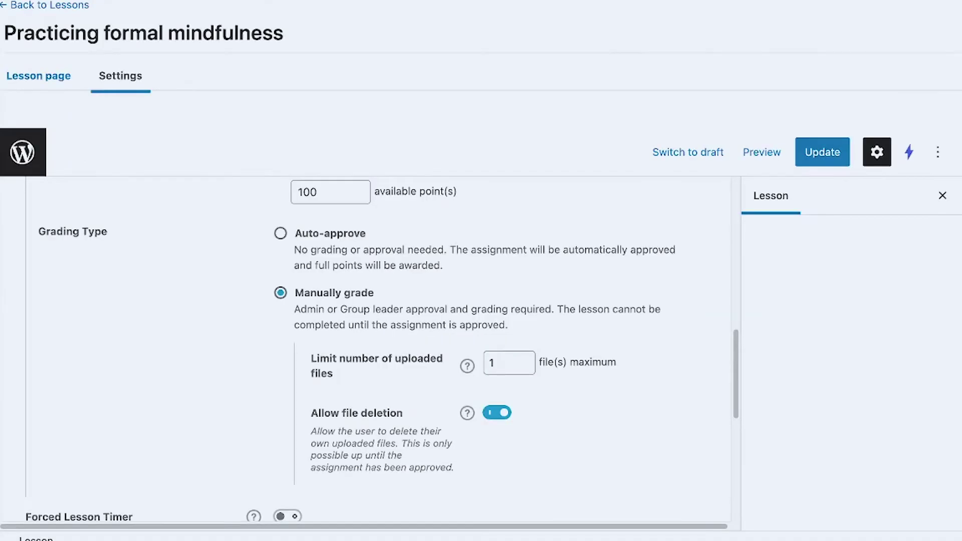
{"action": "left_click", "coordinate": [497, 414]}
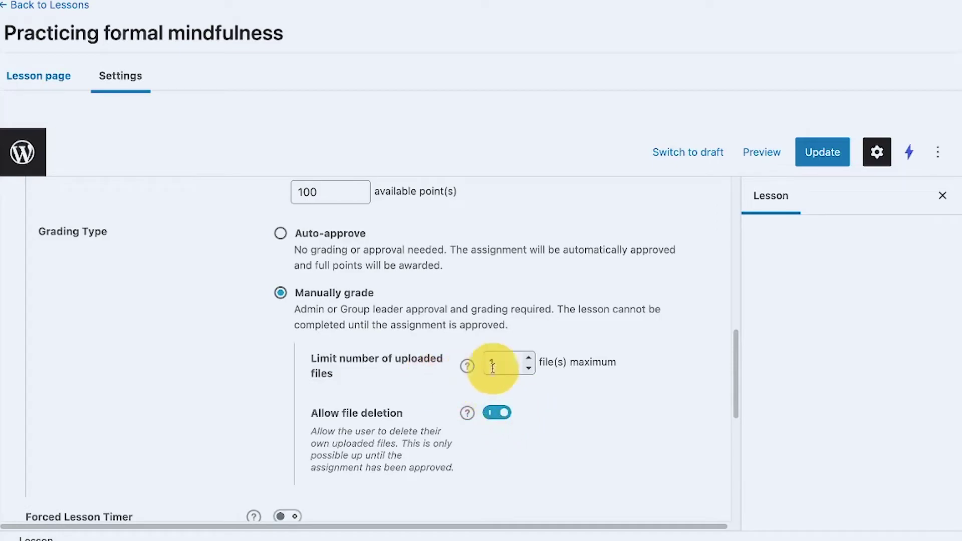
{"action": "left_click", "coordinate": [498, 412]}
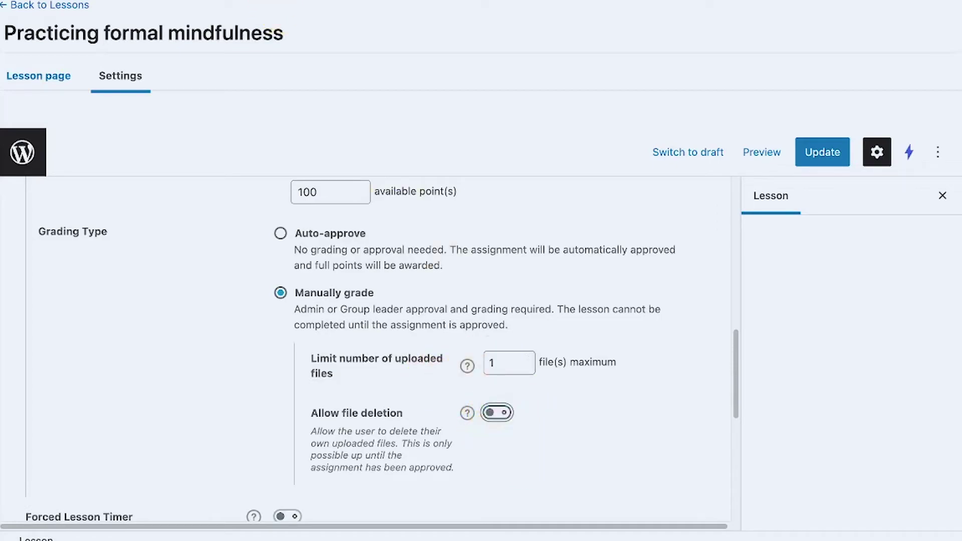
{"action": "scroll", "coordinate": [551, 401], "scroll_direction": "down", "scroll_amount": 3}
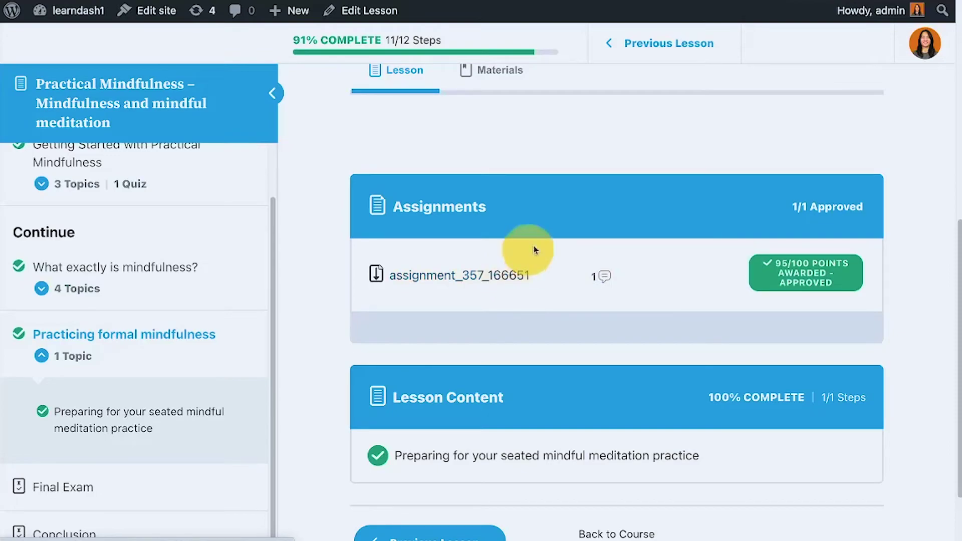
Step: Check the Practicing formal mindfulness lesson's steps in the profile's course progress details
{"action": "mouse_move", "coordinate": [933, 36]}
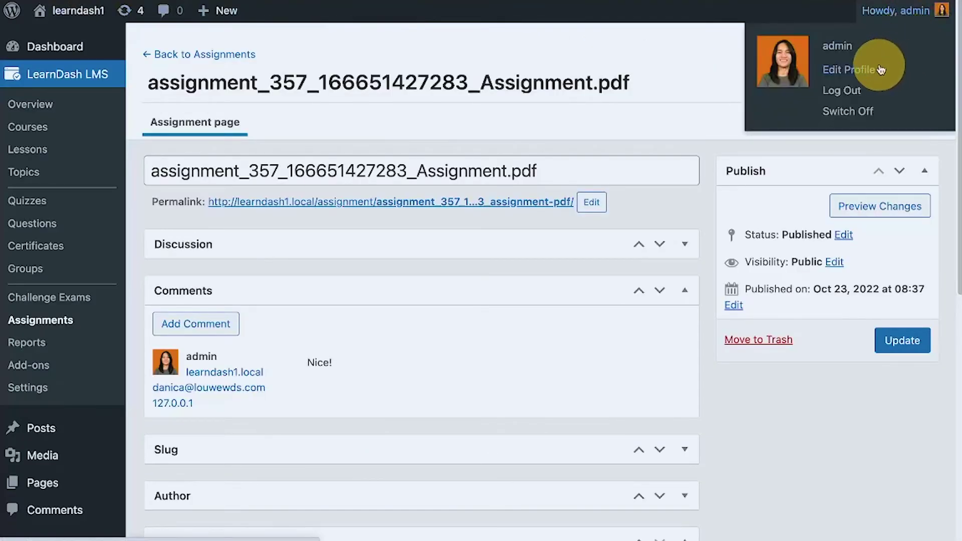
{"action": "left_click", "coordinate": [880, 69]}
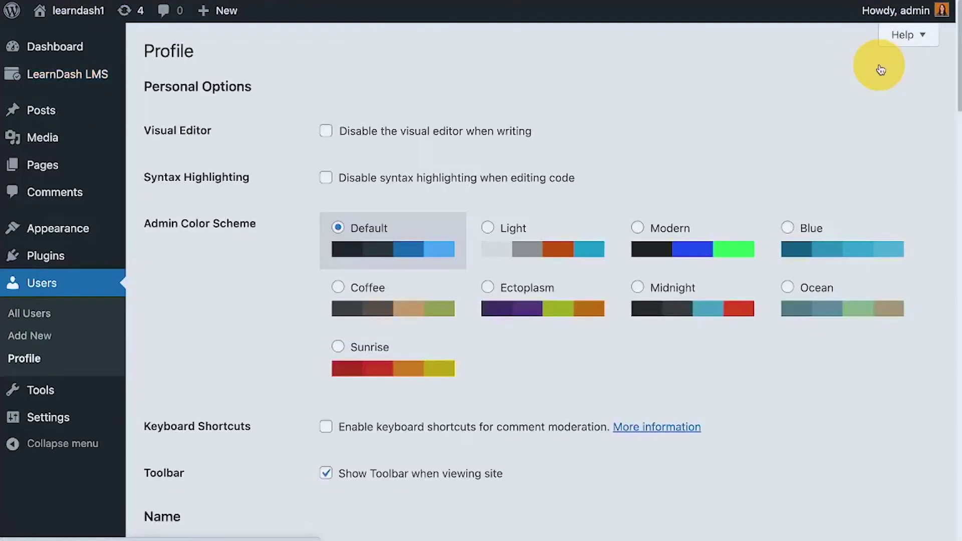
{"action": "scroll", "coordinate": [801, 158], "scroll_direction": "down", "scroll_amount": 15}
{"action": "scroll", "coordinate": [801, 163], "scroll_direction": "down", "scroll_amount": 15}
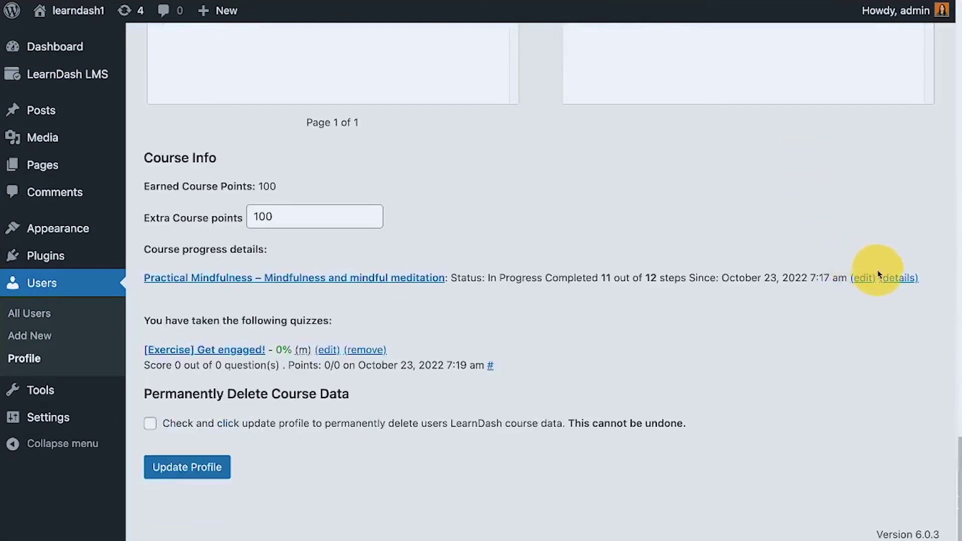
{"action": "left_click", "coordinate": [896, 278]}
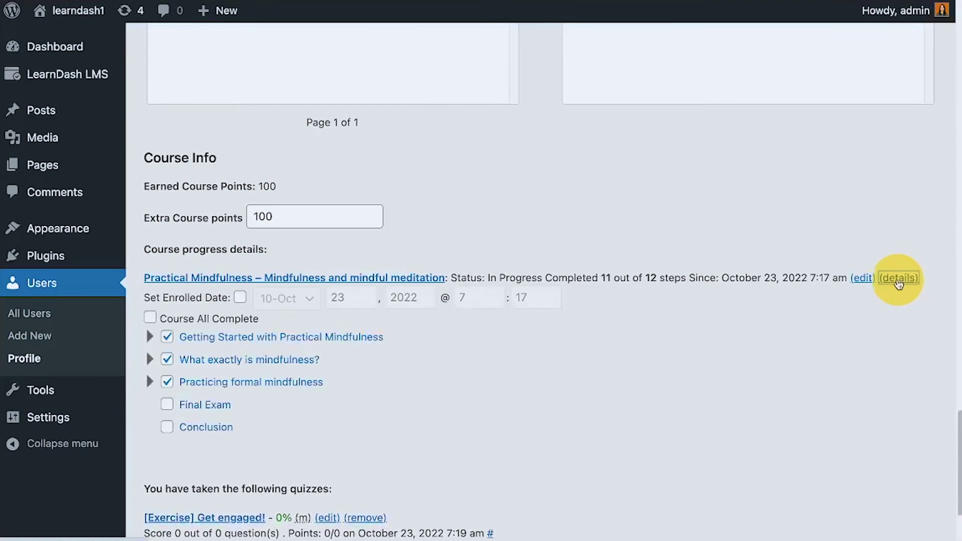
{"action": "scroll", "coordinate": [184, 454], "scroll_direction": "down", "scroll_amount": 1}
{"action": "left_click", "coordinate": [149, 353]}
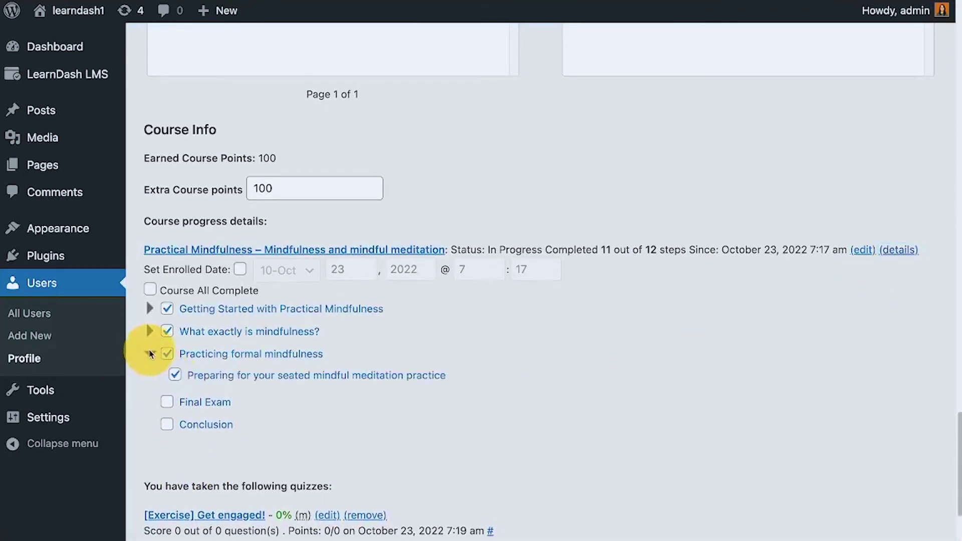
{"action": "scroll", "coordinate": [172, 354], "scroll_direction": "down", "scroll_amount": 1}
Step: Open the graded assignment's comments to read the 'Nice!' comment
{"action": "scroll", "coordinate": [387, 275], "scroll_direction": "down", "scroll_amount": 3}
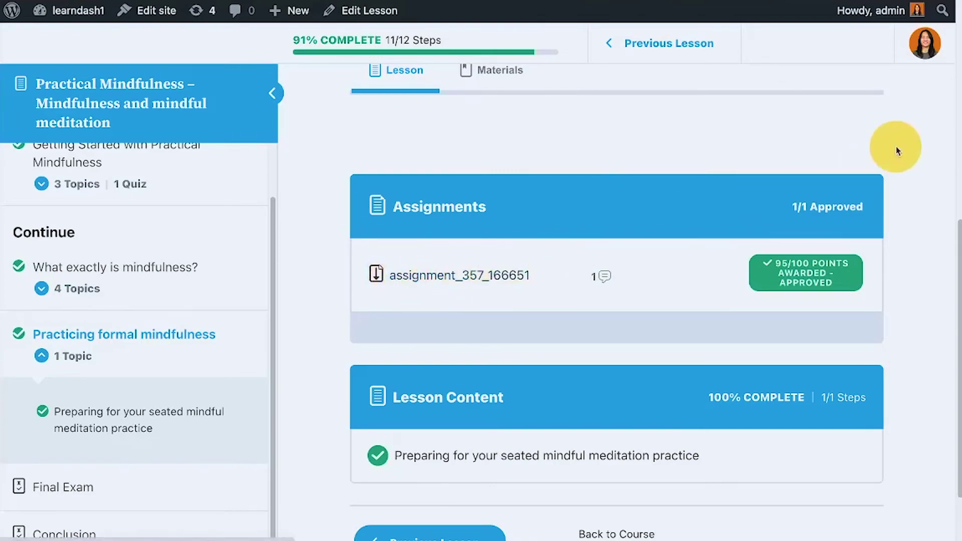
{"action": "scroll", "coordinate": [521, 273], "scroll_direction": "up", "scroll_amount": 3}
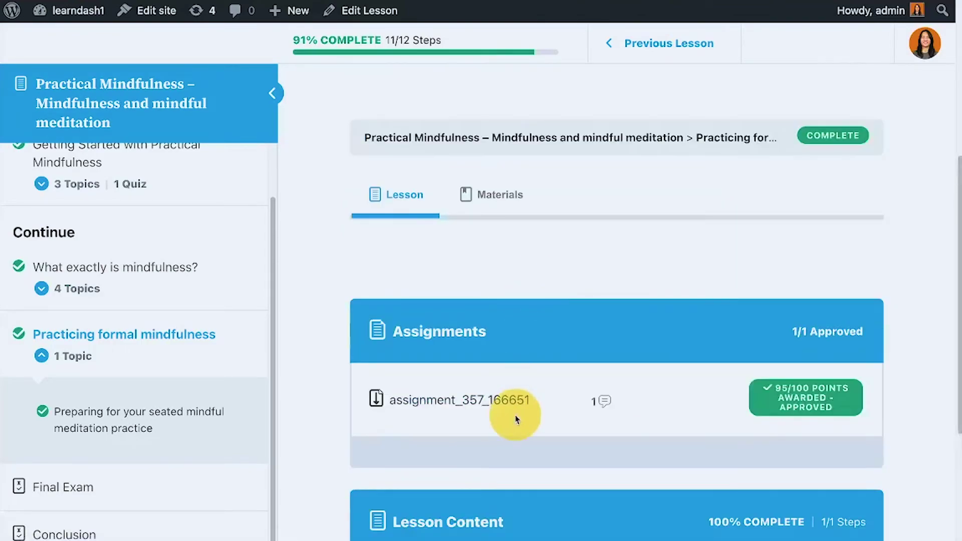
{"action": "left_click", "coordinate": [600, 403]}
{"action": "scroll", "coordinate": [602, 303], "scroll_direction": "down", "scroll_amount": 3}
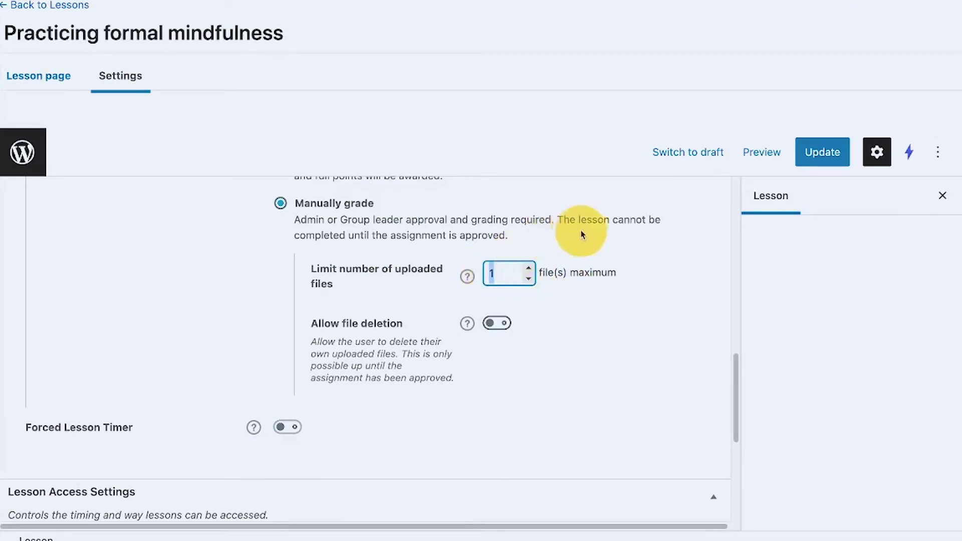
Step: Raise the lesson's uploaded-file limit to 2 and update the lesson
{"action": "key", "text": "Up"}
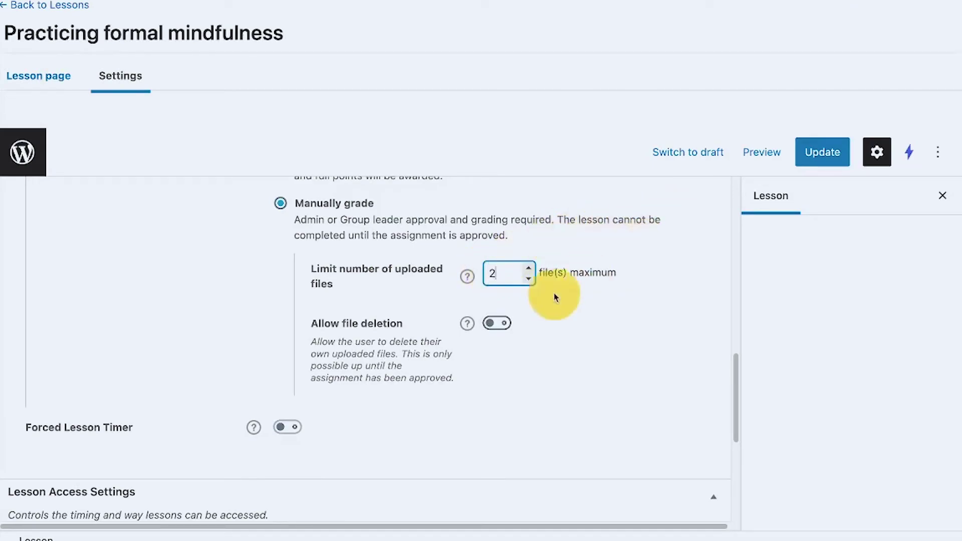
{"action": "left_click", "coordinate": [822, 153]}
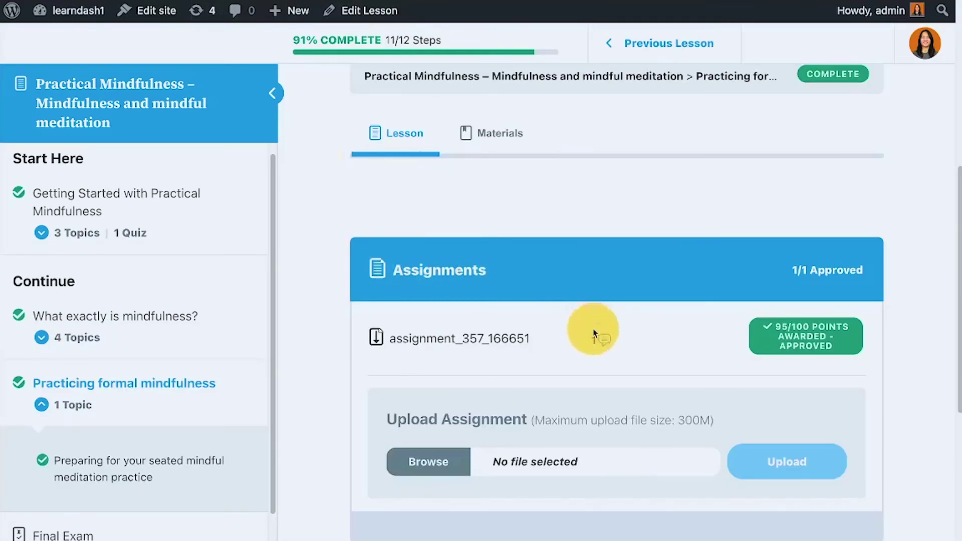
{"action": "scroll", "coordinate": [591, 326], "scroll_direction": "down", "scroll_amount": 2}
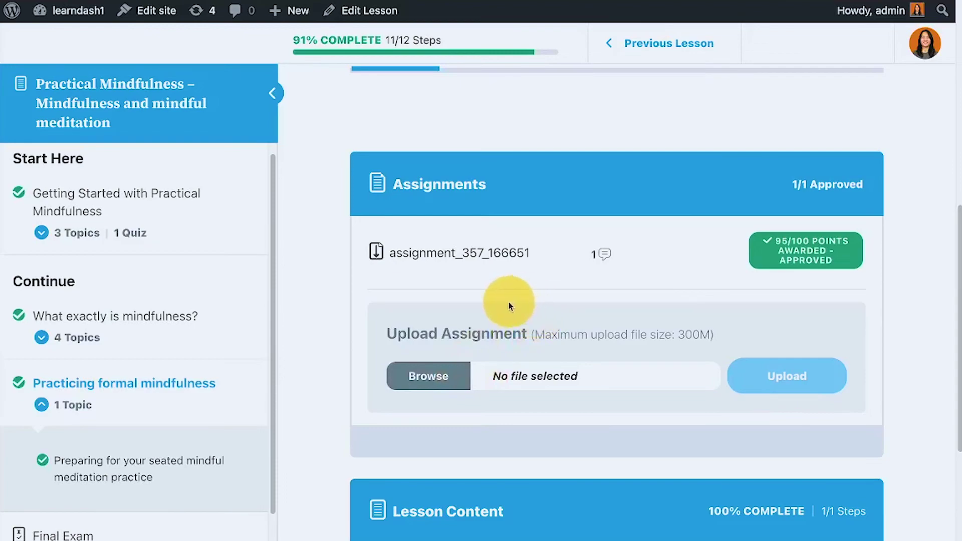
Step: Upload Assignment.pdf as a second assignment, then delete that new upload
{"action": "left_click", "coordinate": [411, 377]}
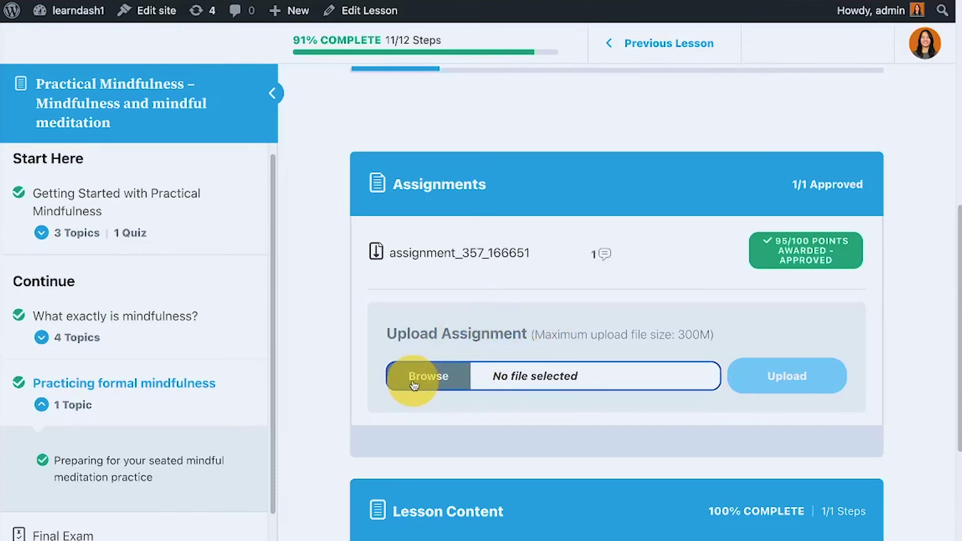
{"action": "double_click", "coordinate": [225, 62]}
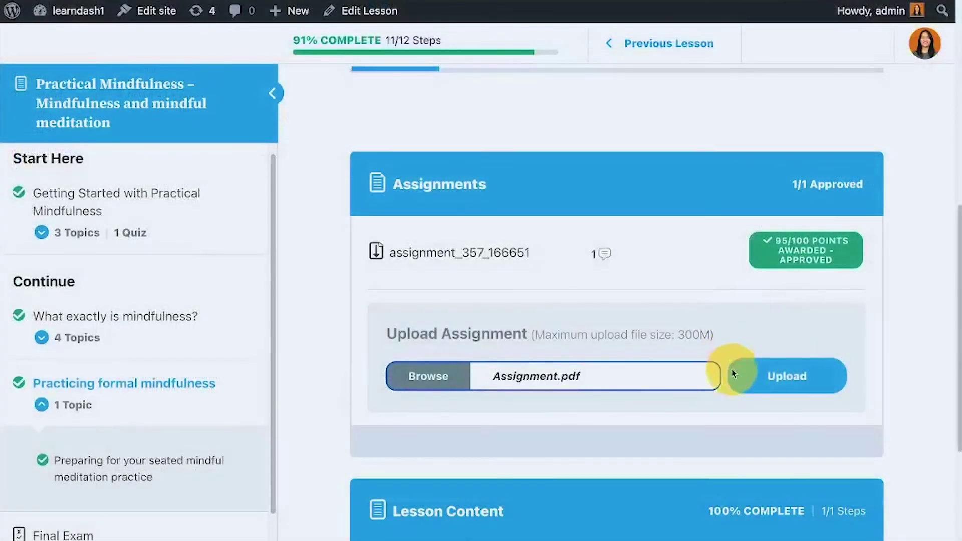
{"action": "left_click", "coordinate": [793, 384]}
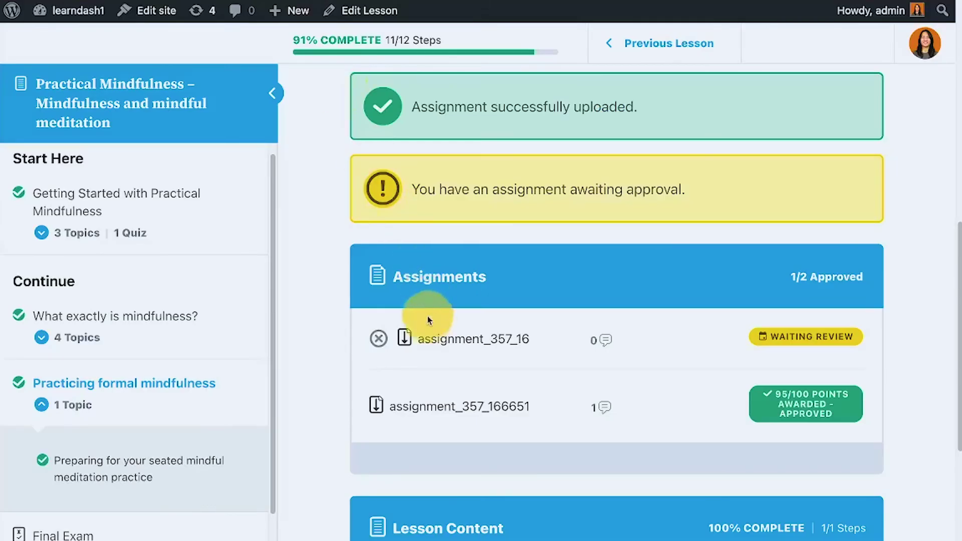
{"action": "left_click", "coordinate": [381, 340]}
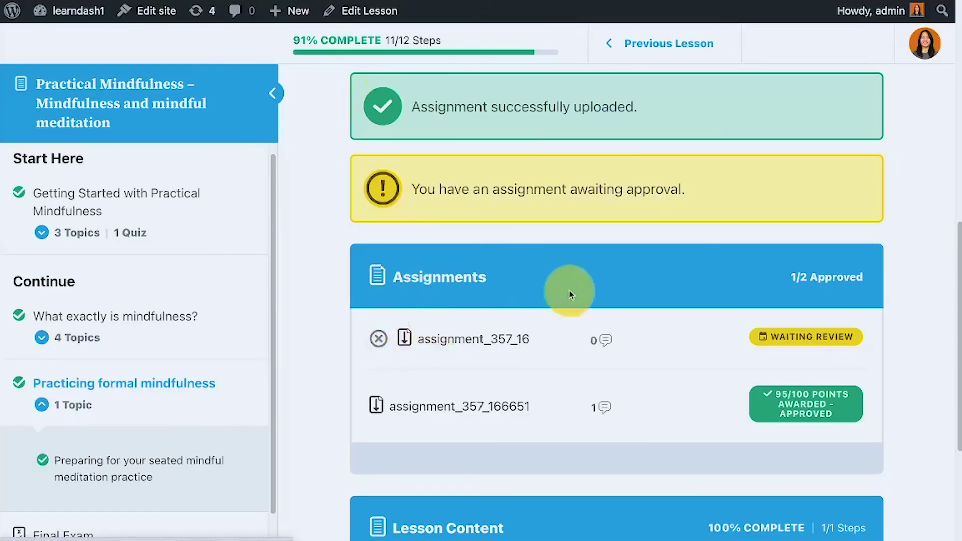
{"action": "scroll", "coordinate": [616, 275], "scroll_direction": "down", "scroll_amount": 10}
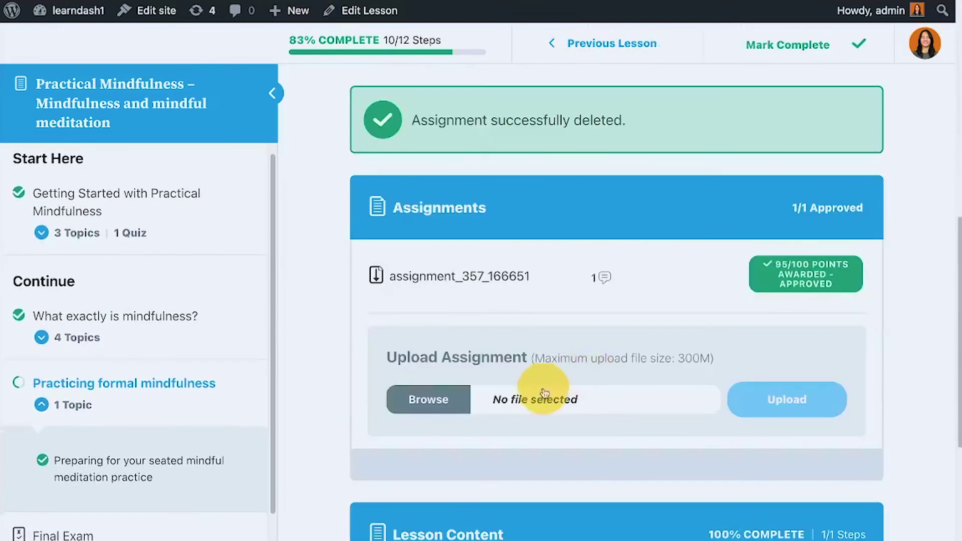
Step: Upload Assignment.pdf from Downloads as a new assignment on the lesson
{"action": "left_click", "coordinate": [442, 398]}
{"action": "double_click", "coordinate": [284, 69]}
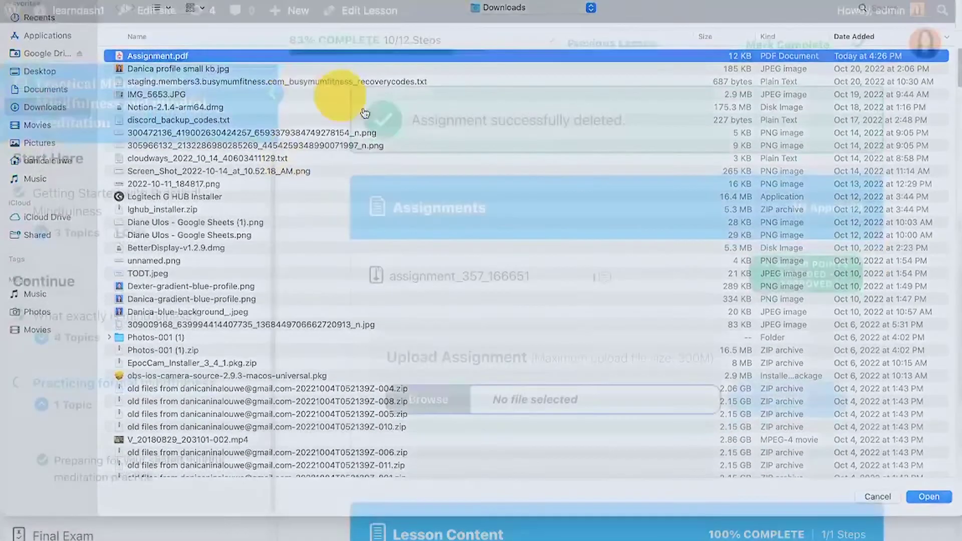
{"action": "left_click", "coordinate": [795, 400]}
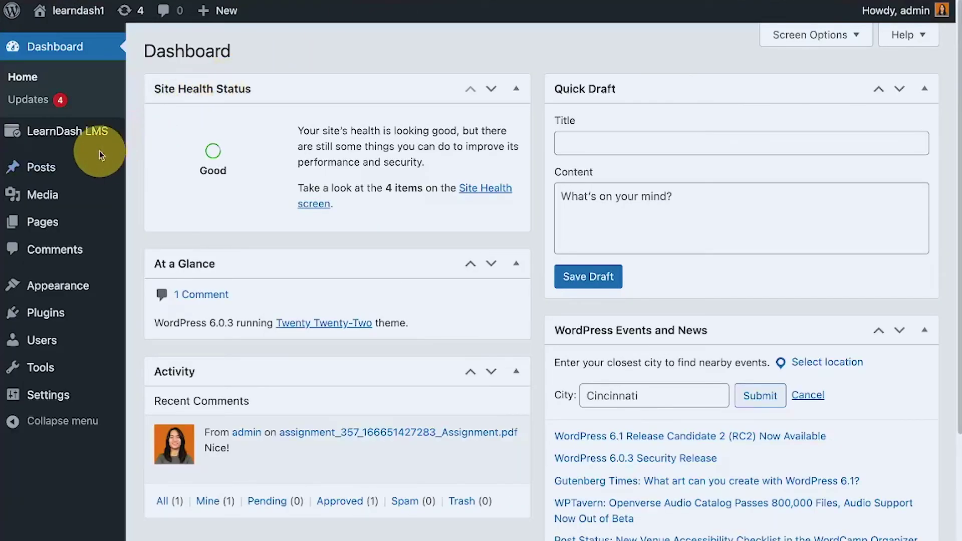
Step: Approve the new submission with 50 points in LearnDash Assignments
{"action": "mouse_move", "coordinate": [108, 134]}
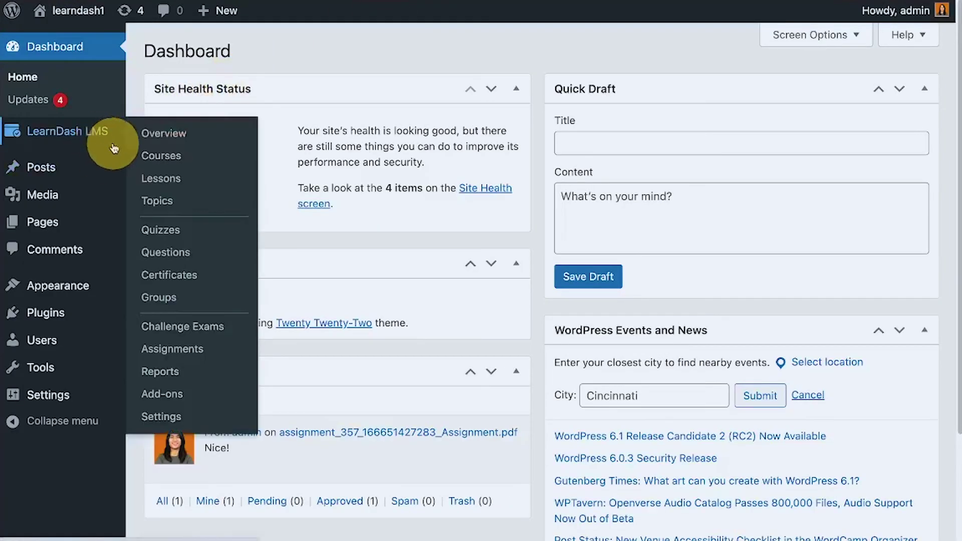
{"action": "left_click", "coordinate": [181, 348]}
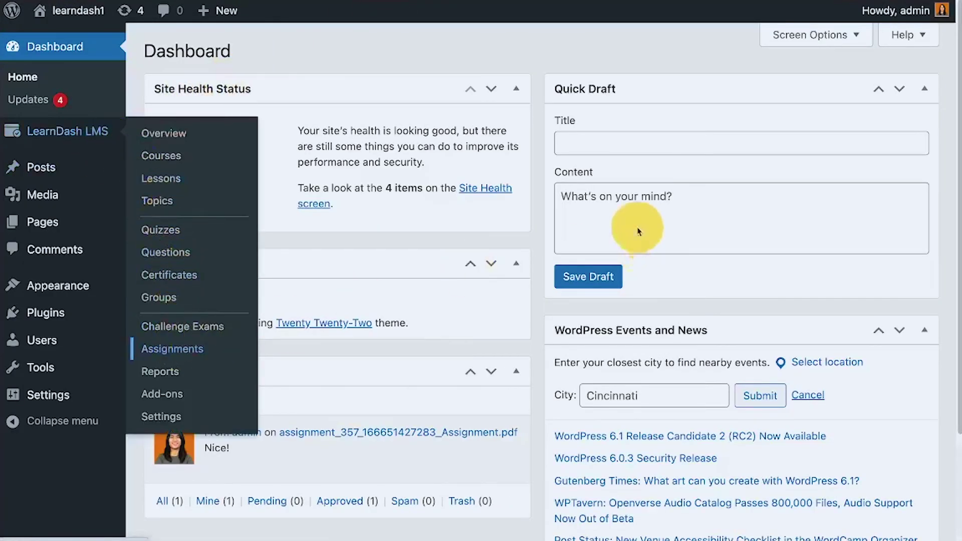
{"action": "double_click", "coordinate": [424, 367]}
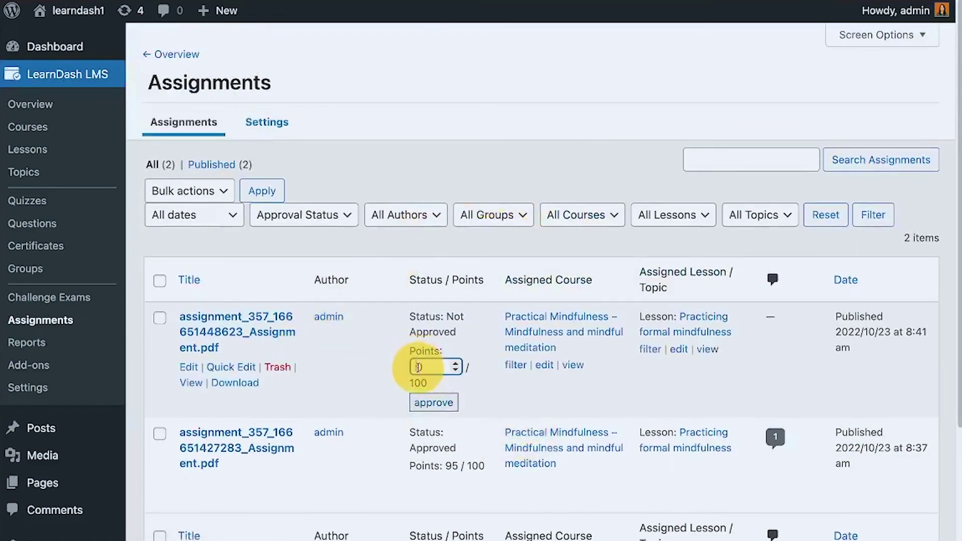
{"action": "type", "text": "50"}
{"action": "key", "text": "Return"}
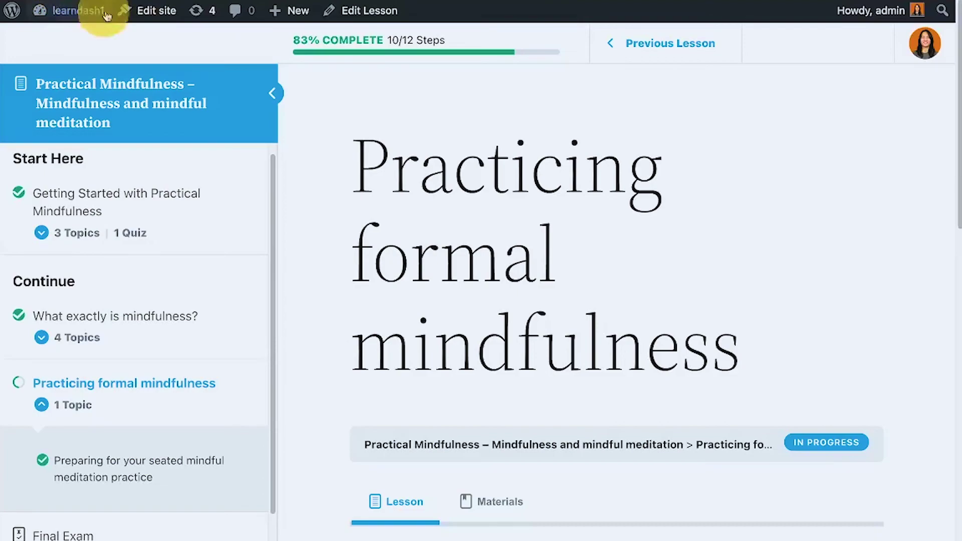
Step: Scroll through the lesson's Assignment Uploads and Grading Type settings to review them
{"action": "scroll", "coordinate": [651, 190], "scroll_direction": "down", "scroll_amount": 7}
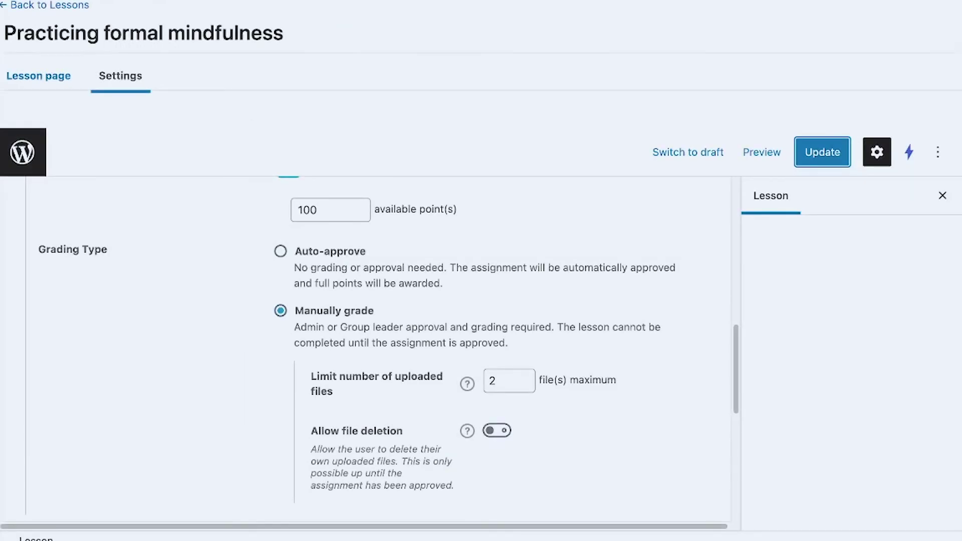
{"action": "scroll", "coordinate": [151, 351], "scroll_direction": "up", "scroll_amount": 3}
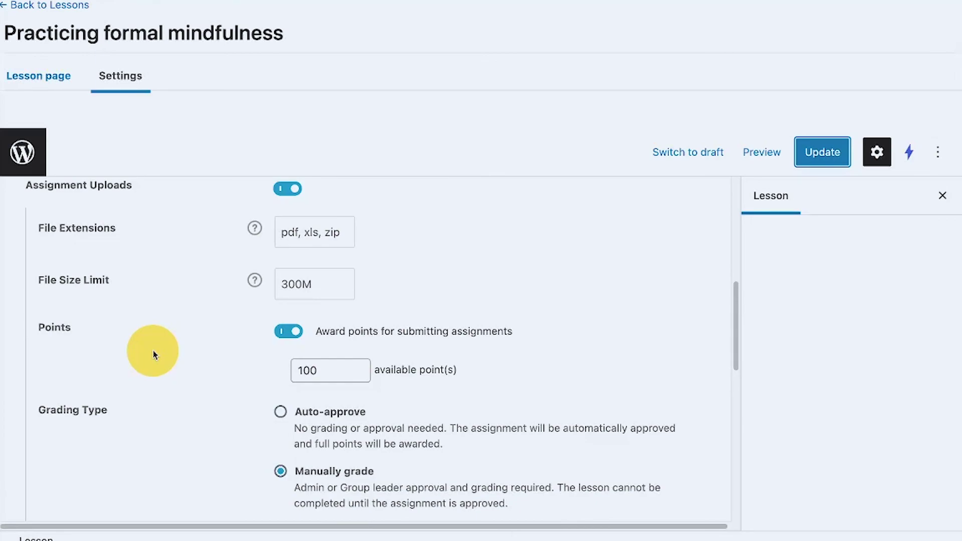
{"action": "scroll", "coordinate": [243, 366], "scroll_direction": "down", "scroll_amount": 4}
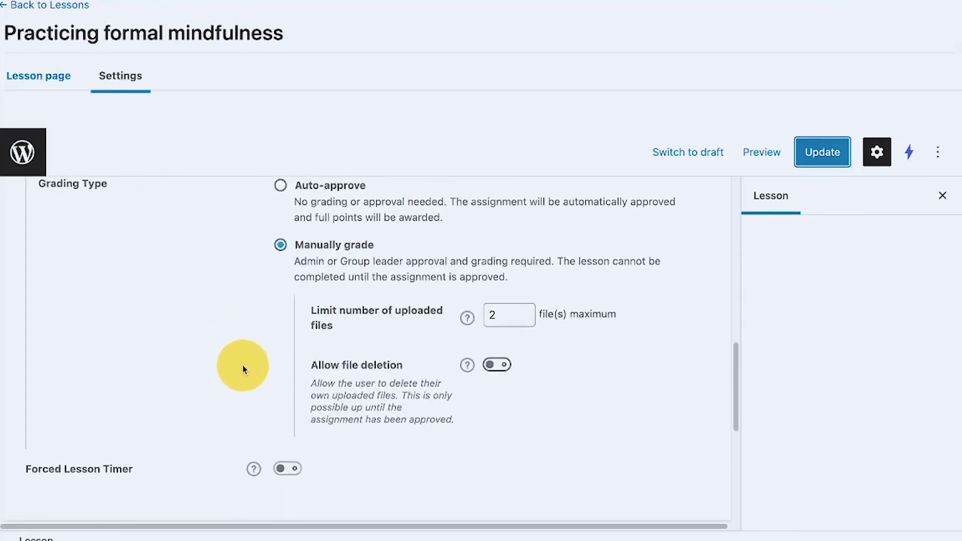